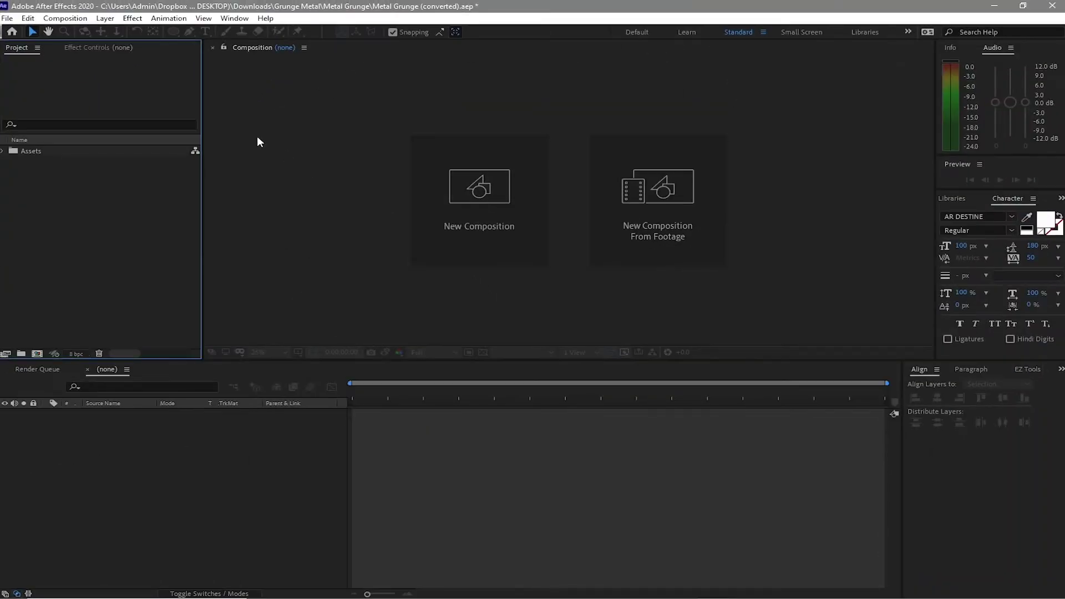
Create a new 1920 x 1080 px composition named Logo with a 10-second duration at 30 fps
left_click(55, 18)
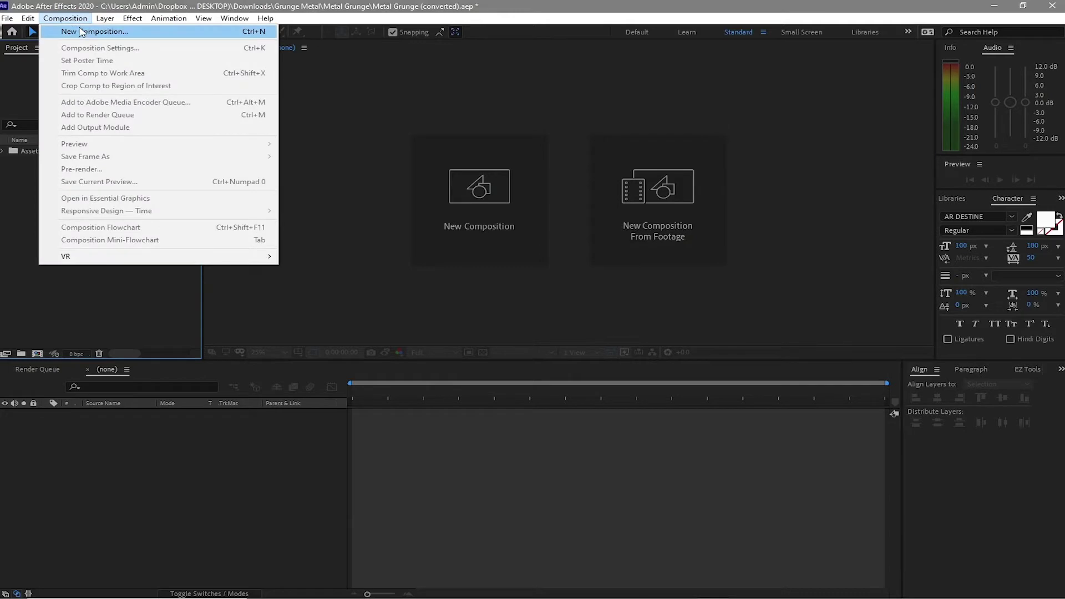
left_click(81, 32)
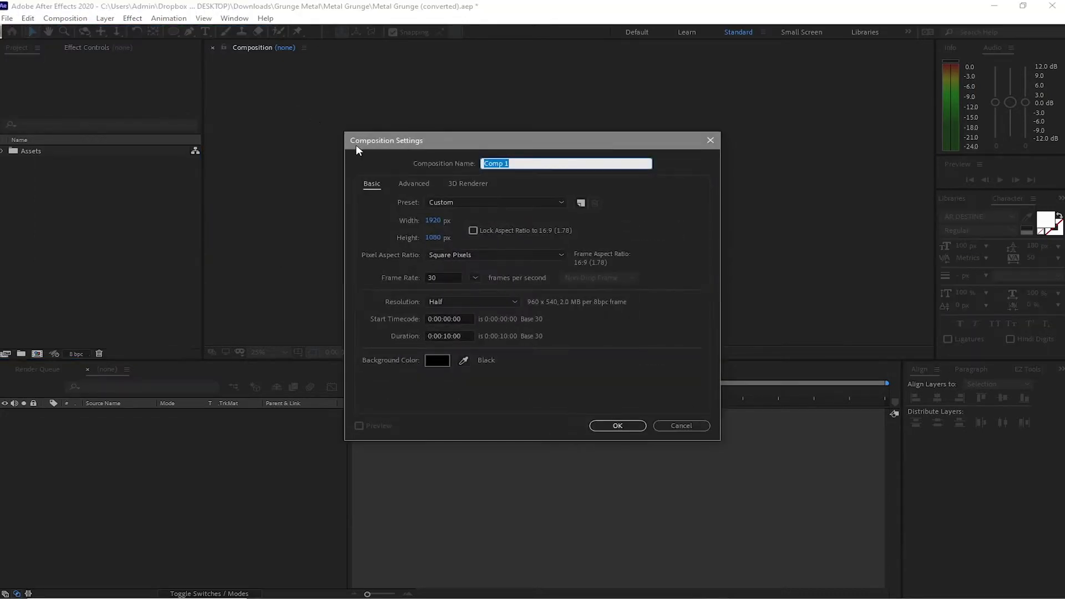
type("Logo")
left_click(613, 425)
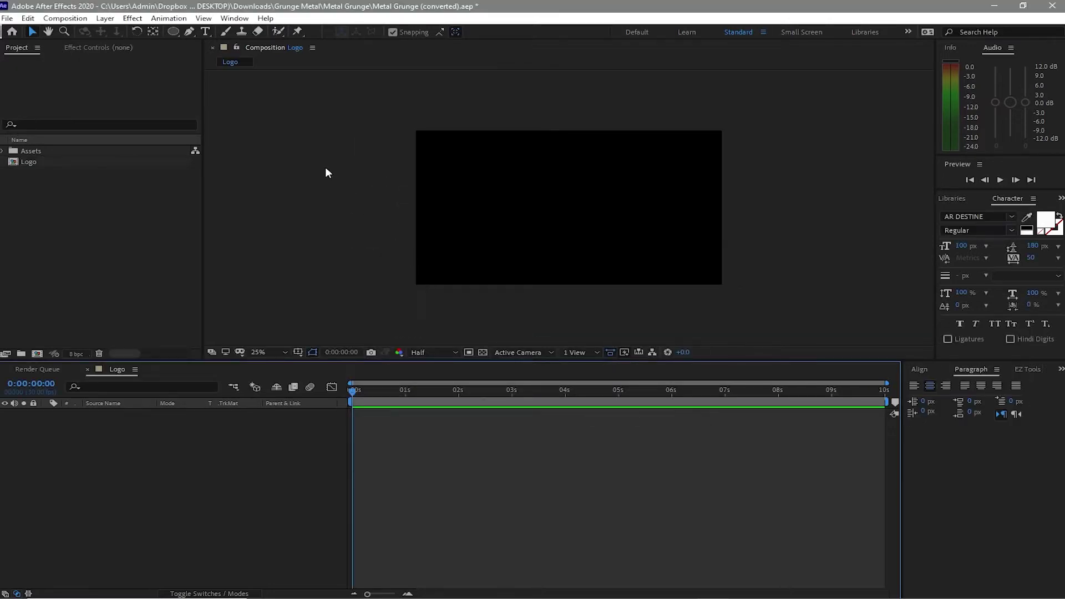
Add a text layer reading METAL GRUNGE to the Logo composition
left_click(212, 35)
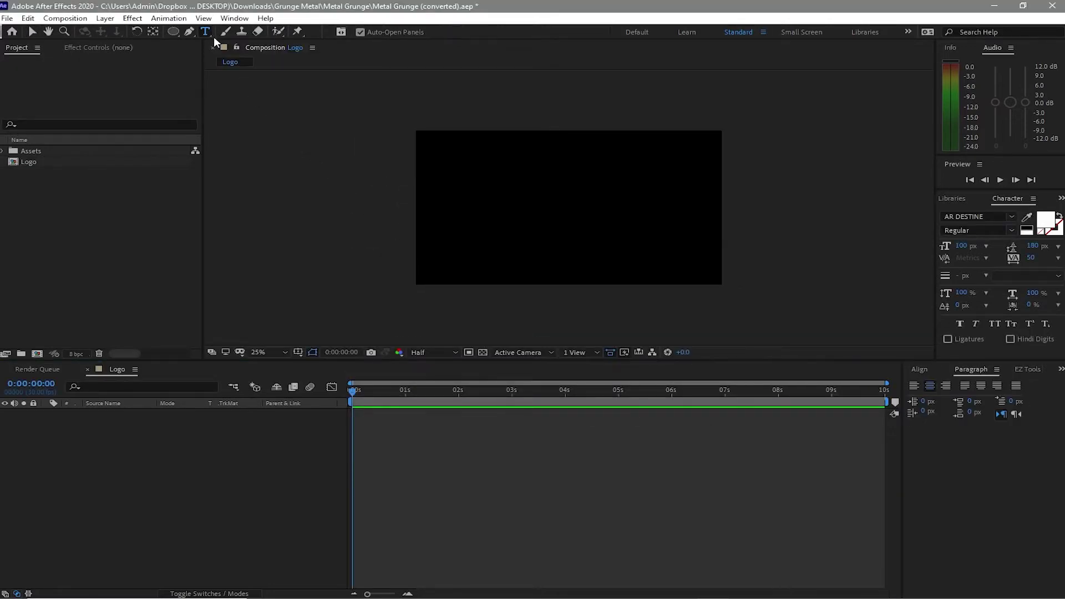
left_click(486, 195)
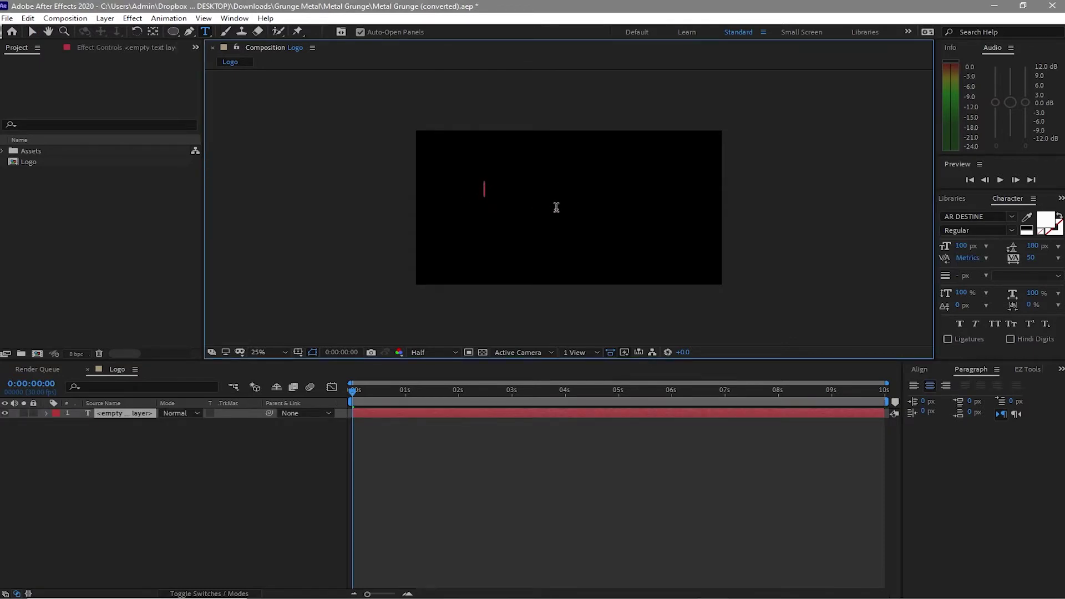
type("m")
key("BackSpace")
type("MEY")
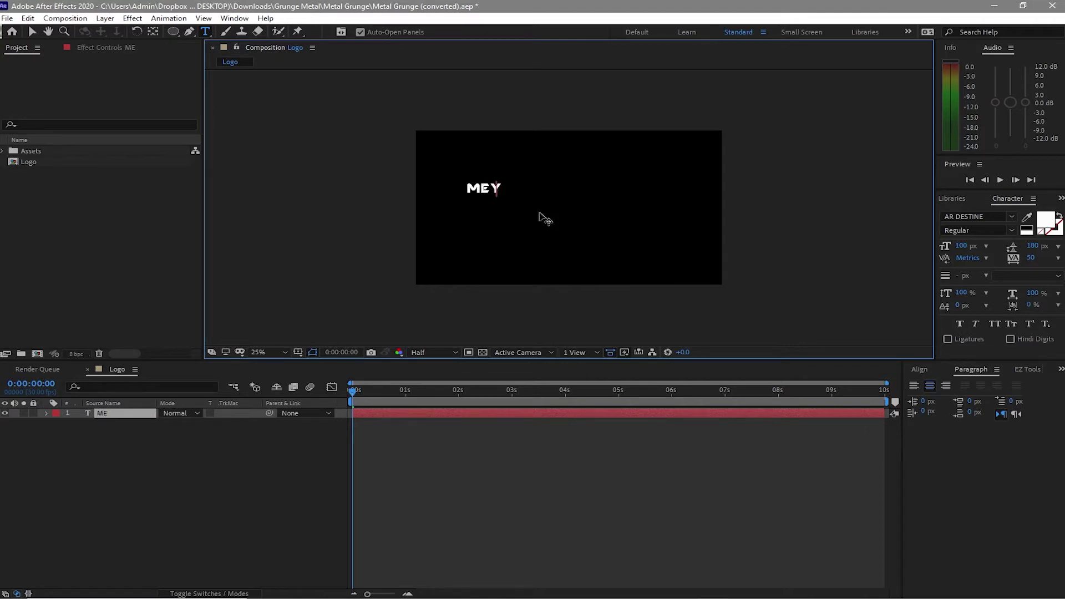
key("BackSpace")
type("TAL GRUNGE")
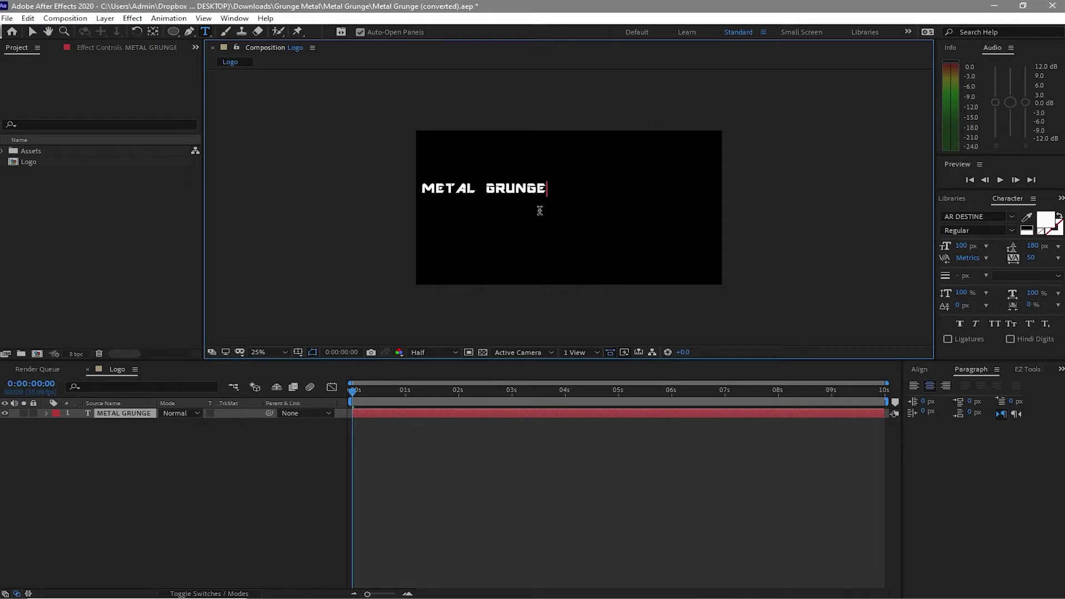
left_click(33, 31)
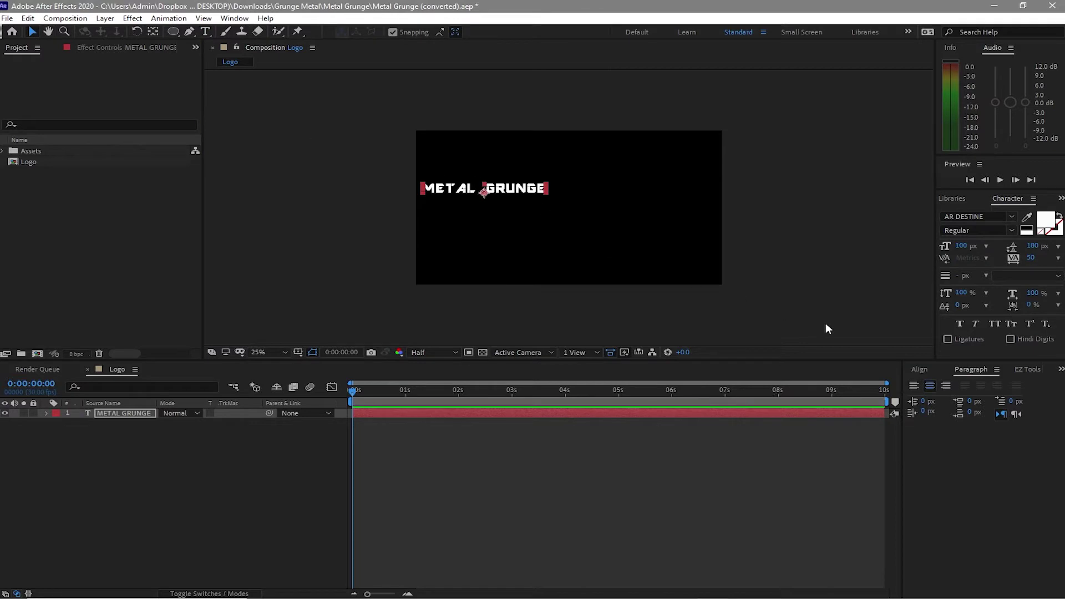
Center the METAL GRUNGE text horizontally and vertically in the composition
left_click(918, 369)
left_click(939, 398)
key("Caps_Lock")
left_click(1003, 399)
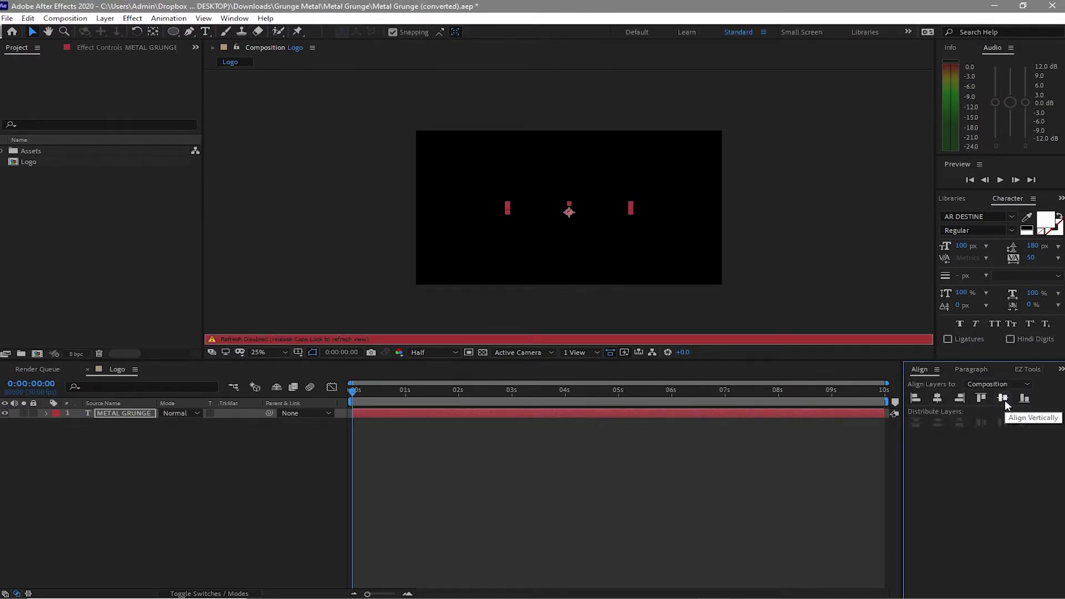
key("Caps_Lock")
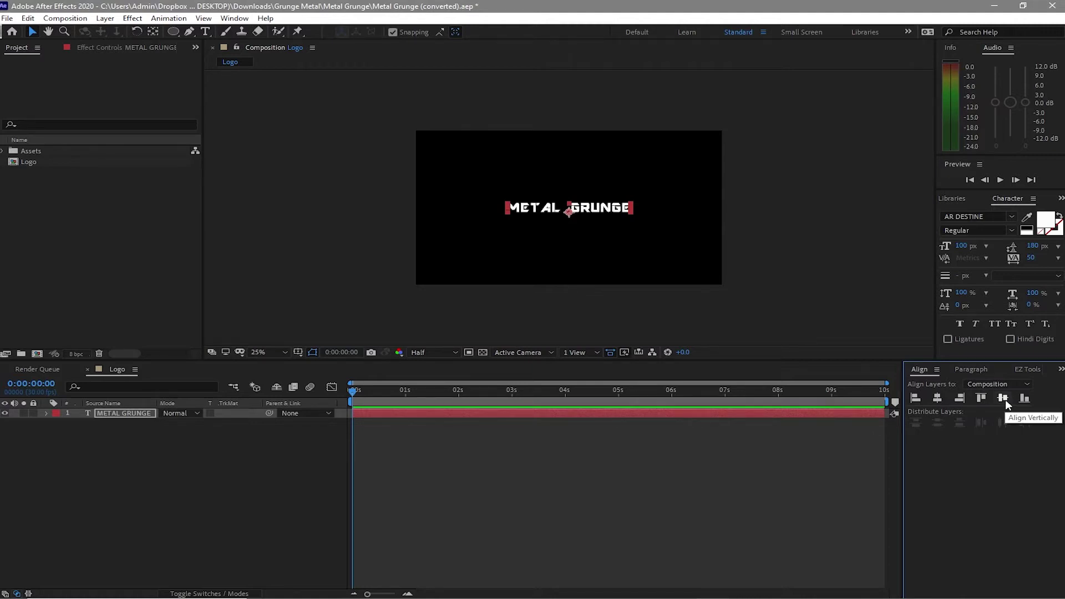
Set the METAL GRUNGE text's font size to 200 px and center the layer vertically in the composition again
left_click(960, 246)
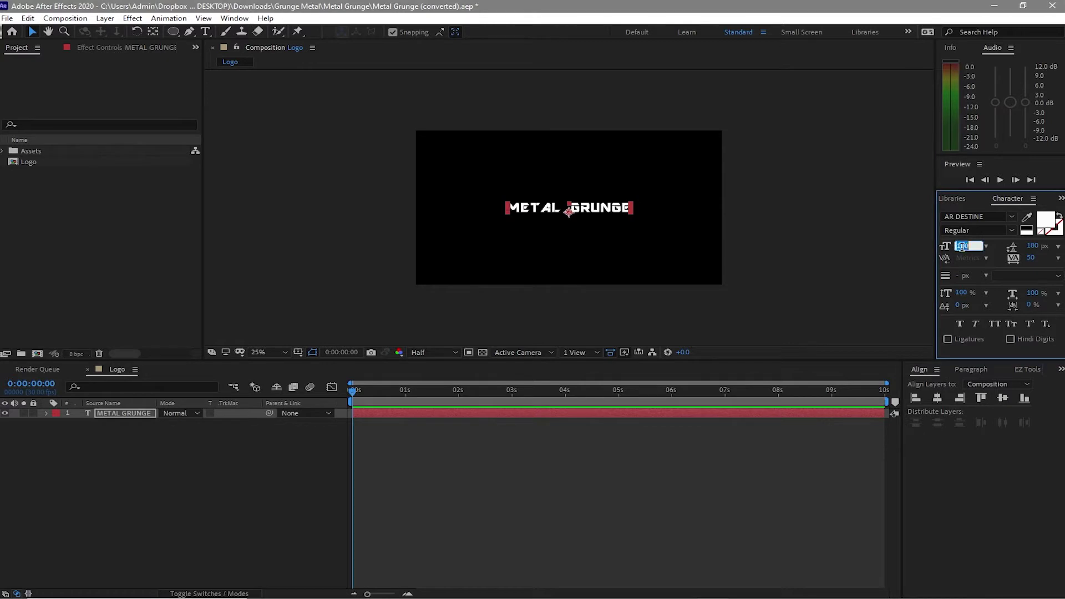
type("20")
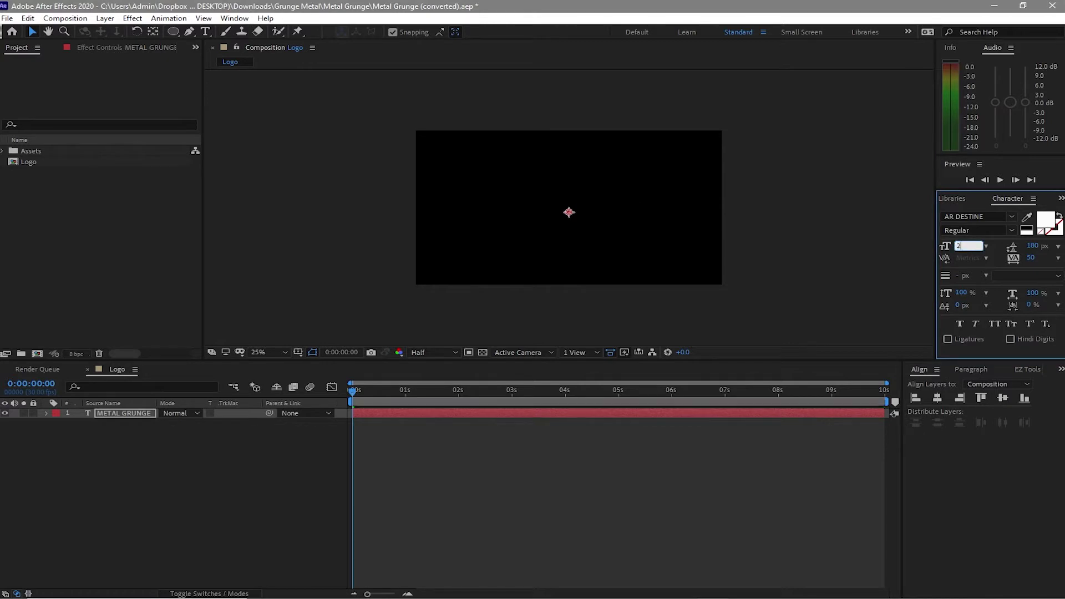
left_click(910, 341)
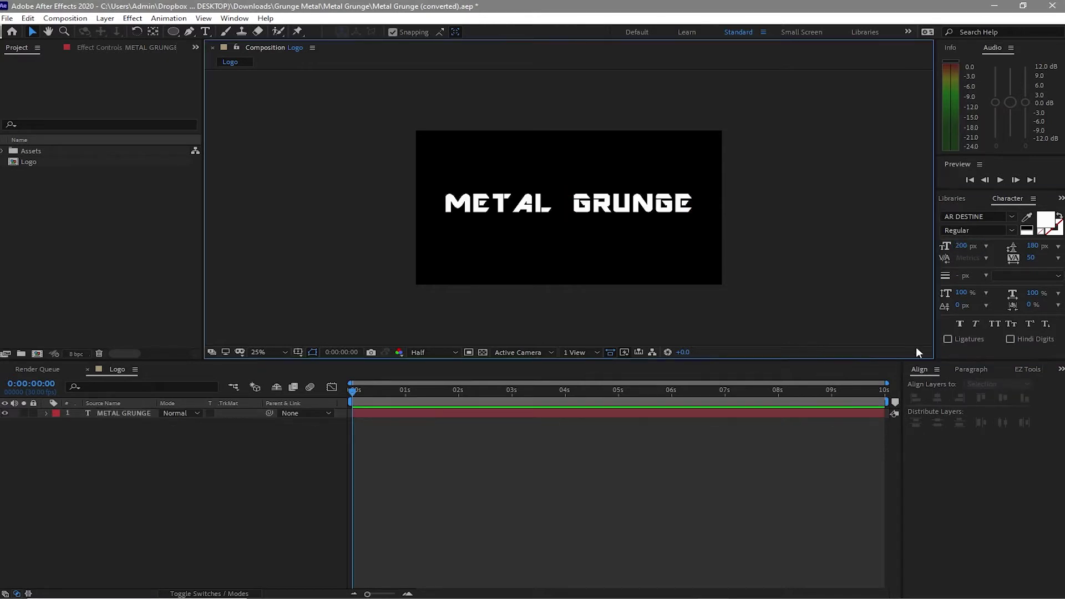
left_click(923, 371)
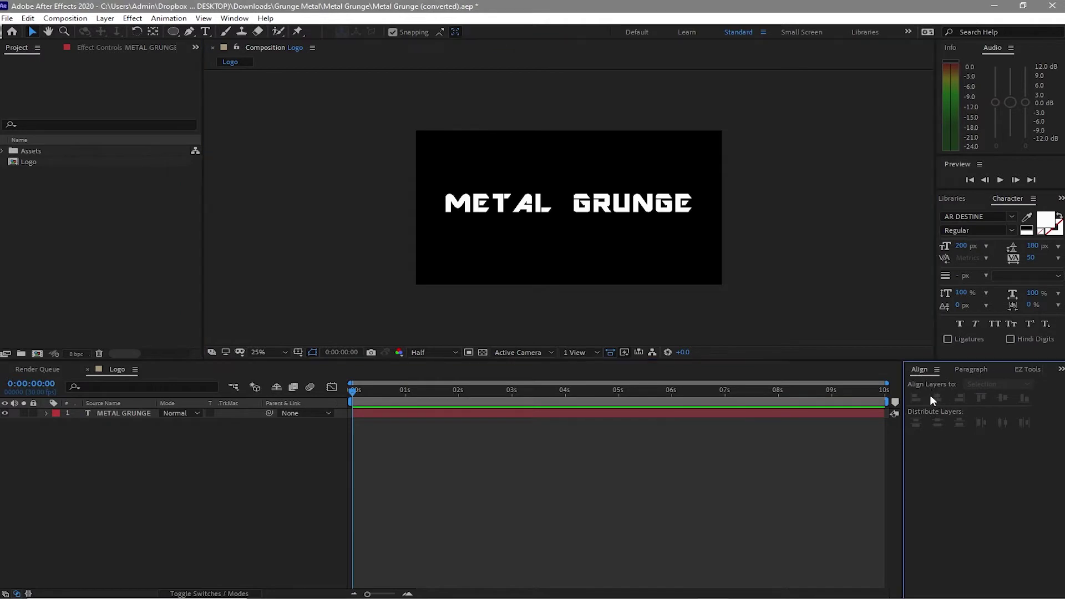
left_click(418, 415)
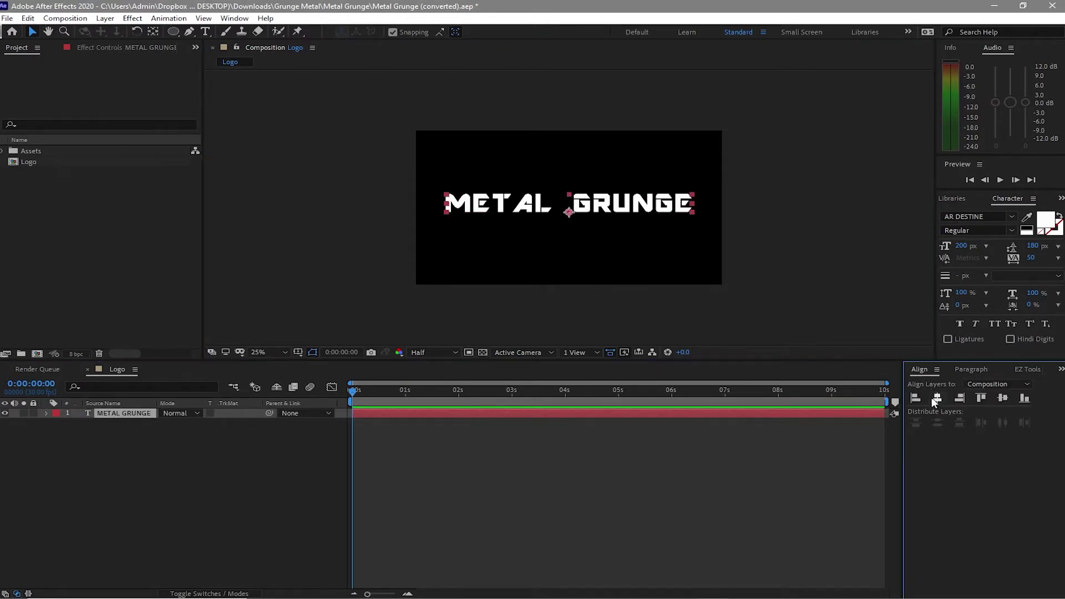
left_click(1002, 399)
left_click(610, 499)
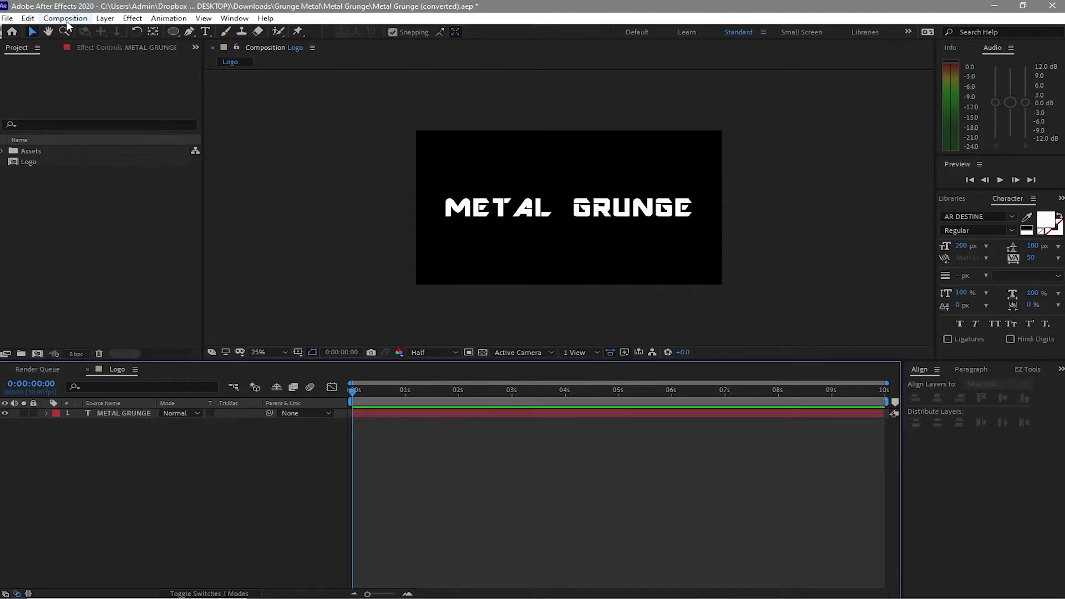
Create a 10-second 1920 x 1080 px composition named Lo Animation and place the Logo composition in it as a layer
left_click(65, 18)
left_click(69, 29)
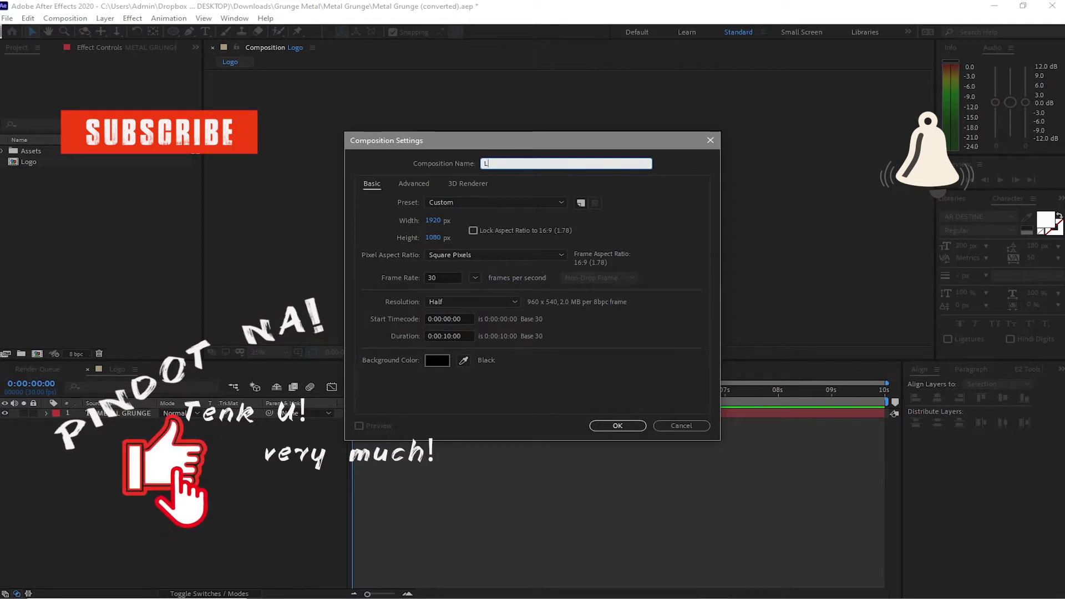
type("Lo A")
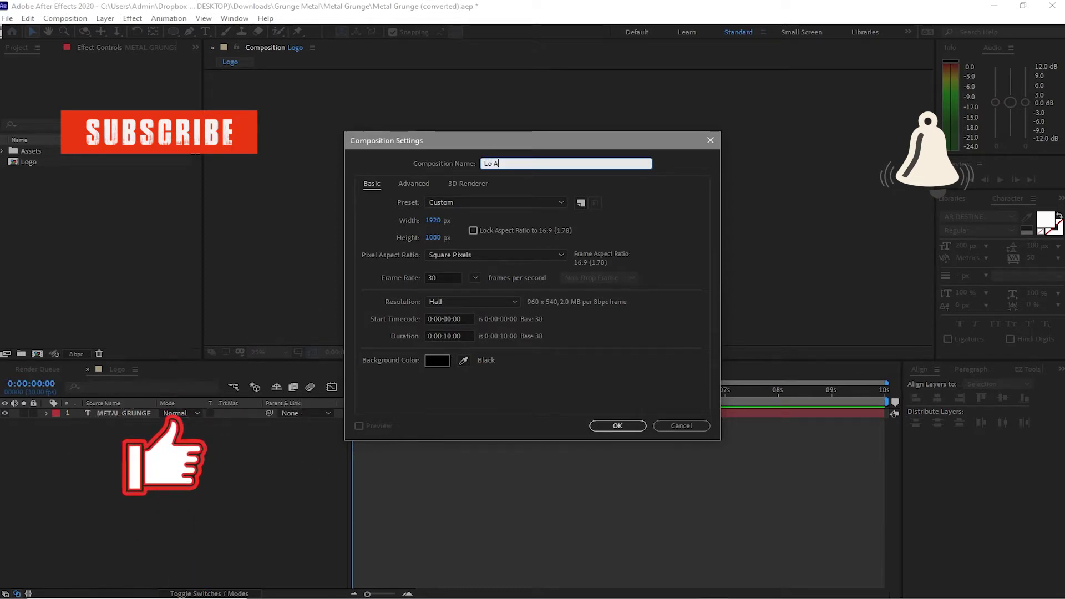
type("nimation")
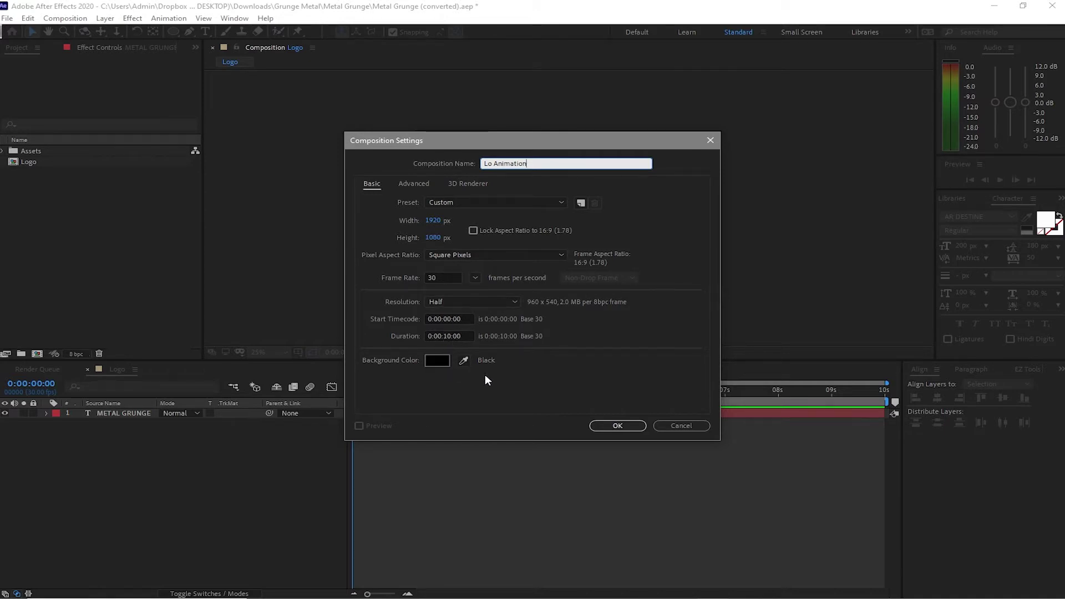
left_click(613, 426)
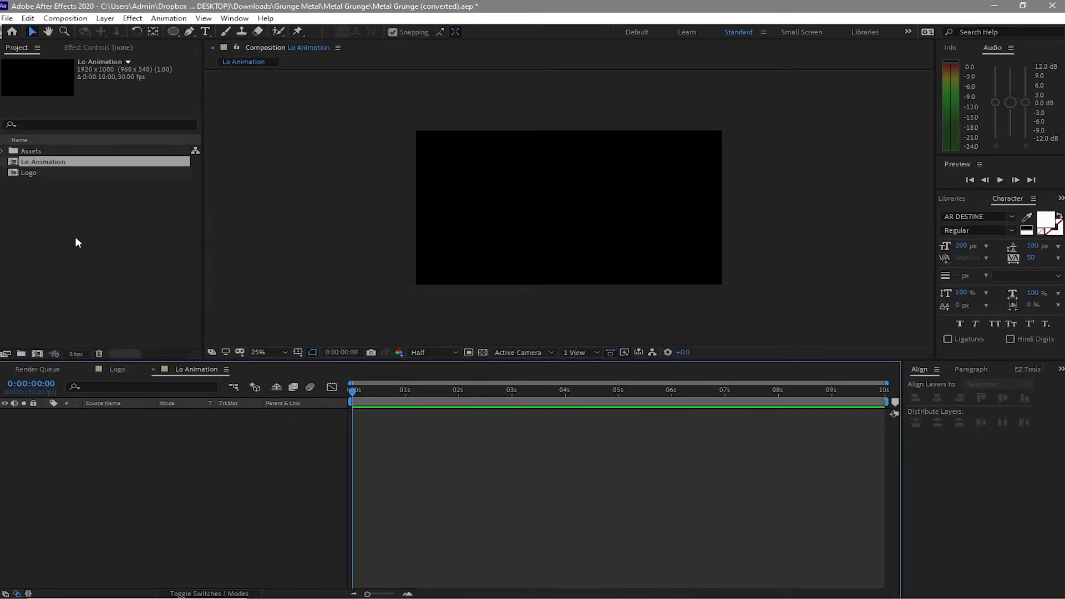
left_click_drag(39, 176, 79, 477)
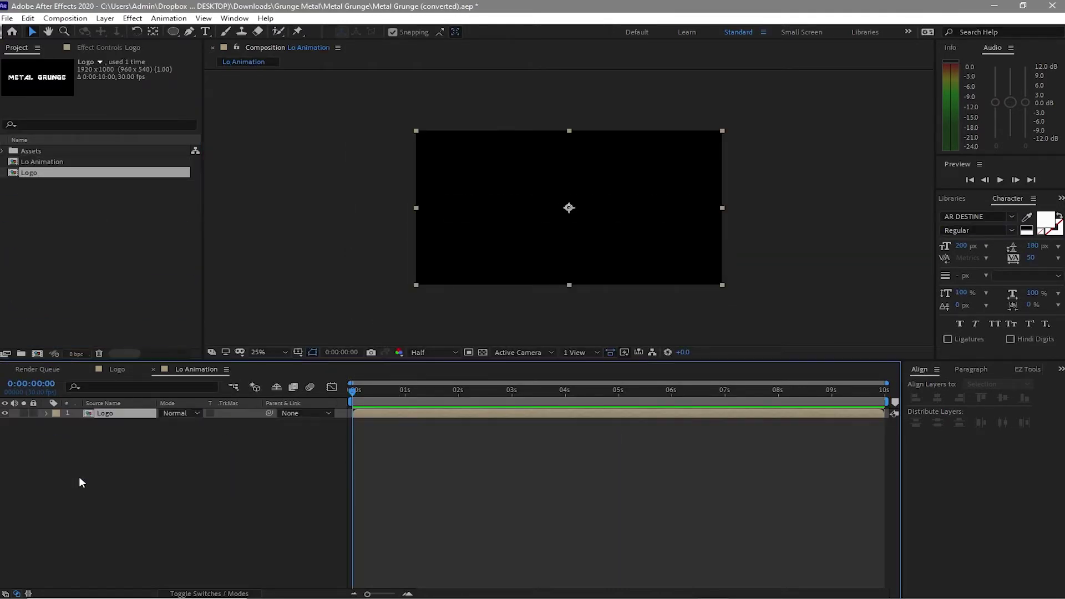
Apply the Fill effect to the Logo layer and set its color to black (000000)
left_click(139, 19)
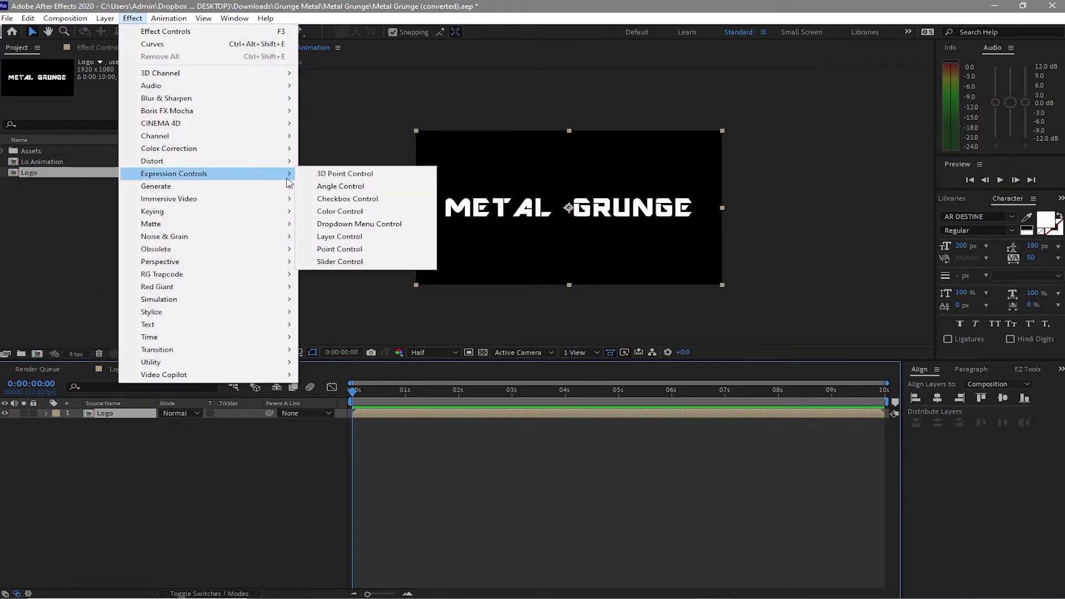
mouse_move(292, 187)
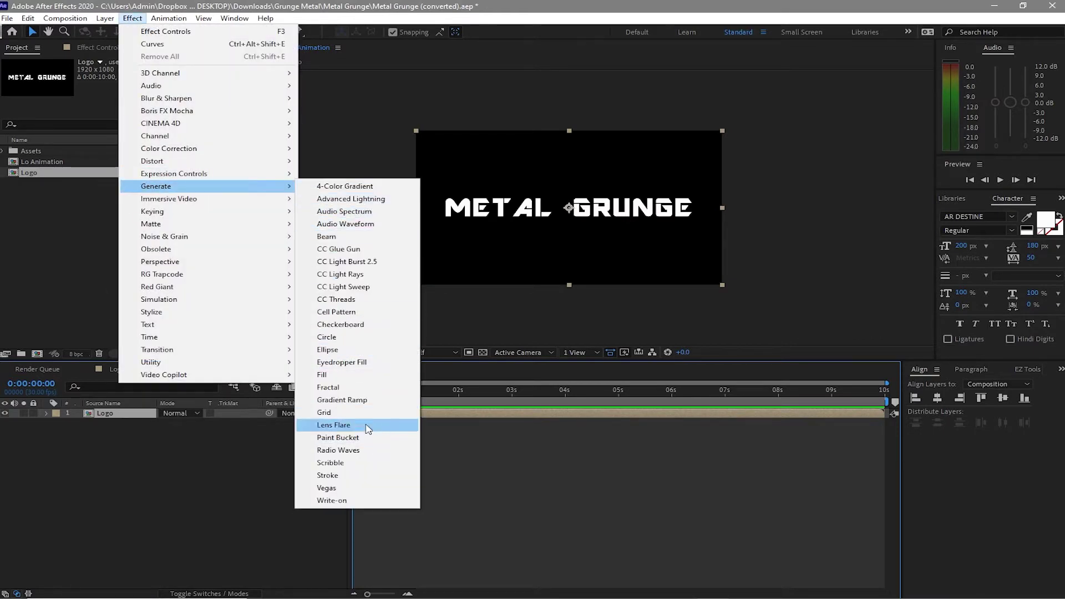
left_click(354, 375)
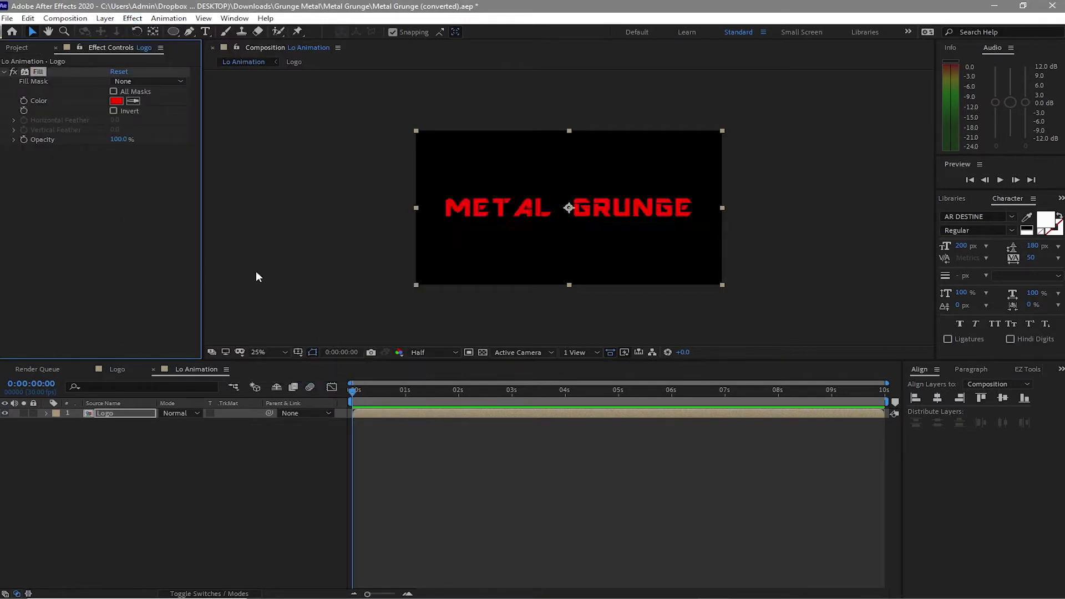
left_click(117, 101)
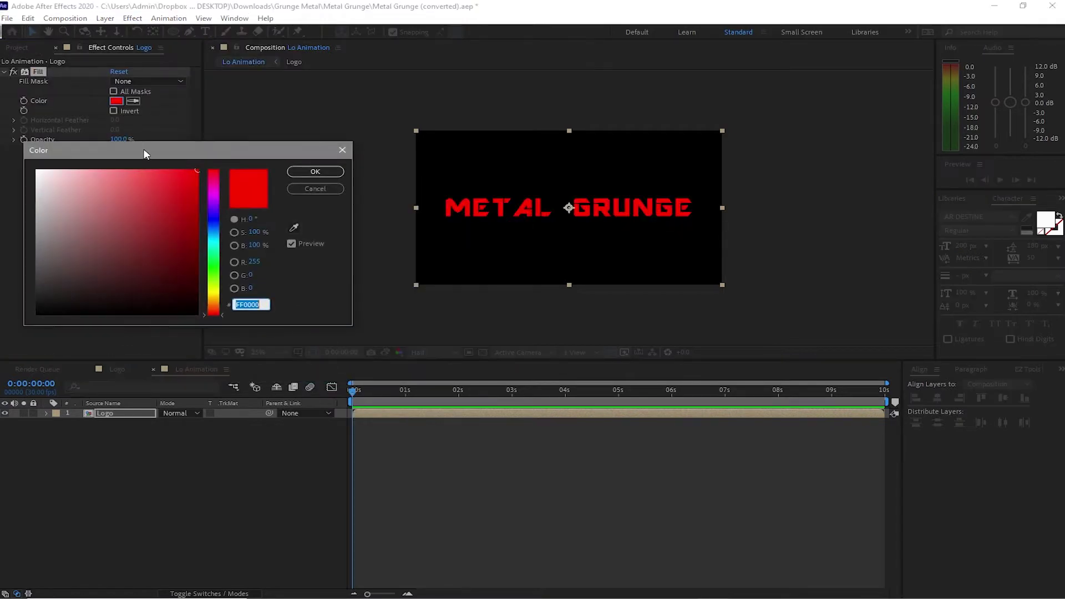
left_click_drag(144, 203, 33, 338)
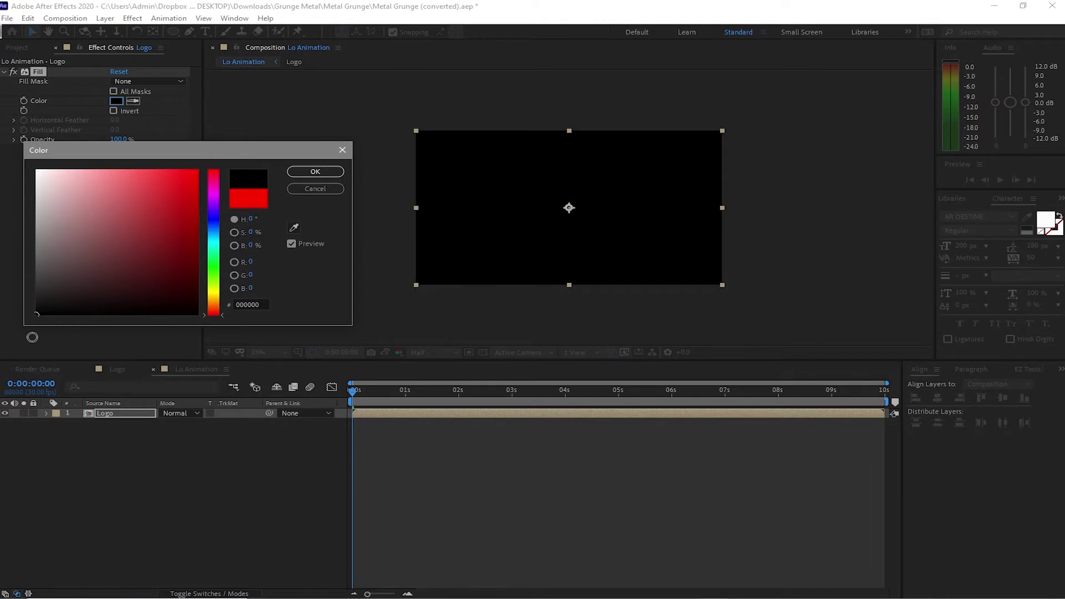
left_click(315, 171)
Add the CC Radial Fast Blur and Glow effects to the Logo layer
left_click(133, 18)
mouse_move(279, 100)
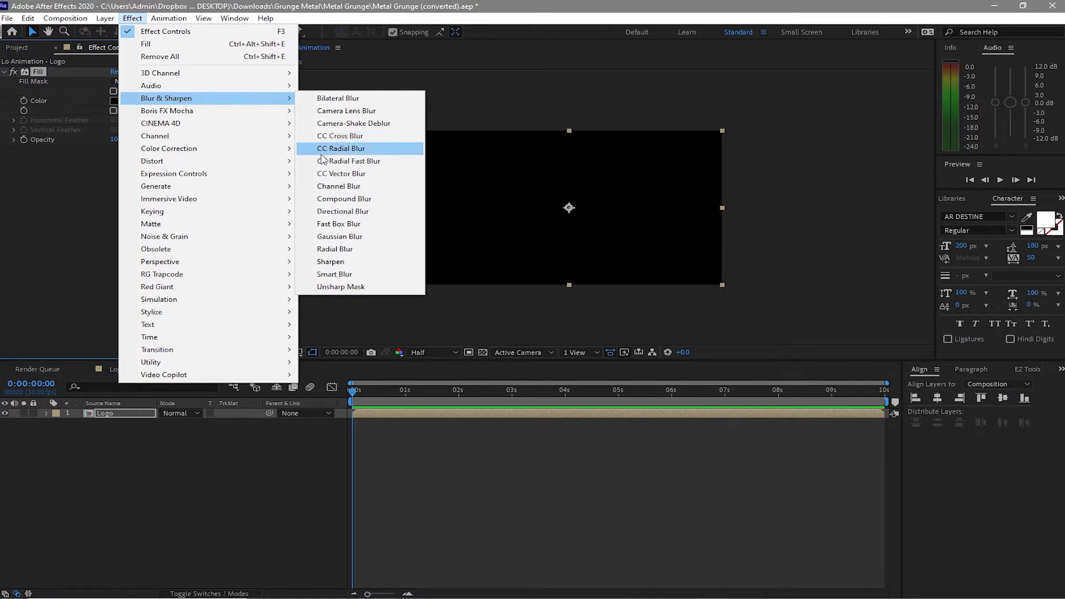
left_click(320, 161)
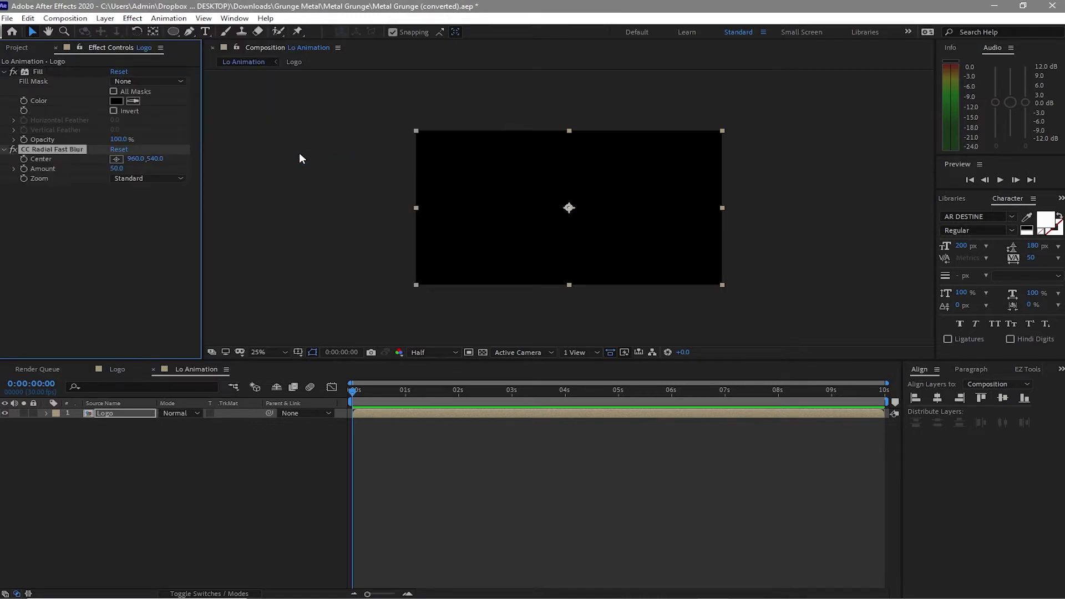
left_click(138, 22)
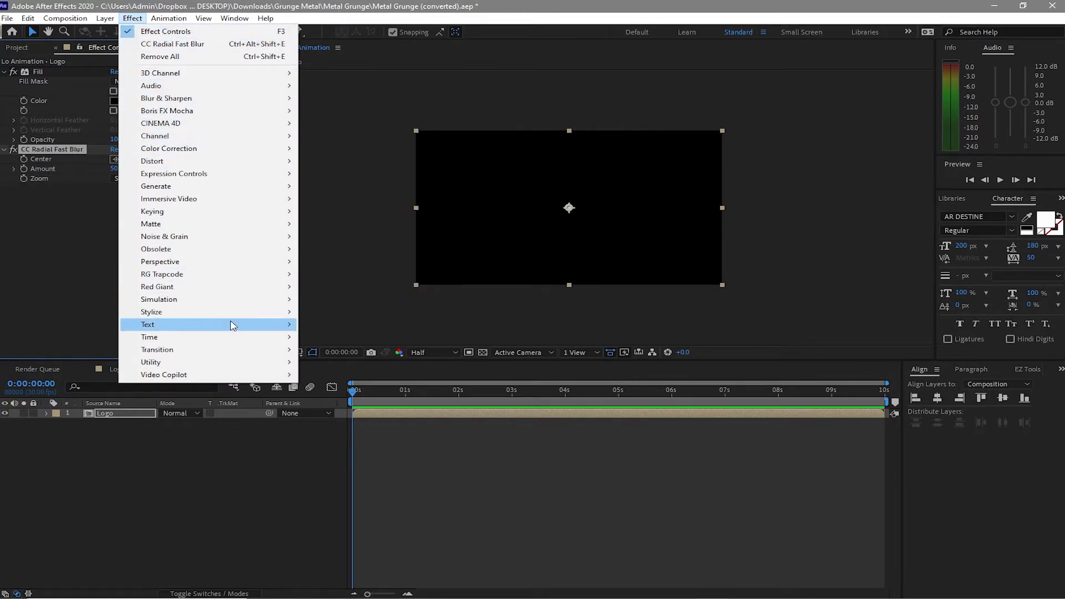
mouse_move(261, 311)
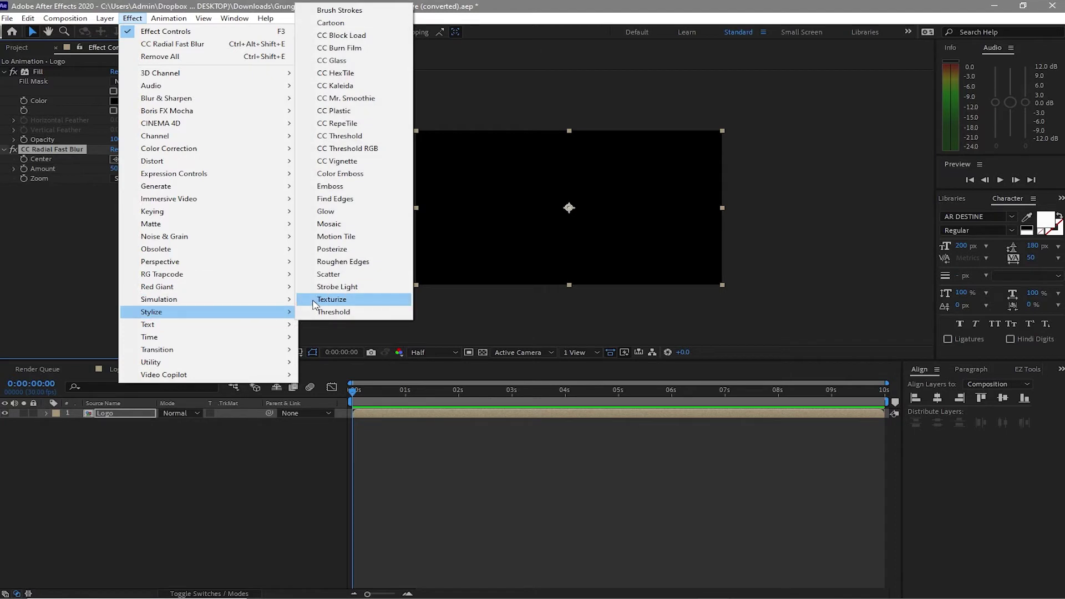
left_click(342, 212)
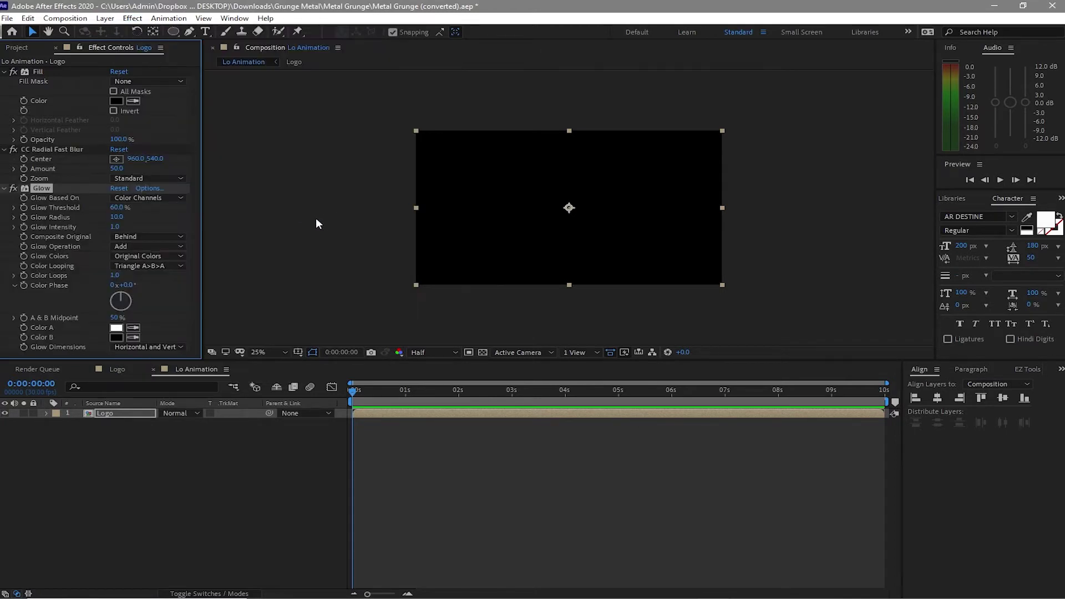
Set the CC Radial Fast Blur amount on the Logo layer to 90
left_click(83, 150)
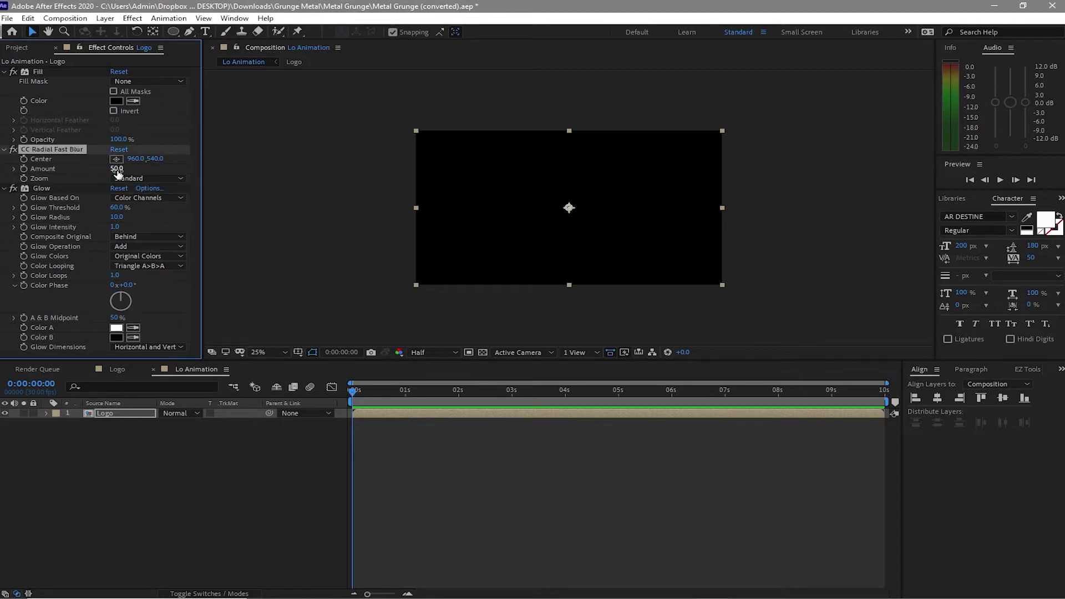
left_click(117, 169)
type("90")
Set the Logo layer's Glow threshold to 90% and its Glow intensity to 100
left_click(65, 186)
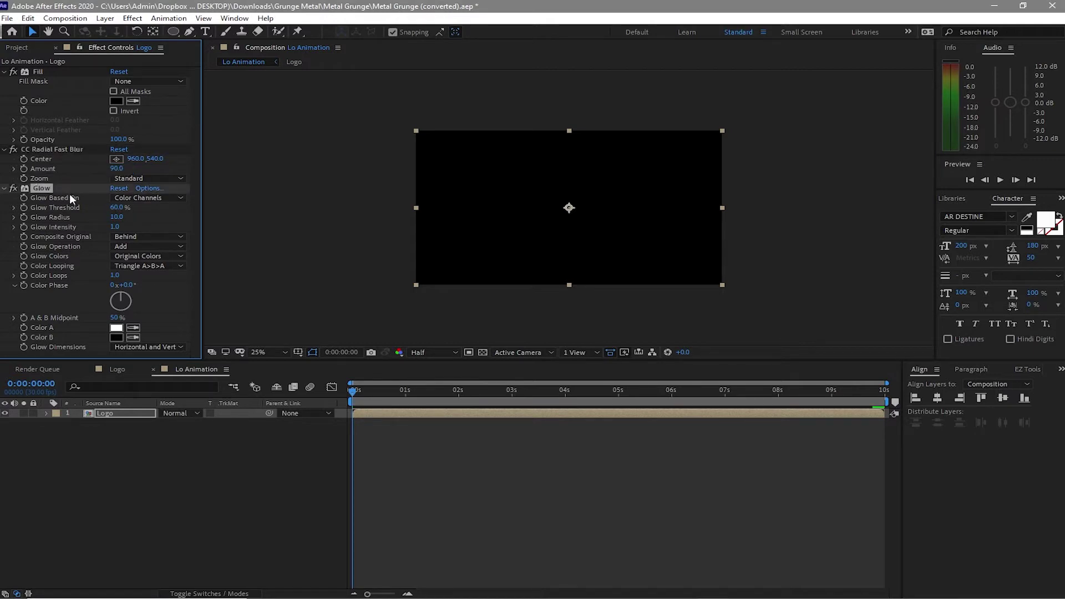
left_click(114, 208)
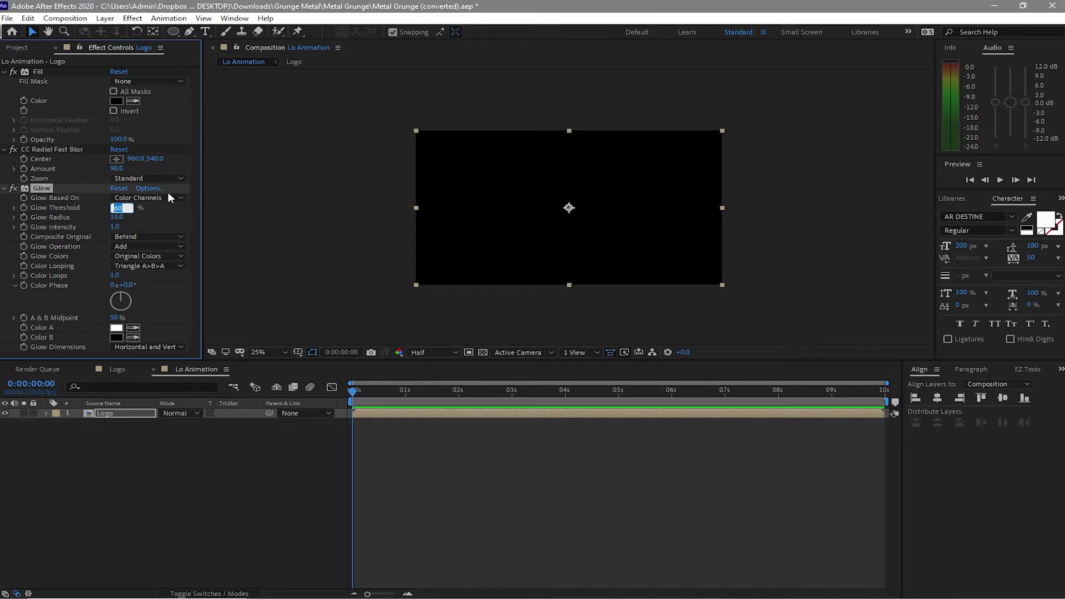
type("90")
left_click(114, 228)
type("100")
key("Return")
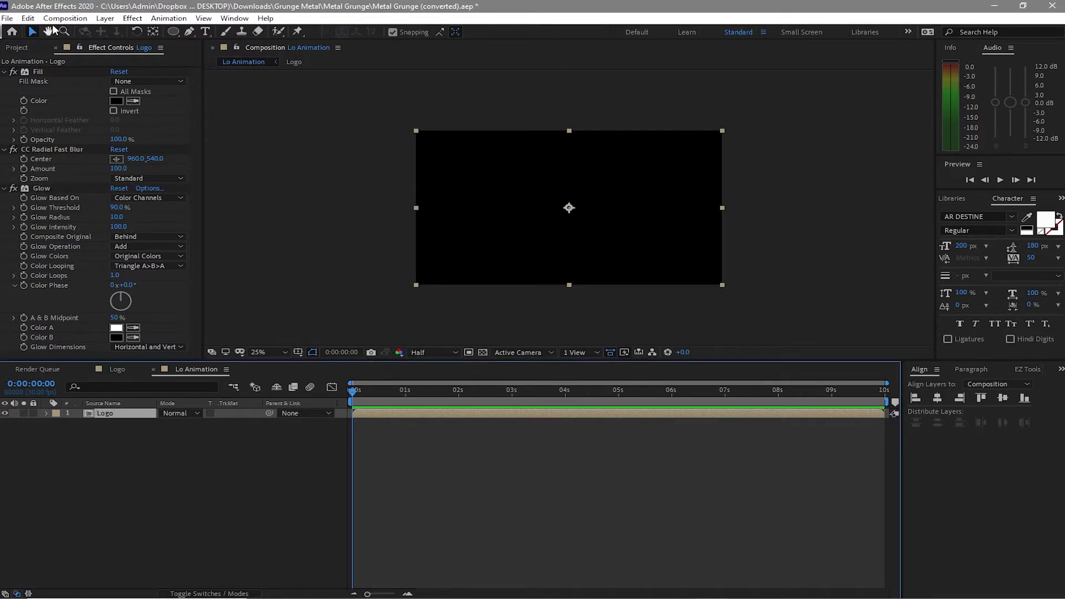
Duplicate the Logo layer and apply the Bevel Alpha effect to the upper copy
left_click(31, 19)
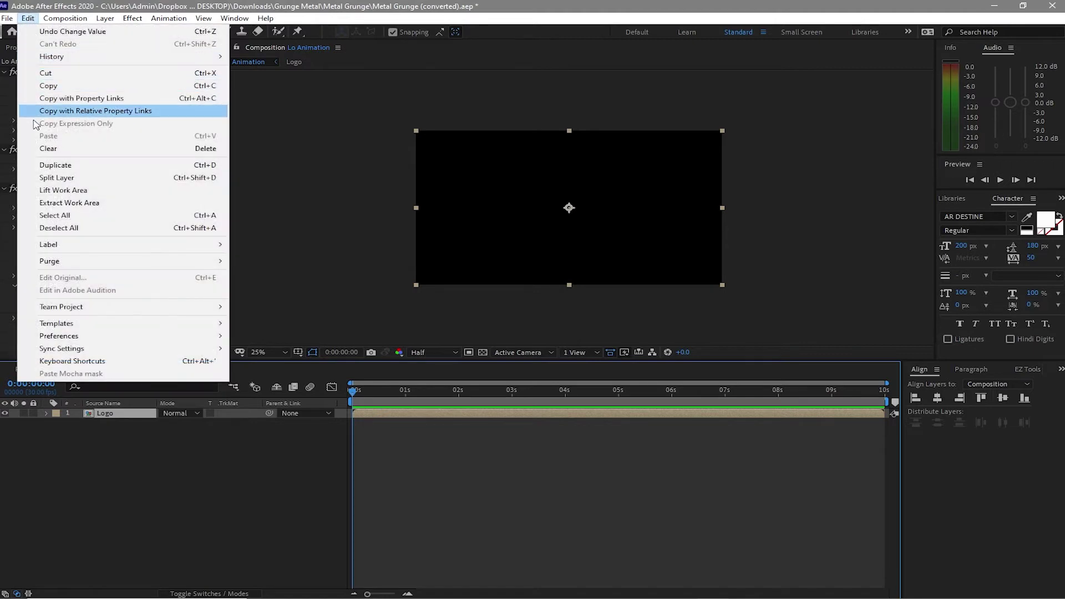
left_click(55, 165)
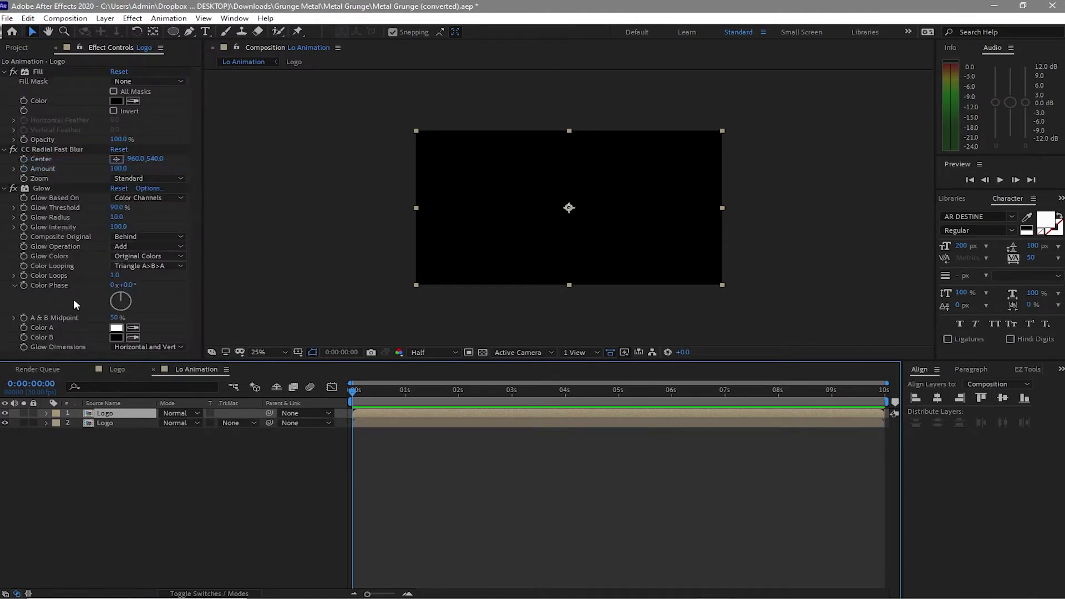
left_click(132, 18)
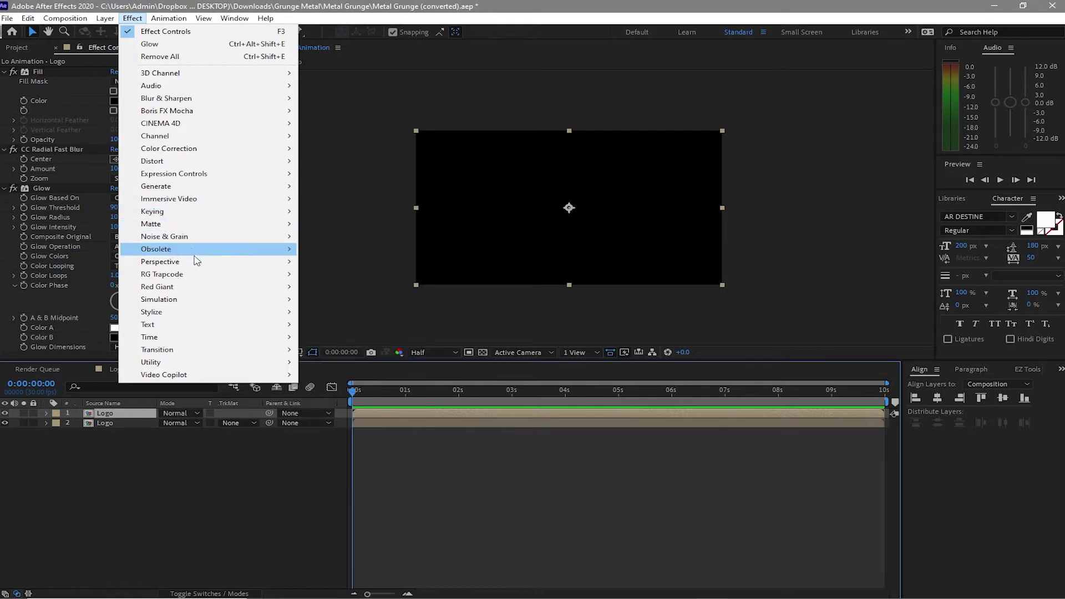
mouse_move(199, 262)
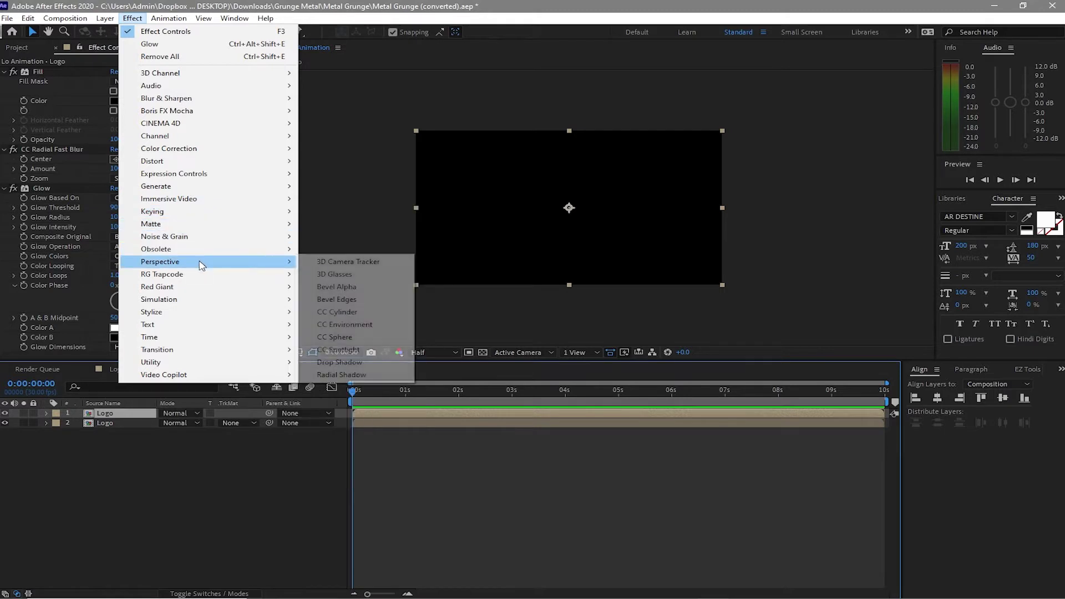
left_click(315, 287)
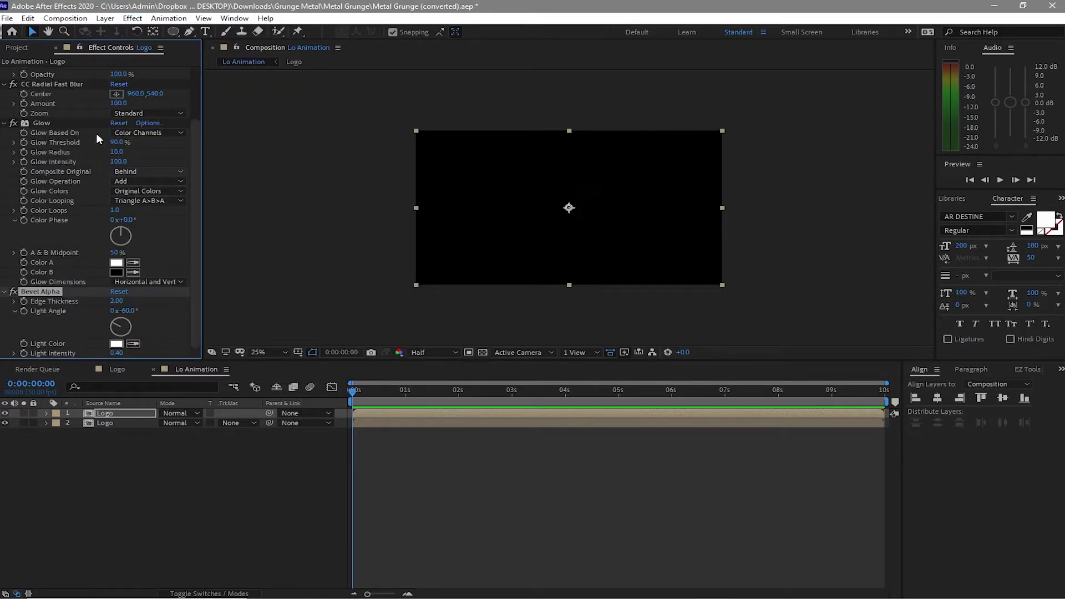
Remove the Glow and CC Radial Fast Blur effects from the top Logo layer
left_click(49, 125)
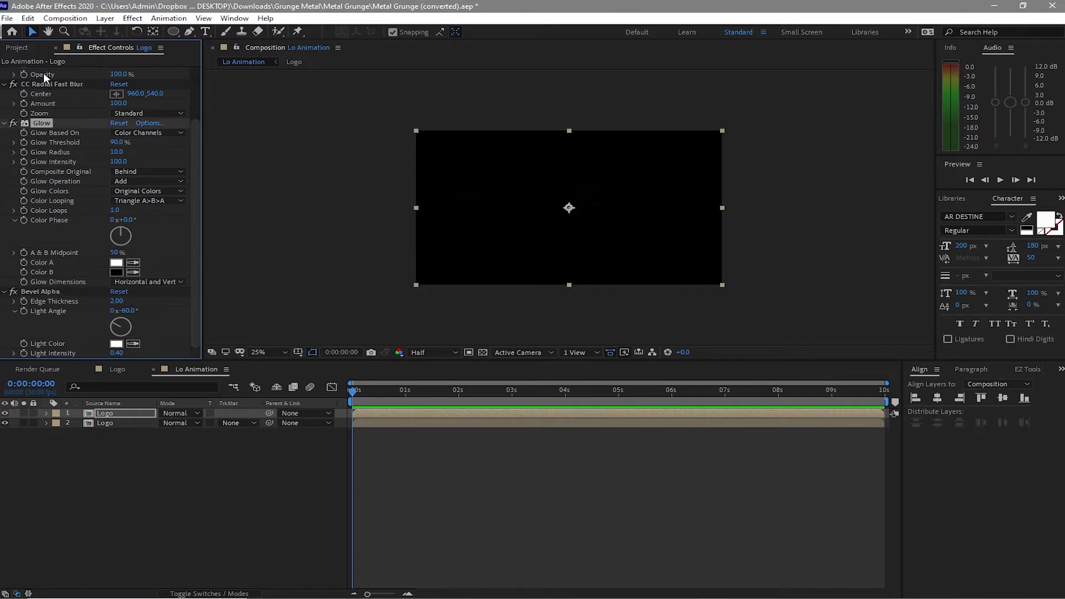
left_click(29, 20)
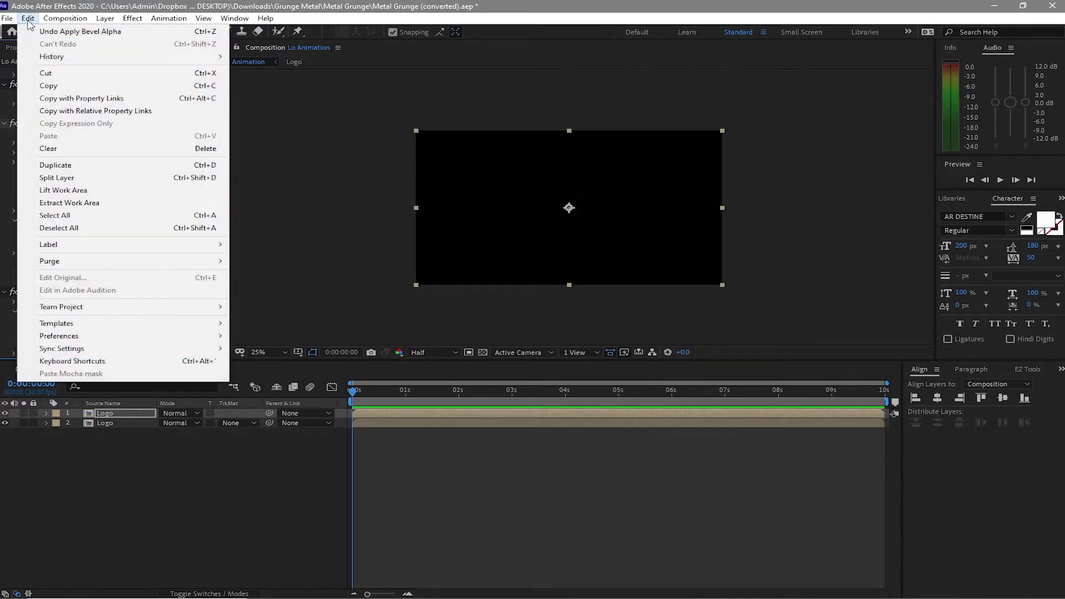
left_click(44, 146)
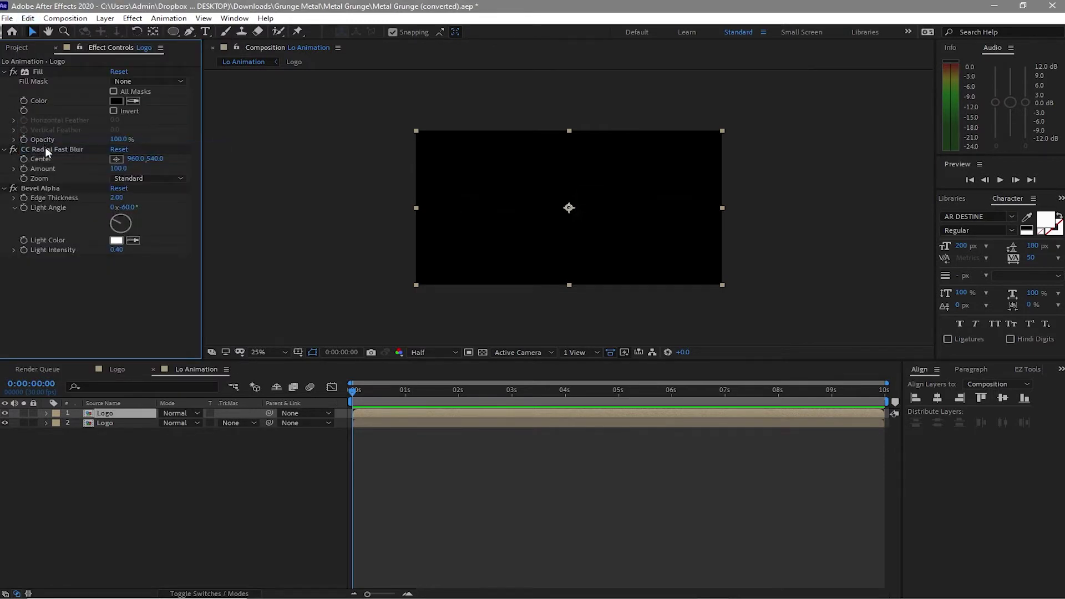
left_click(48, 150)
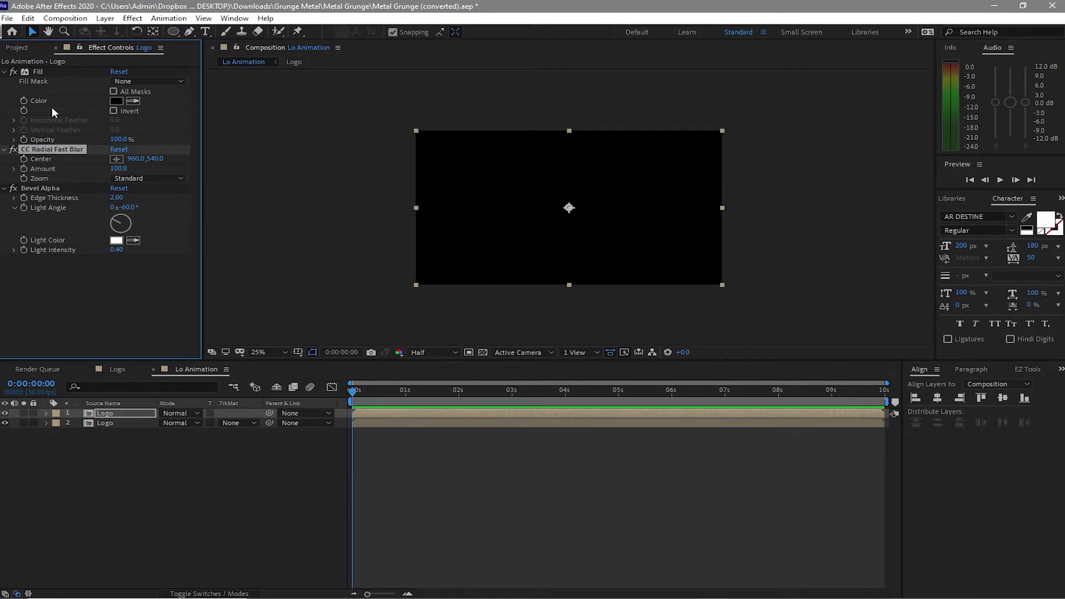
left_click(29, 20)
left_click(49, 147)
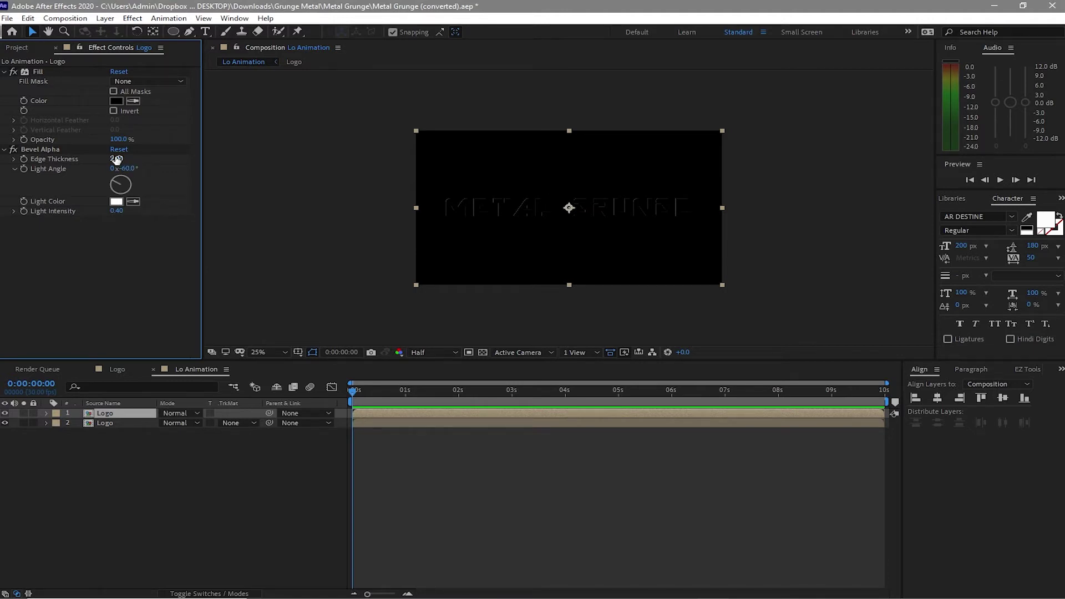
Set the top Logo layer's Bevel Alpha edge thickness to 4 and its blending mode to Add
left_click(116, 159)
type("4")
key("Return")
left_click(178, 416)
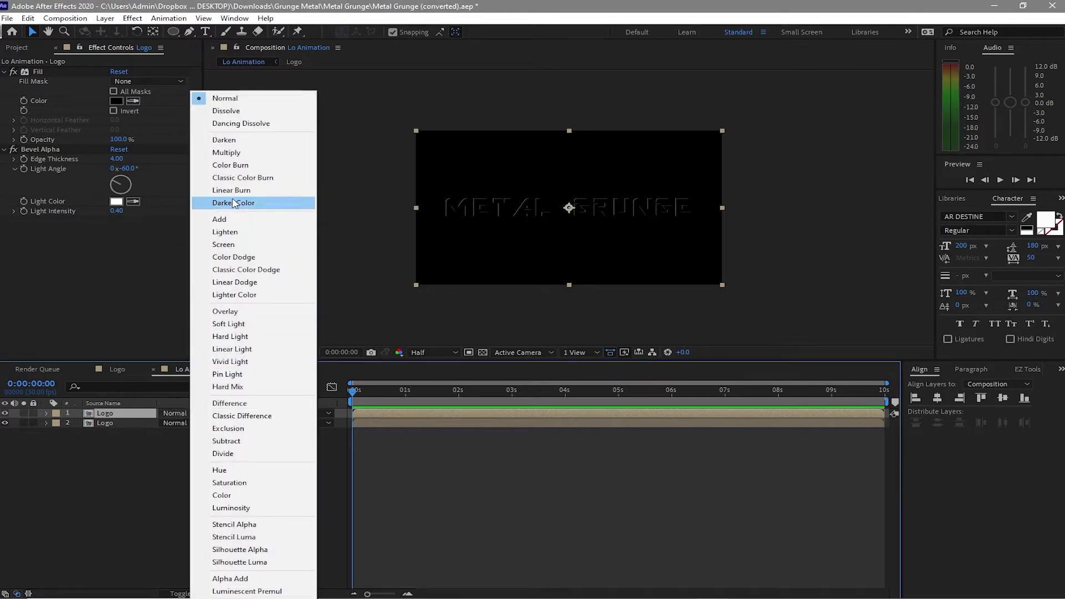
left_click(231, 220)
Duplicate the lower Logo layer that still carries the Fill, CC Radial Fast Blur and Glow effects
left_click(133, 423)
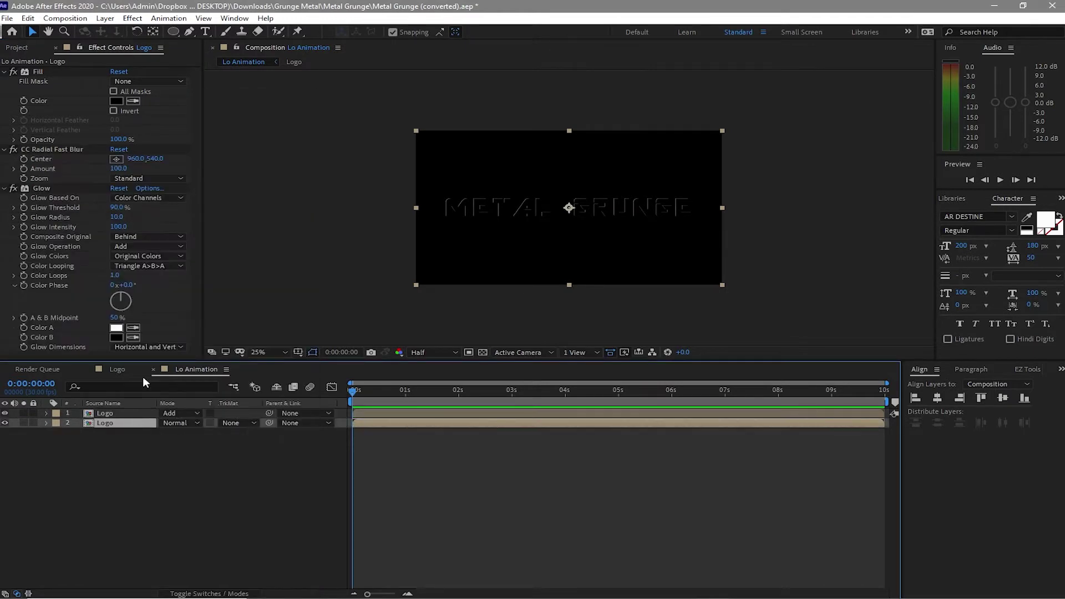
left_click(28, 18)
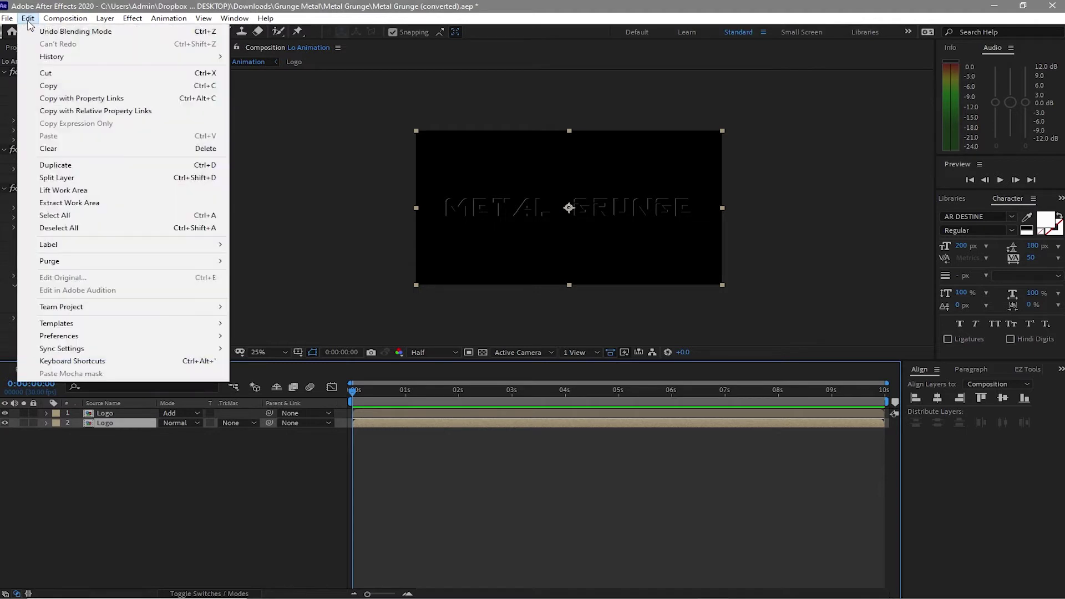
left_click(57, 164)
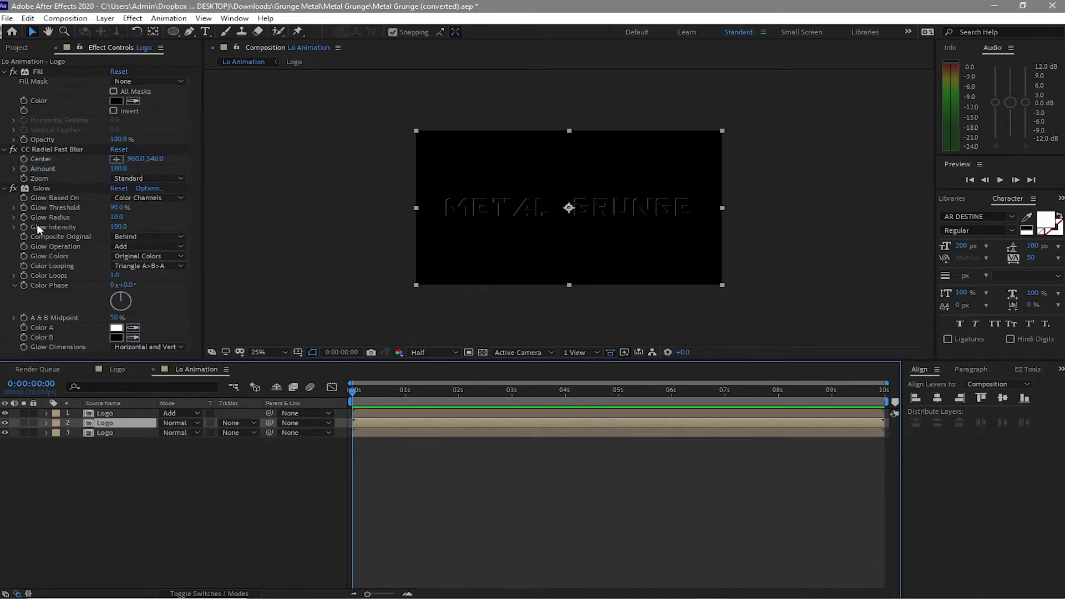
Remove the Glow, CC Radial Fast Blur and Fill effects from the middle Logo layer
left_click(44, 190)
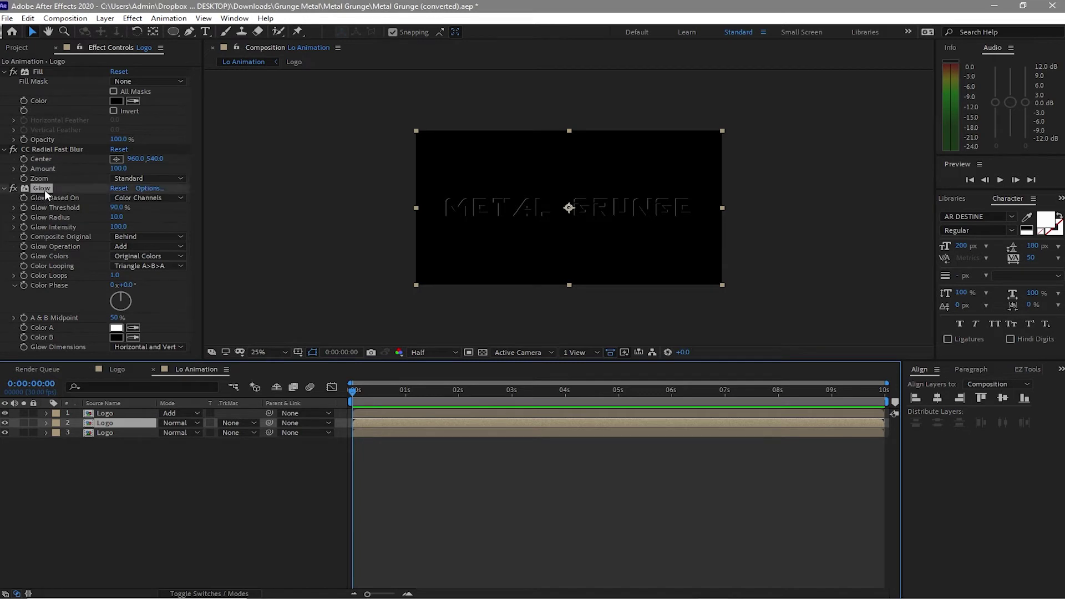
left_click(28, 18)
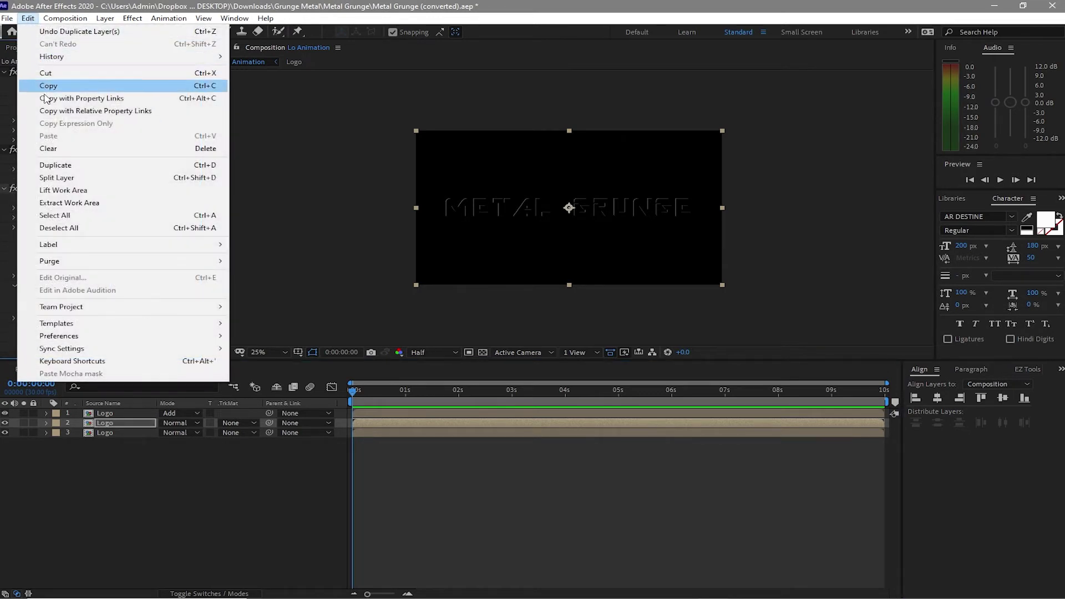
left_click(49, 149)
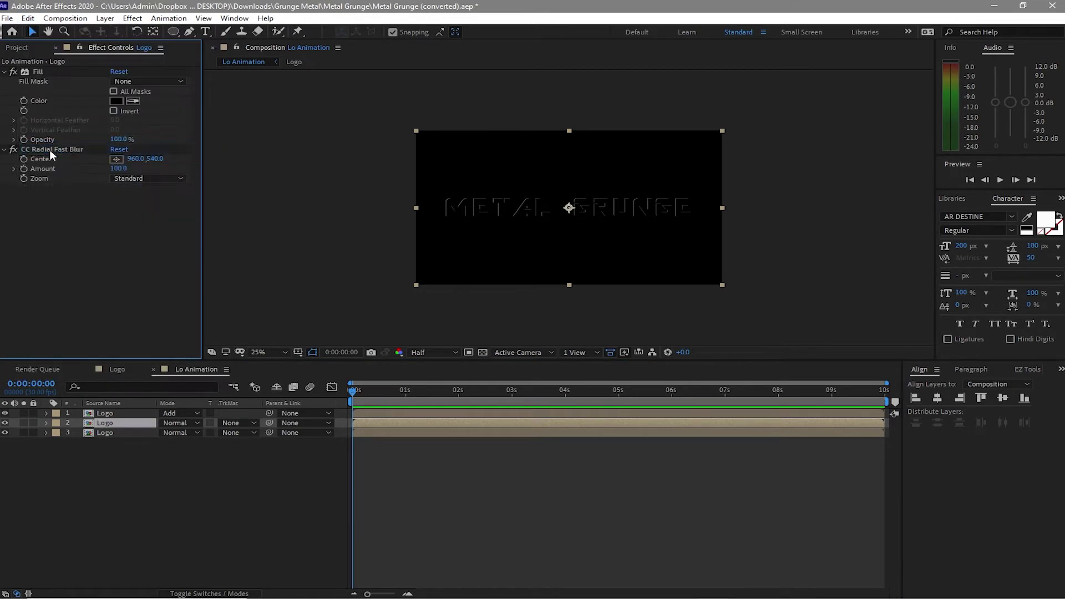
left_click(47, 146)
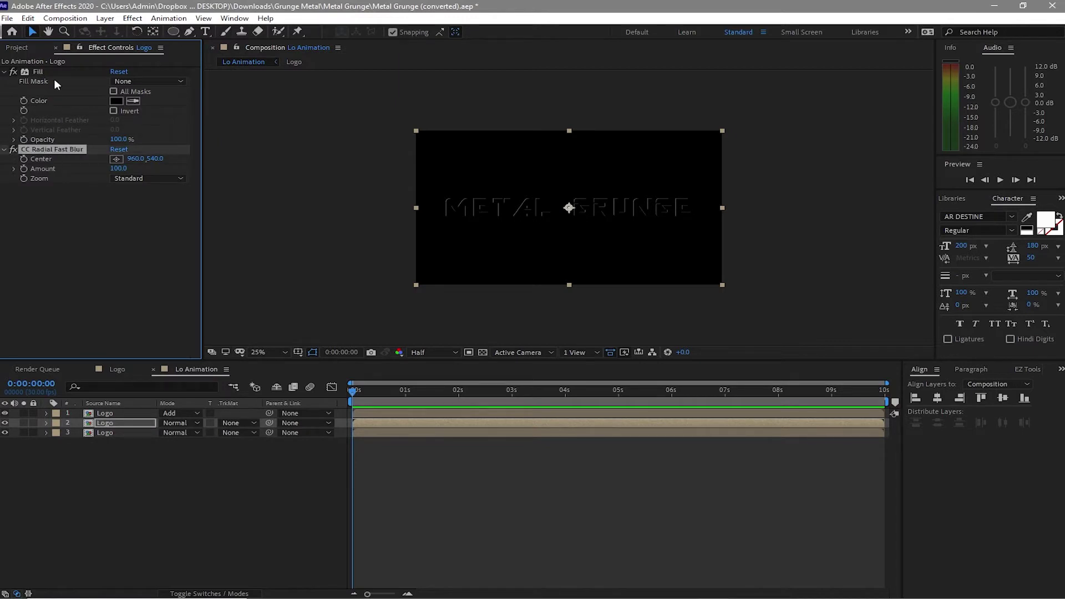
left_click(27, 18)
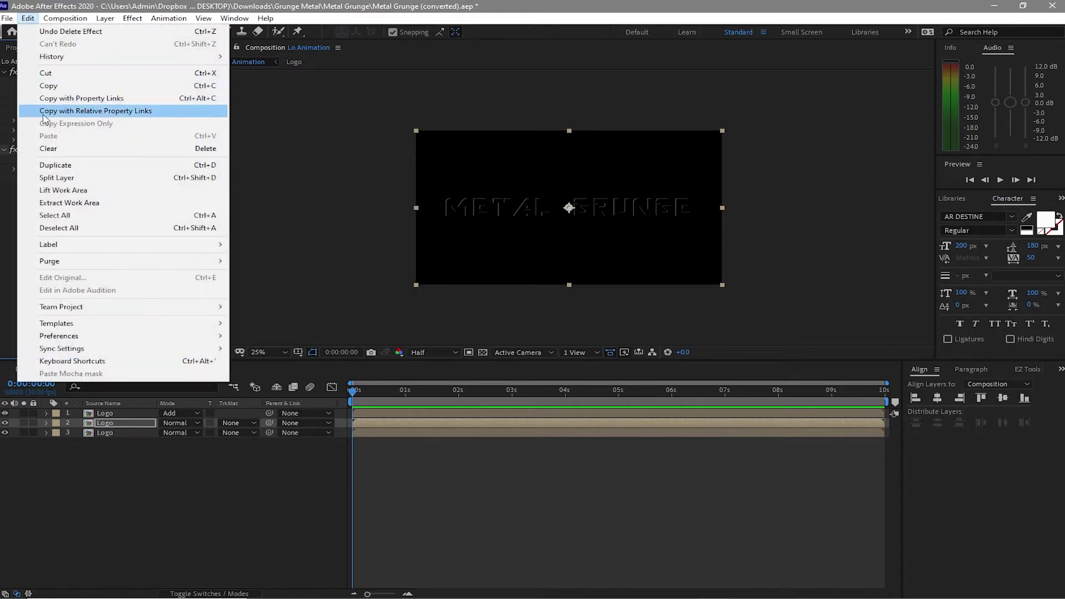
left_click(49, 149)
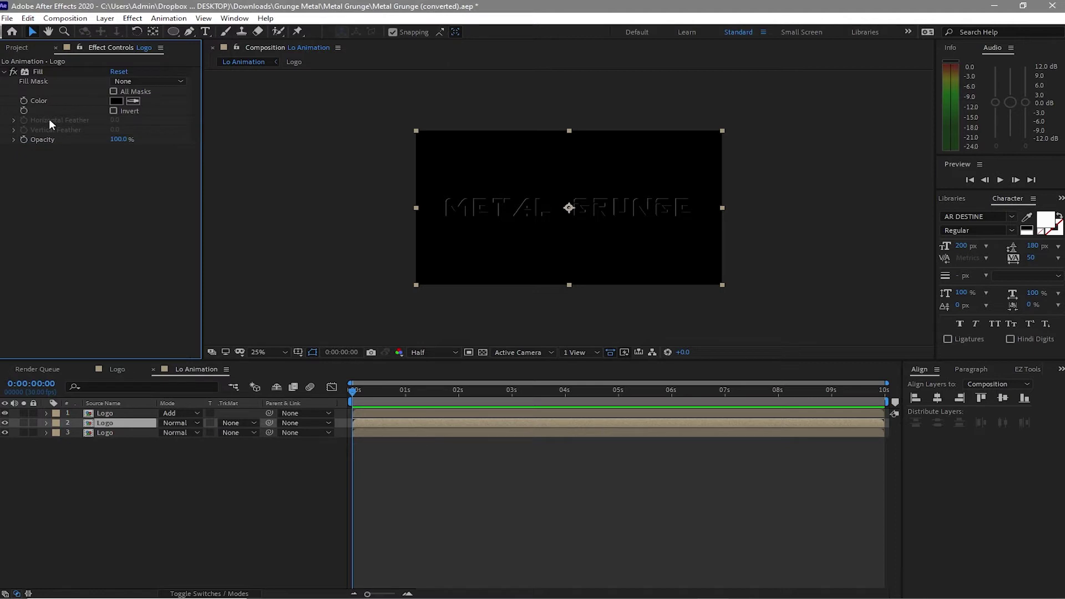
left_click(39, 72)
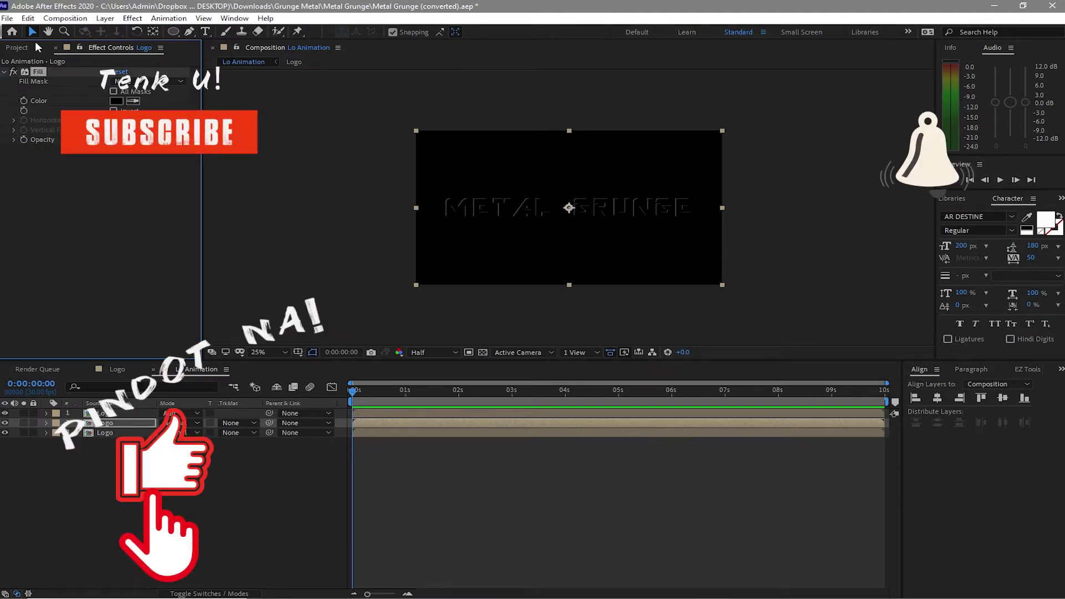
left_click(28, 17)
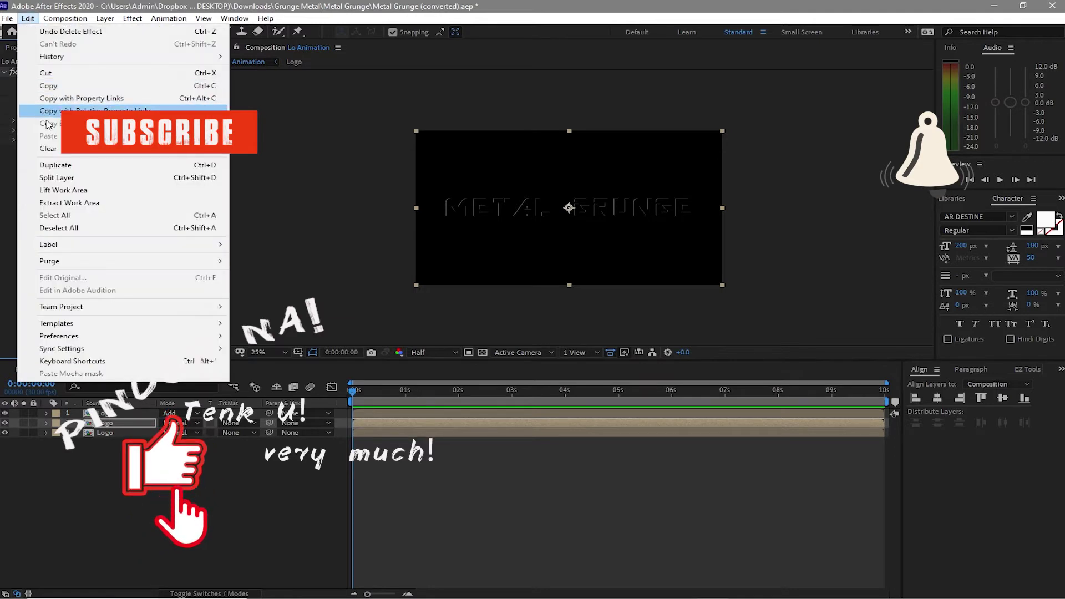
left_click(60, 150)
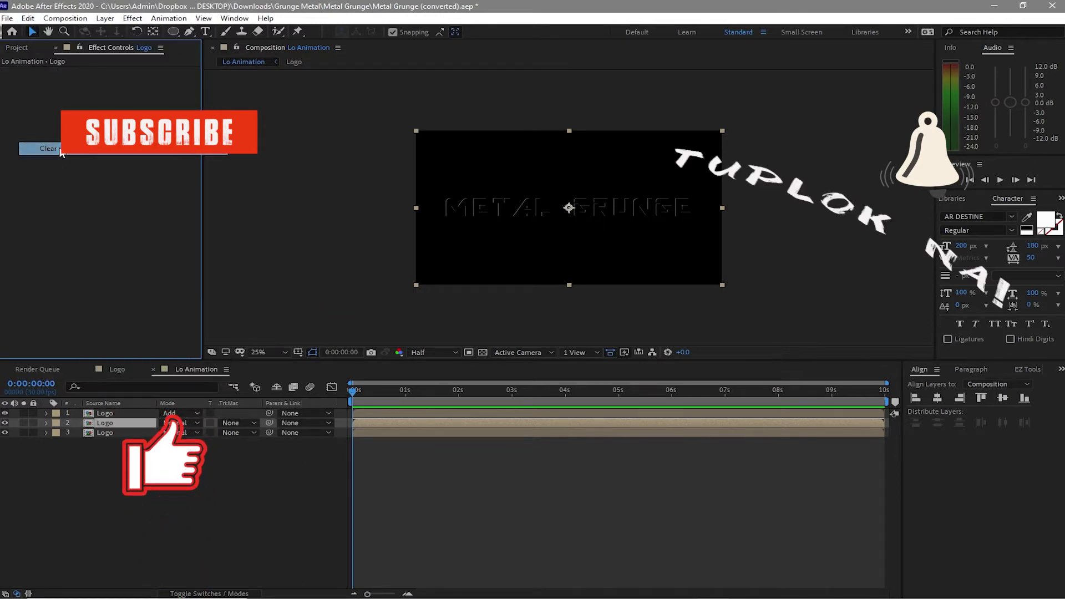
Add Metal Texture.jpg from the Assets Image folder to the composition, directly beneath the middle Logo layer
left_click(25, 50)
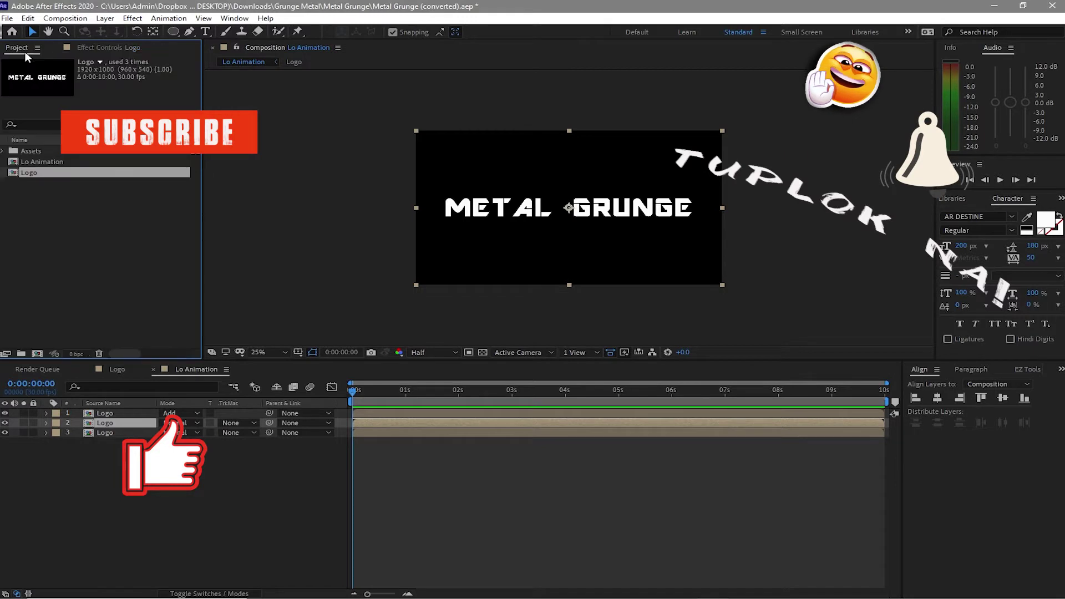
left_click(3, 151)
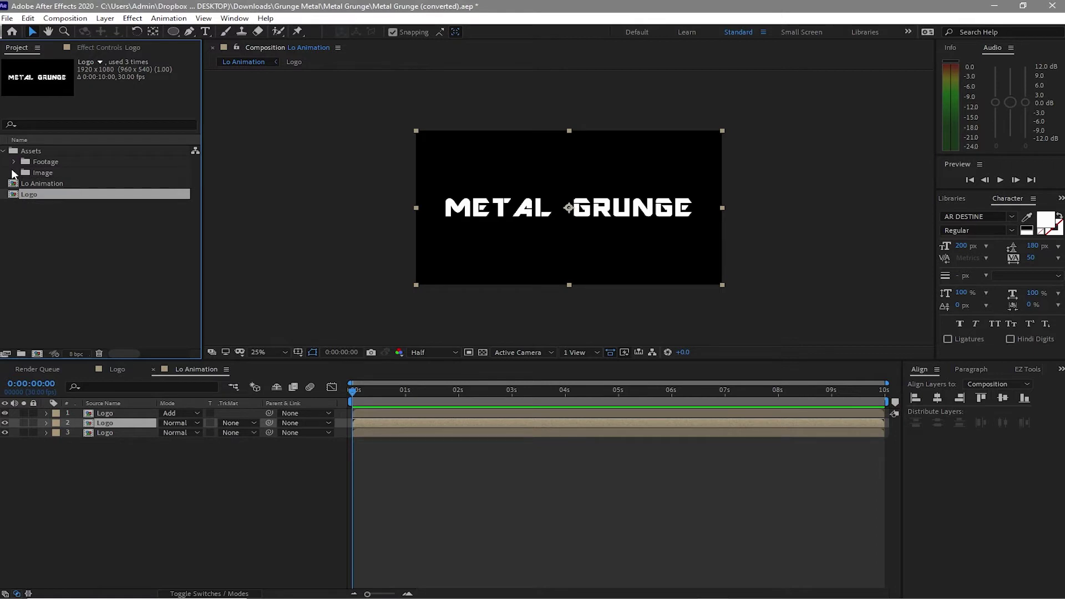
left_click(14, 173)
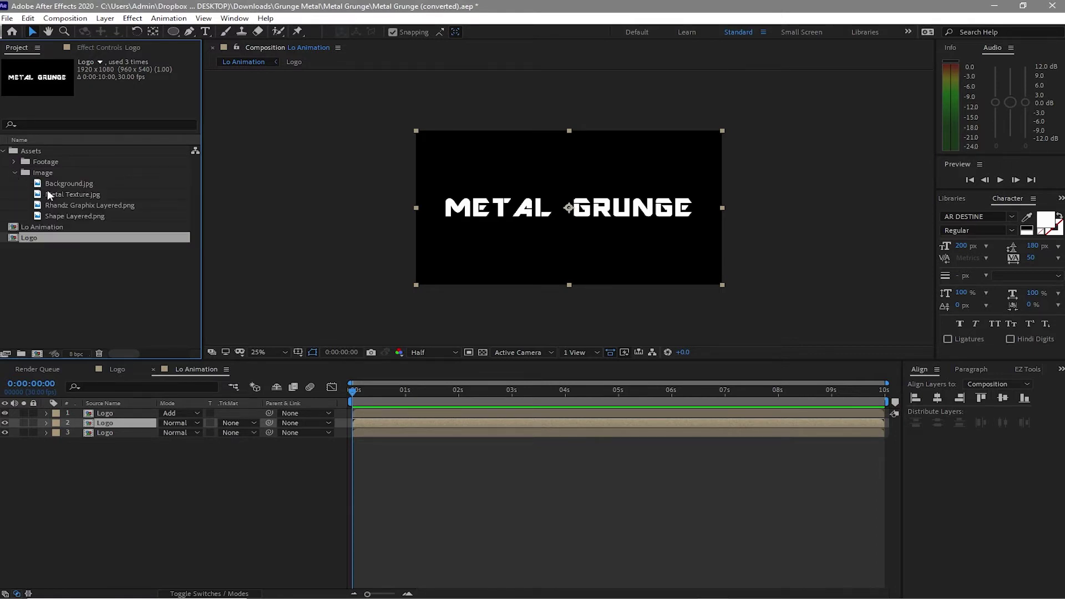
left_click_drag(49, 194, 80, 427)
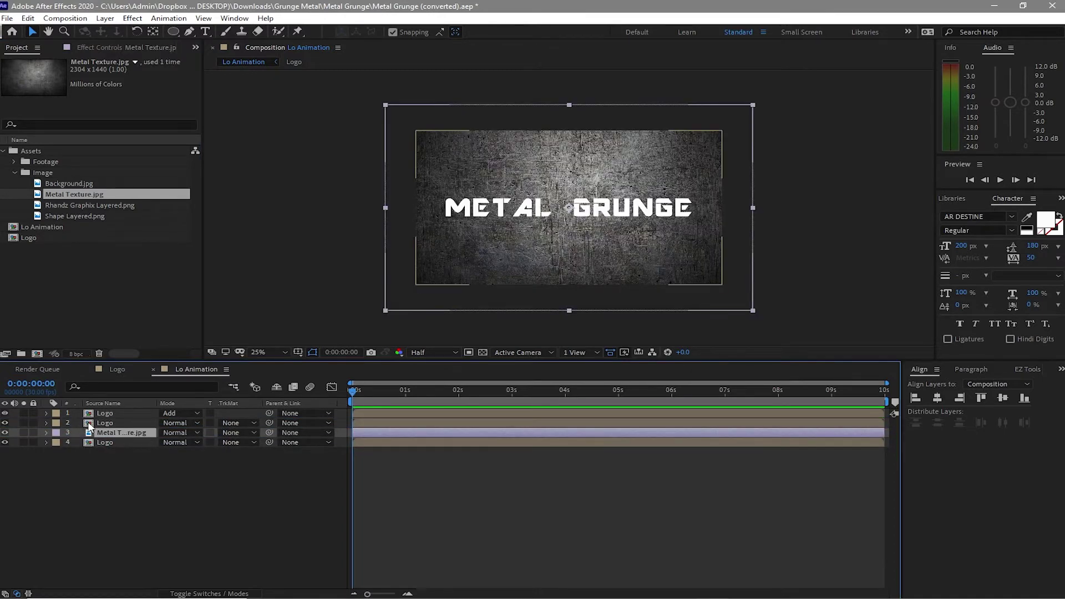
Pre-compose the Metal Texture.jpg layer with all attributes moved into the new composition, and return to the Lo Animation composition
right_click(105, 433)
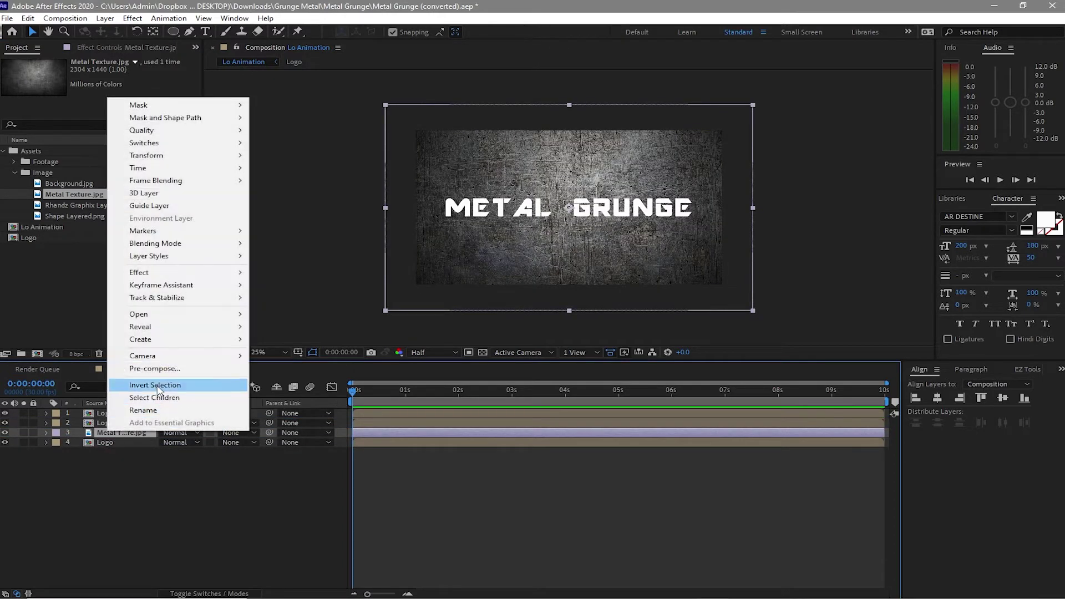
left_click(155, 368)
left_click(425, 300)
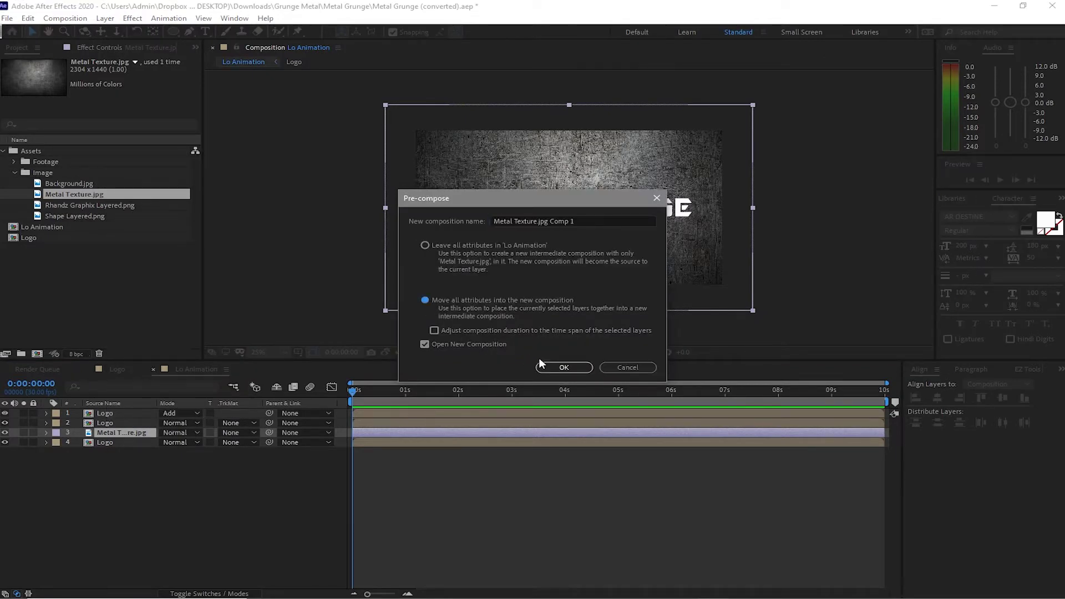
left_click(555, 367)
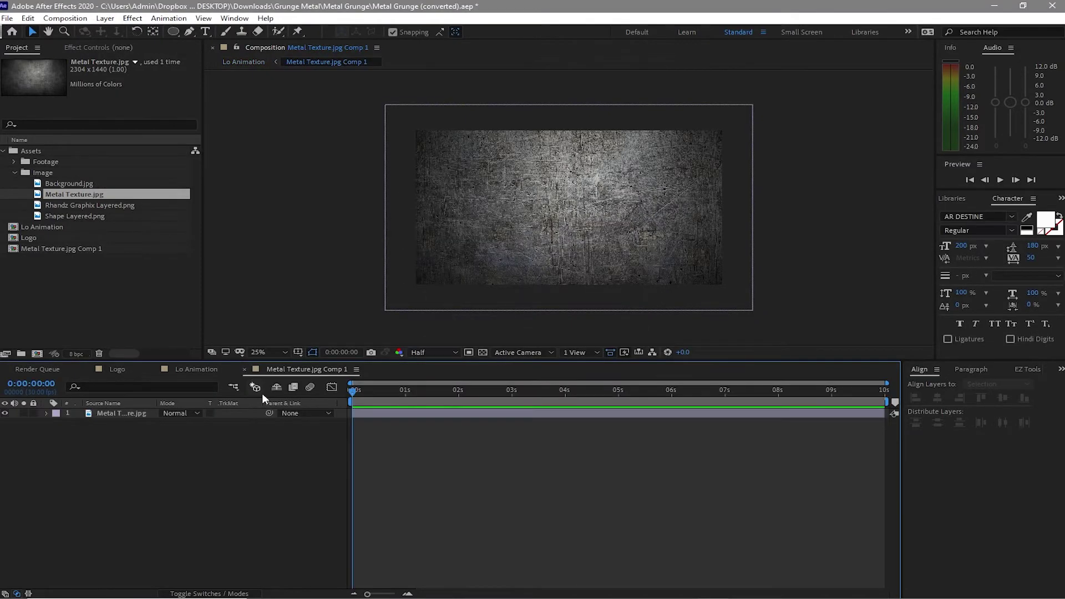
left_click(245, 369)
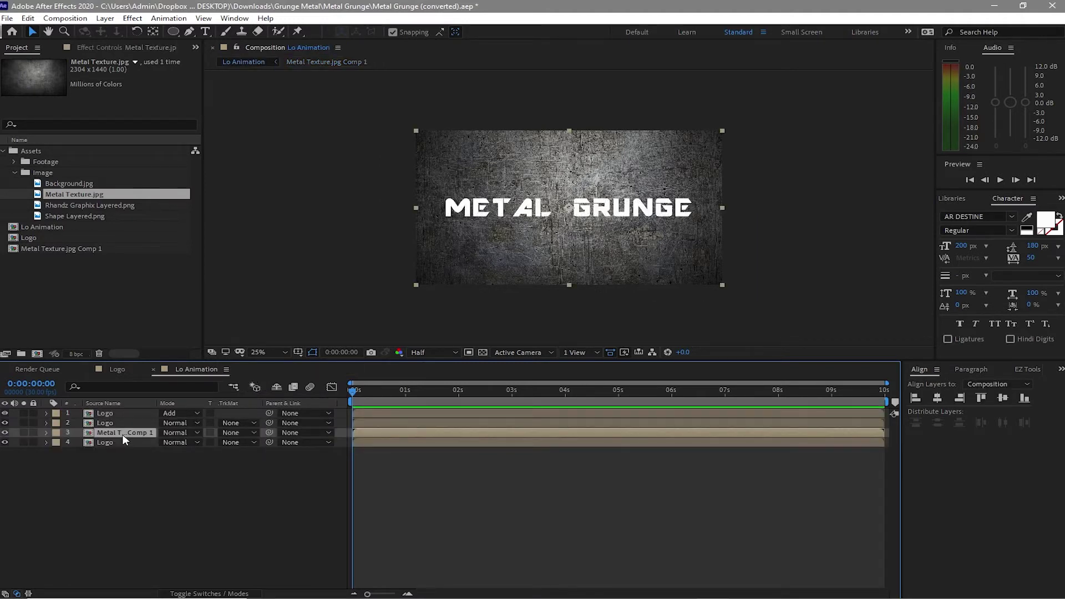
Rename the Lo Animation composition as Logo Animation
right_click(55, 225)
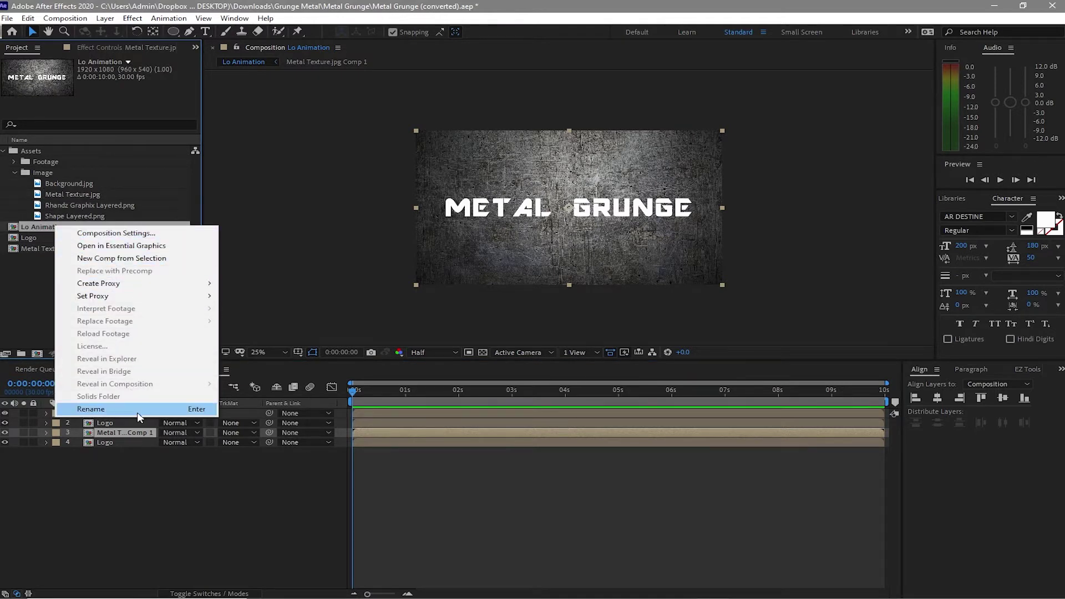
left_click(138, 409)
left_click(29, 227)
type("go Animation")
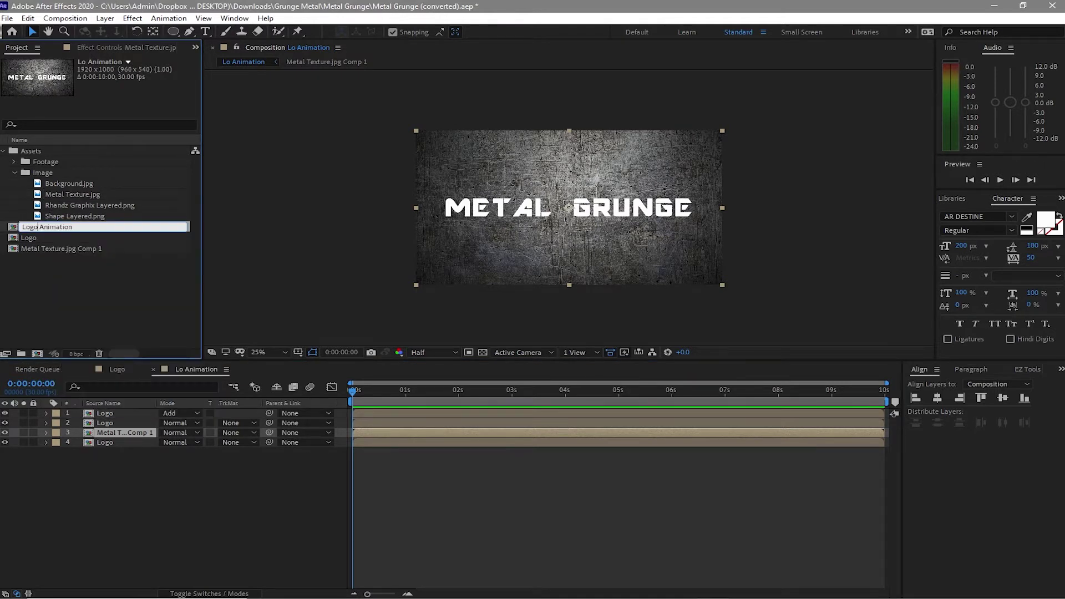
left_click(154, 289)
Scale the Metal Texture precomp layer to 85%
left_click(94, 431)
key("s")
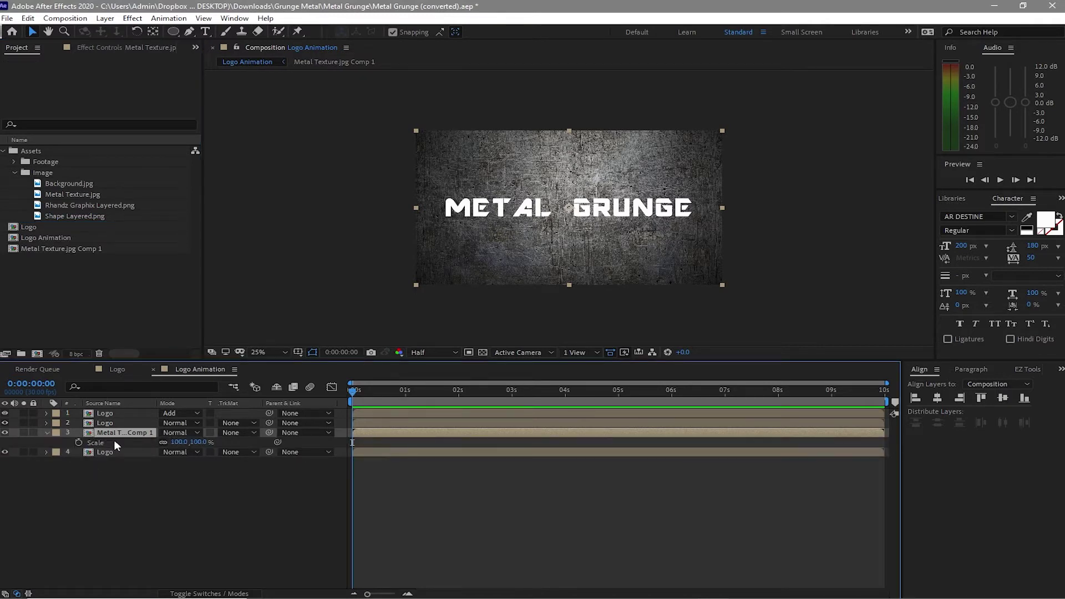
left_click_drag(179, 444, 179, 451)
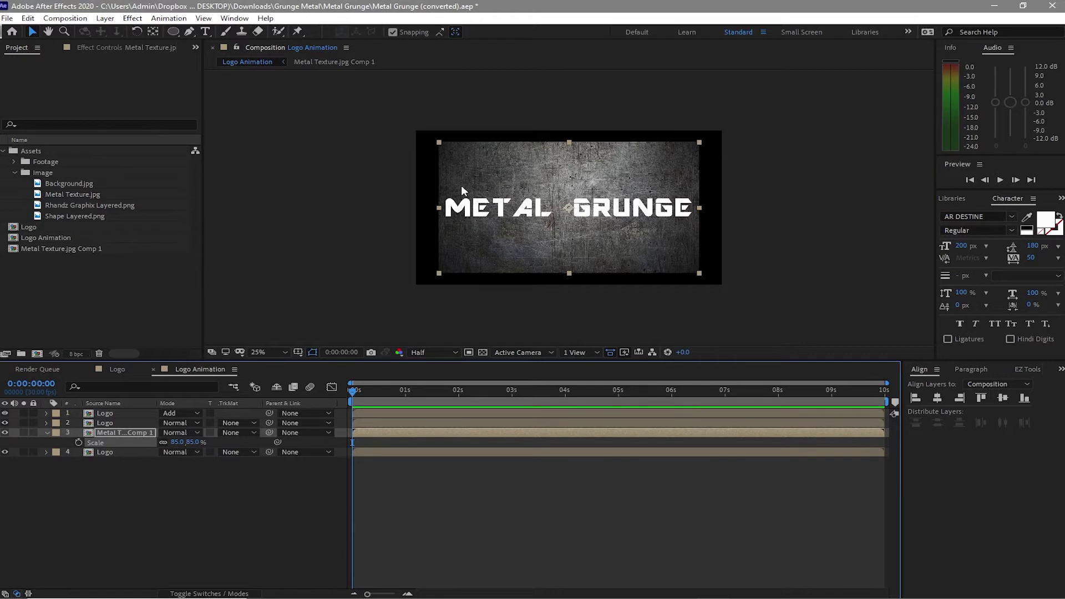
Set the Metal Texture precomp layer's track matte to Alpha Matte, using the Logo layer directly above it
left_click(234, 433)
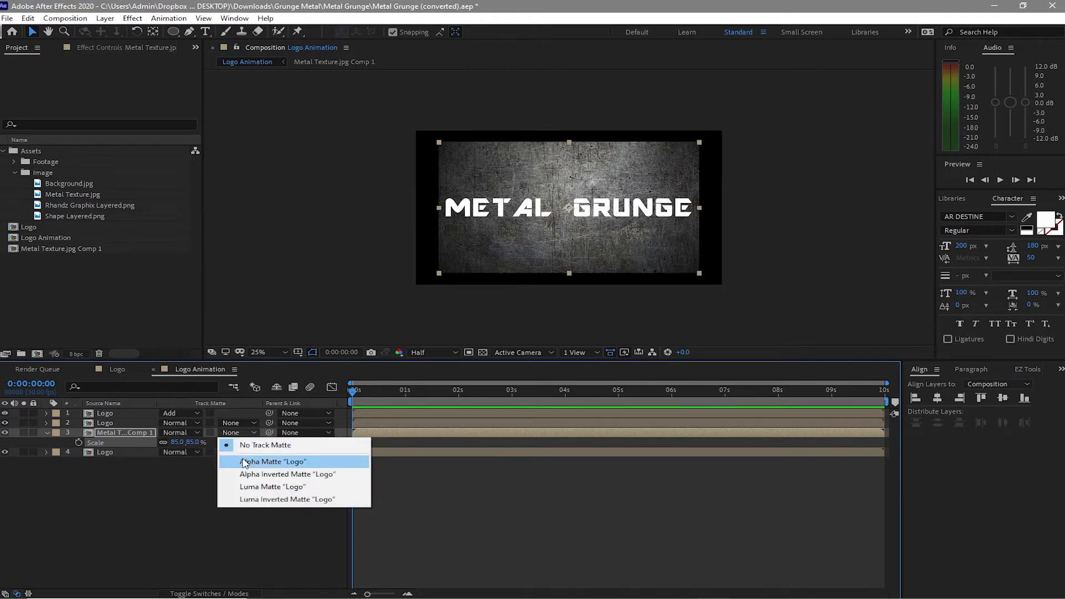
left_click(243, 461)
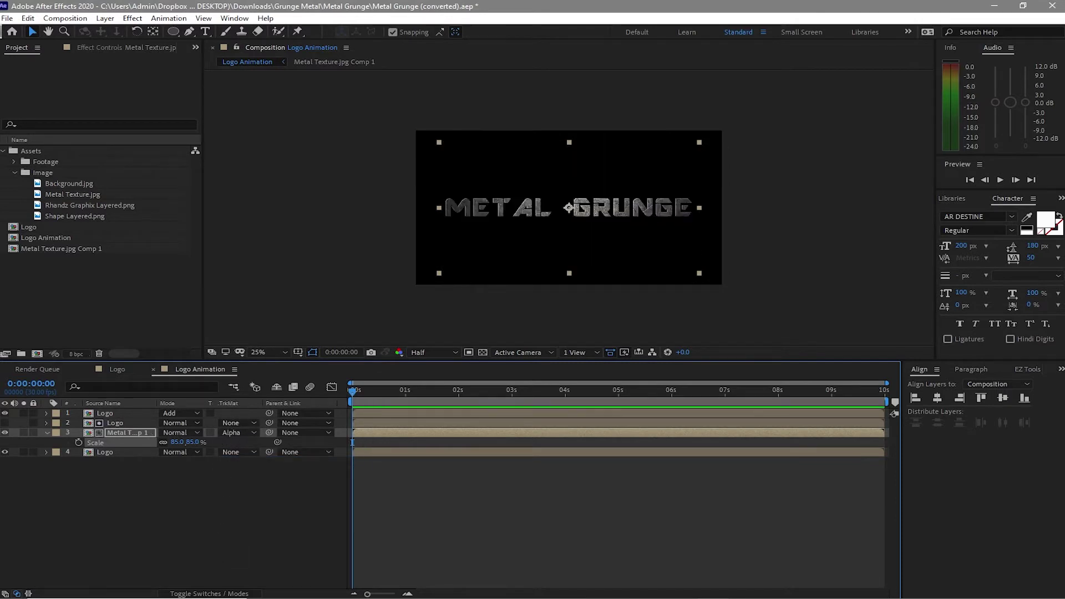
mouse_move(204, 590)
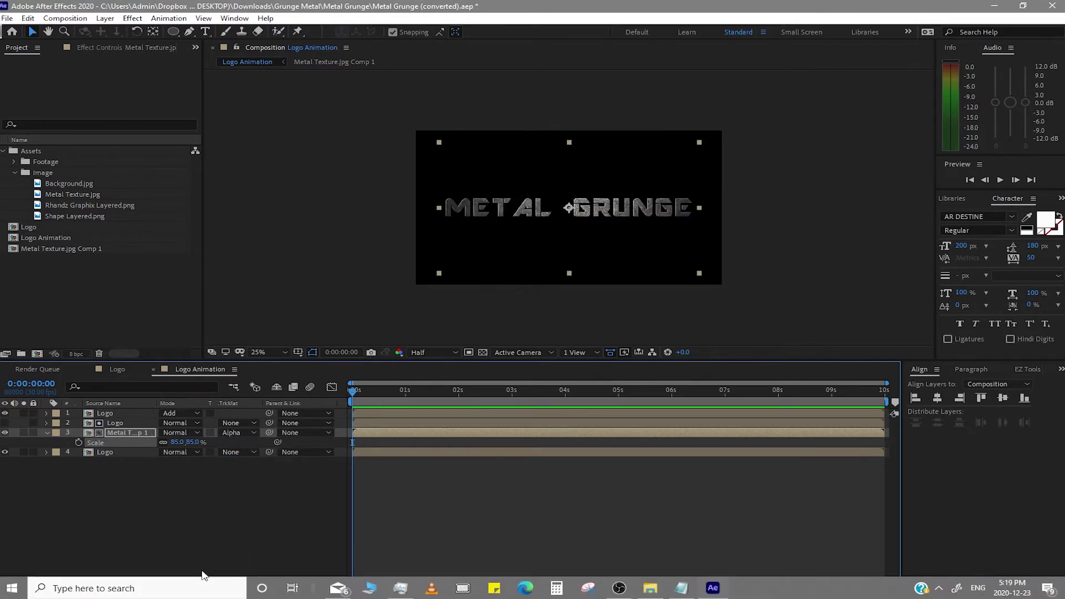
left_click(208, 594)
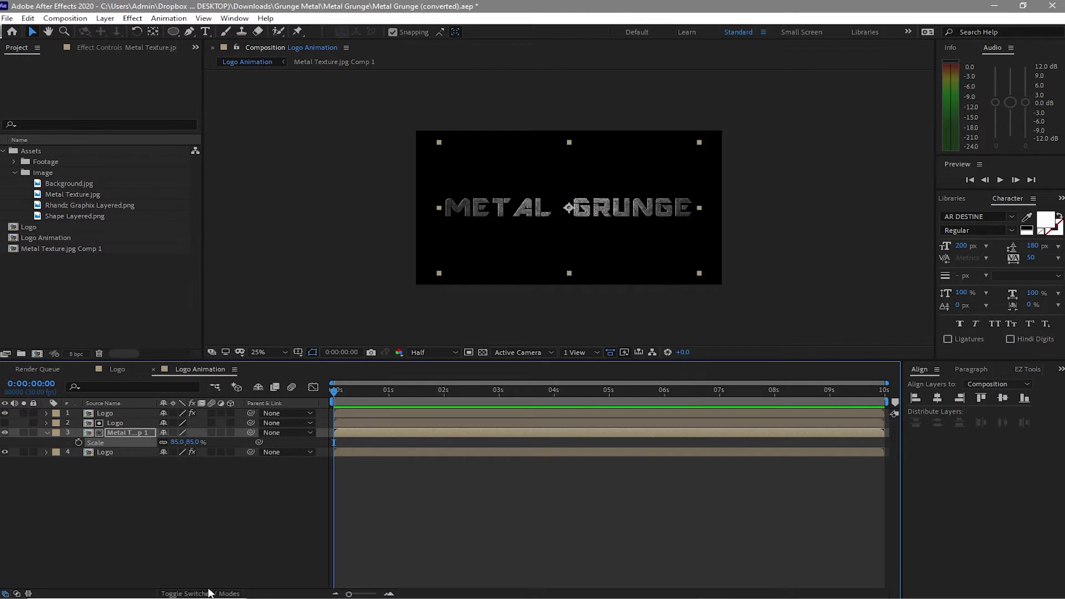
left_click(208, 594)
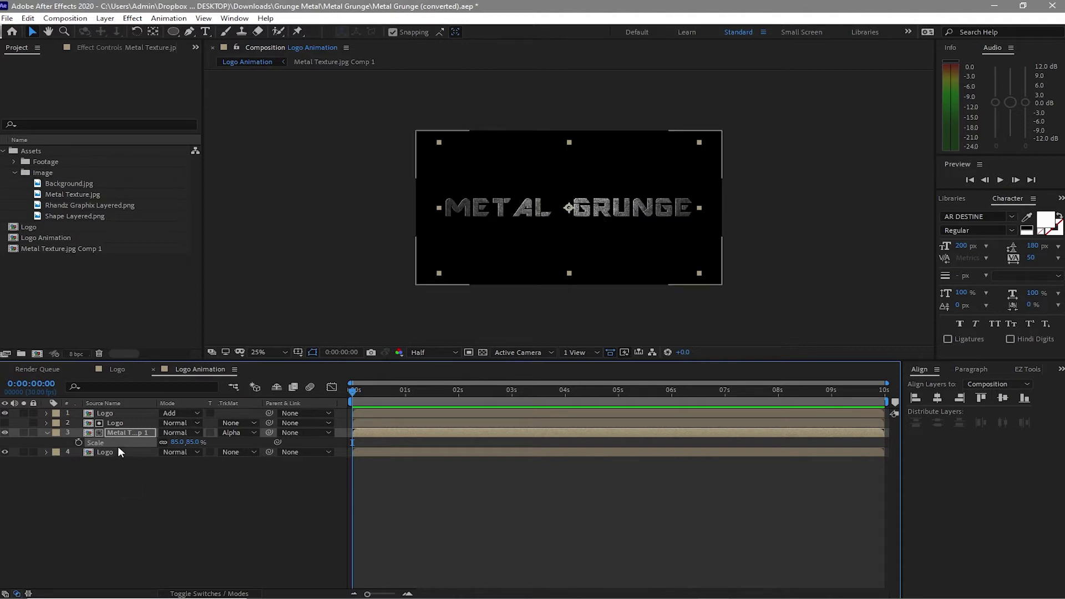
left_click(118, 432)
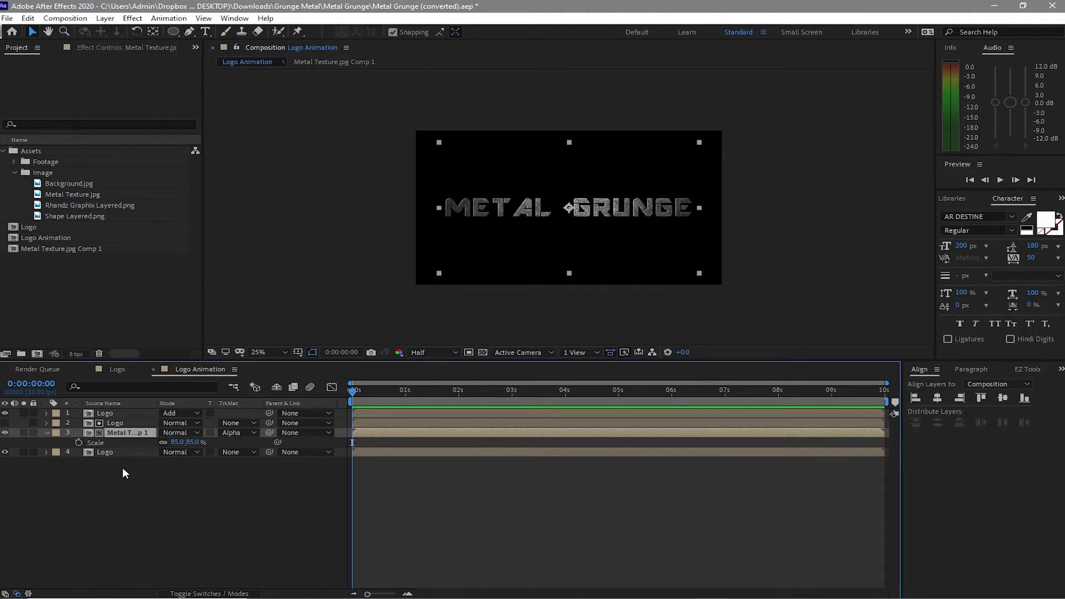
Keyframe the bottom Logo layer's CC Radial Fast Blur Center at 0 s, and move it to about 1768, 536 at 2 s
left_click(125, 453)
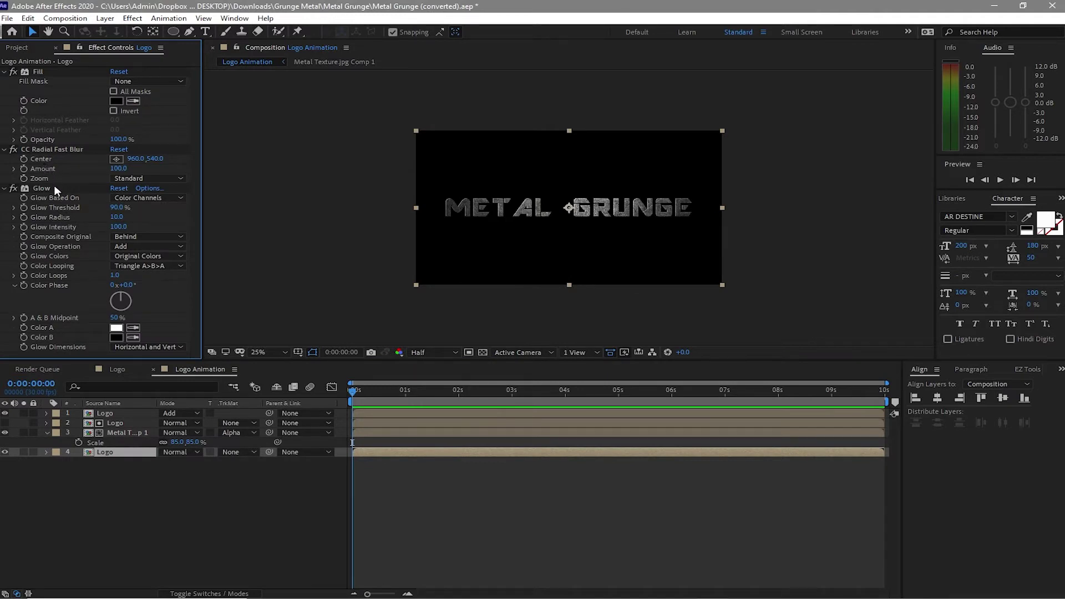
left_click(23, 159)
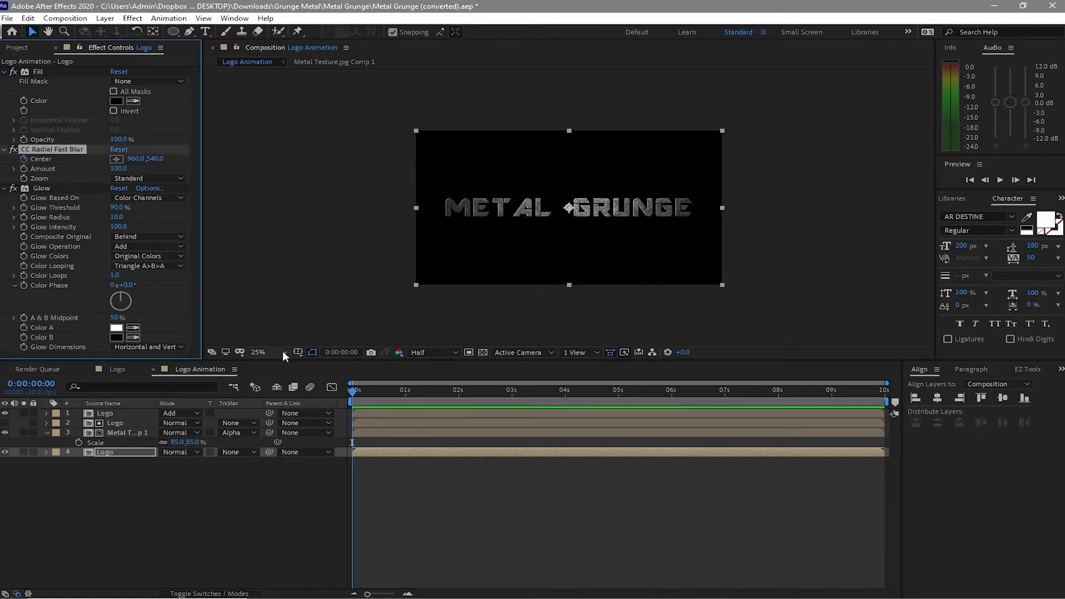
left_click_drag(353, 390, 459, 402)
left_click(117, 159)
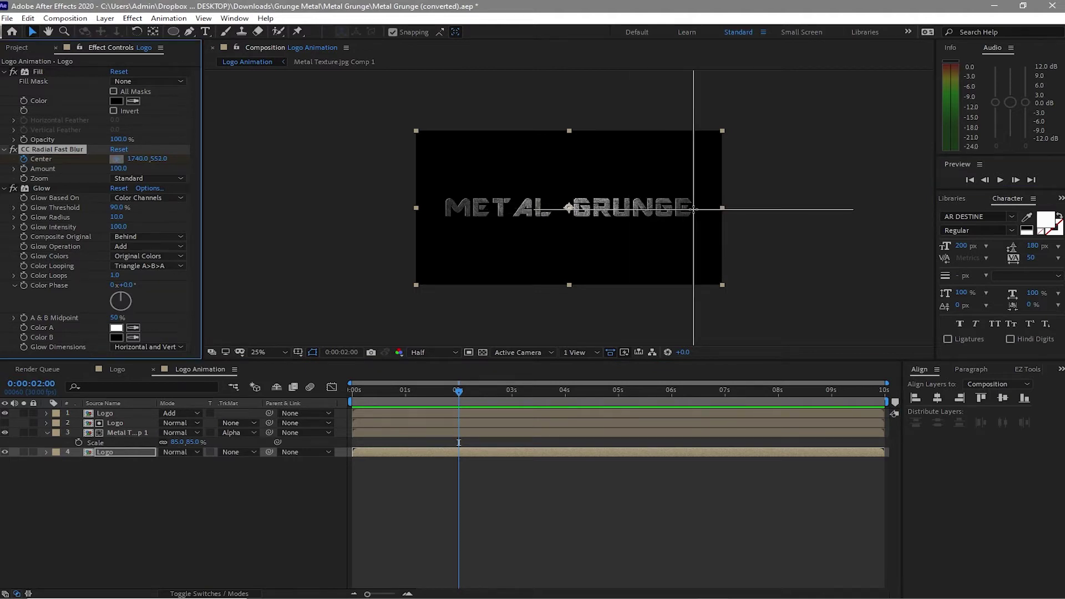
left_click(697, 208)
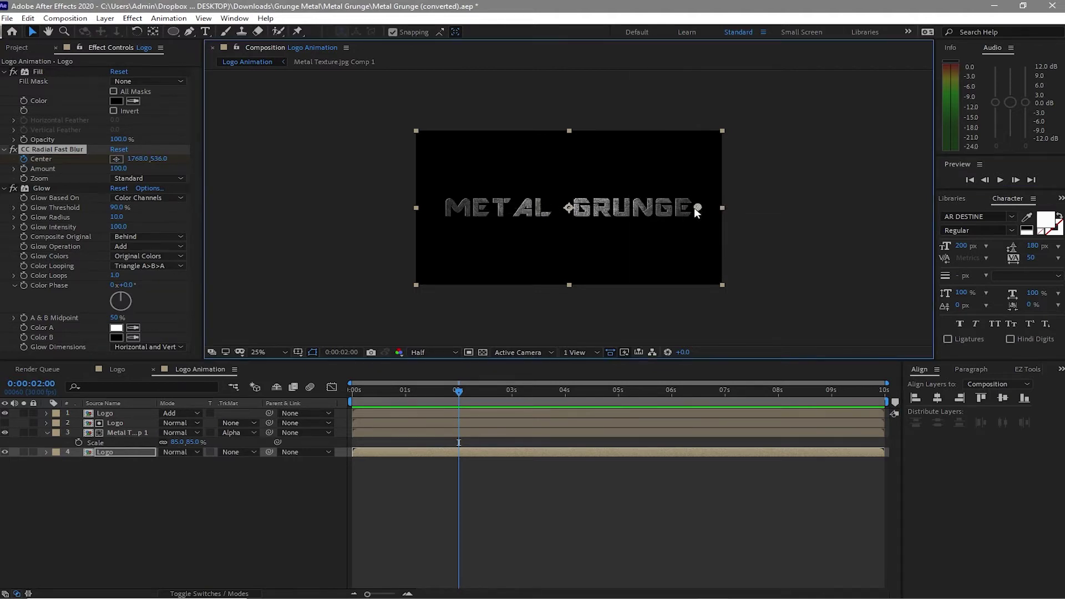
Keyframe the blur Center past the text's left end, about 128, 552, at 4 s, and above the text, about 928, 364, at 6 s
left_click(465, 392)
left_click_drag(465, 392, 565, 407)
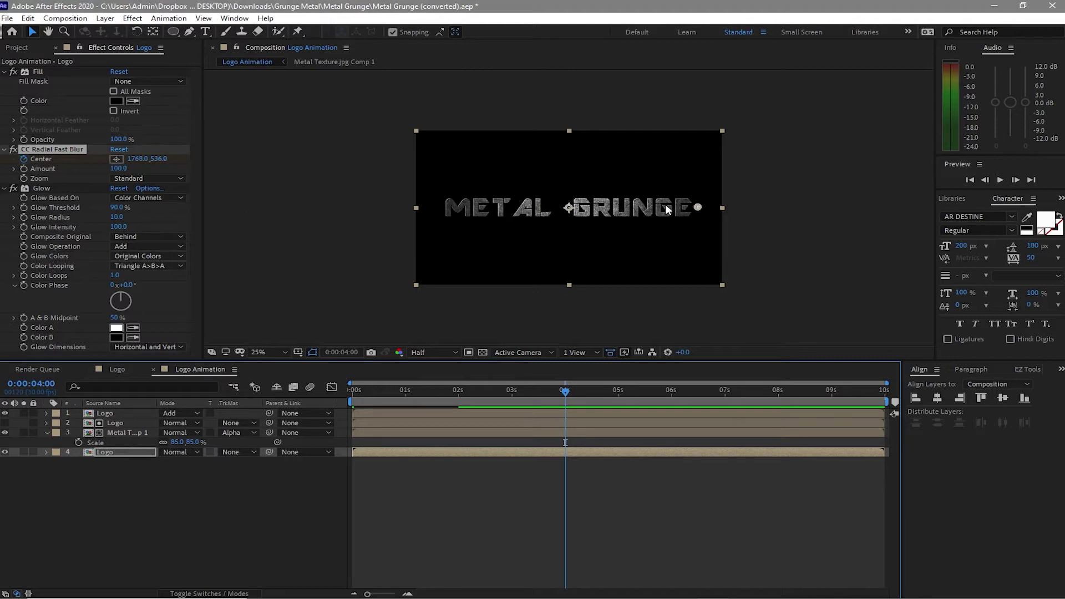
left_click_drag(694, 207, 436, 209)
left_click_drag(566, 394, 671, 401)
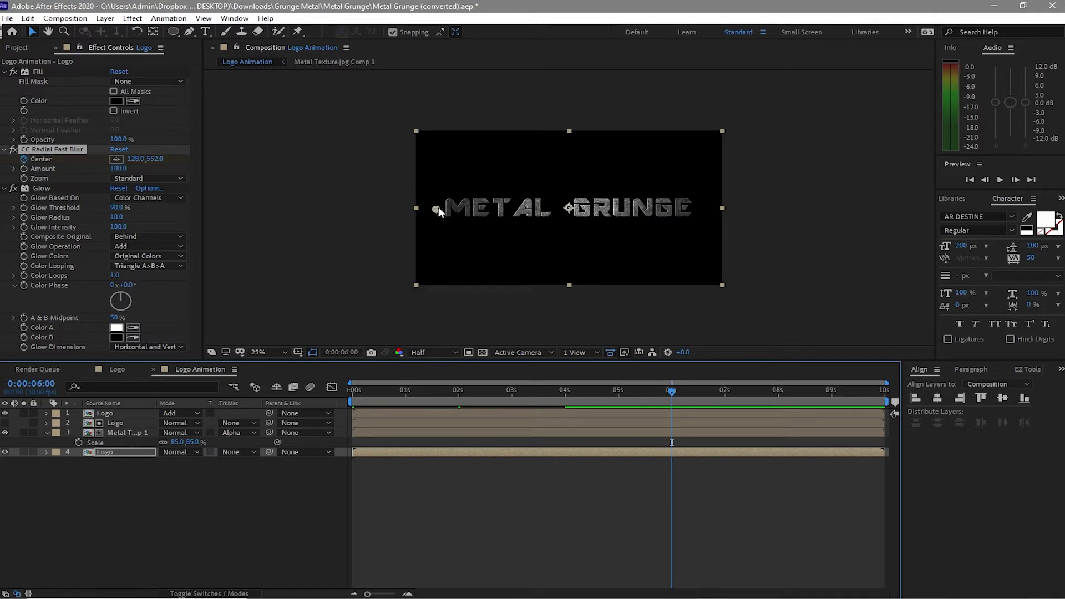
left_click_drag(438, 207, 563, 180)
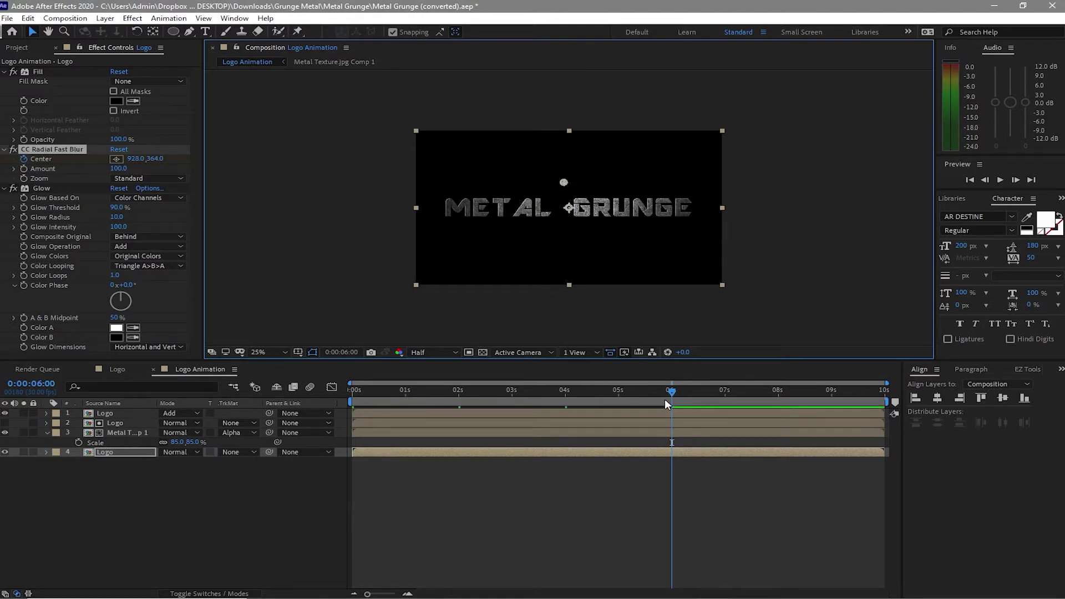
Keyframe the blur Center below the text at 8 s and back at the middle, about 960, 548, at 0:00:09:29
left_click_drag(672, 392, 779, 405)
left_click_drag(563, 184, 571, 238)
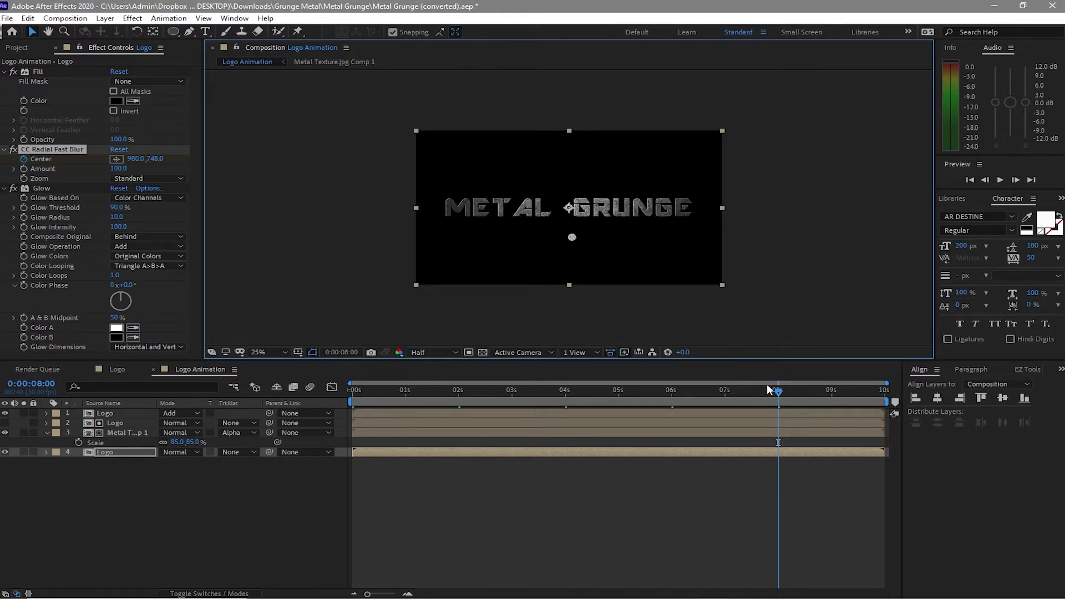
left_click_drag(777, 390, 885, 407)
left_click_drag(571, 238, 571, 209)
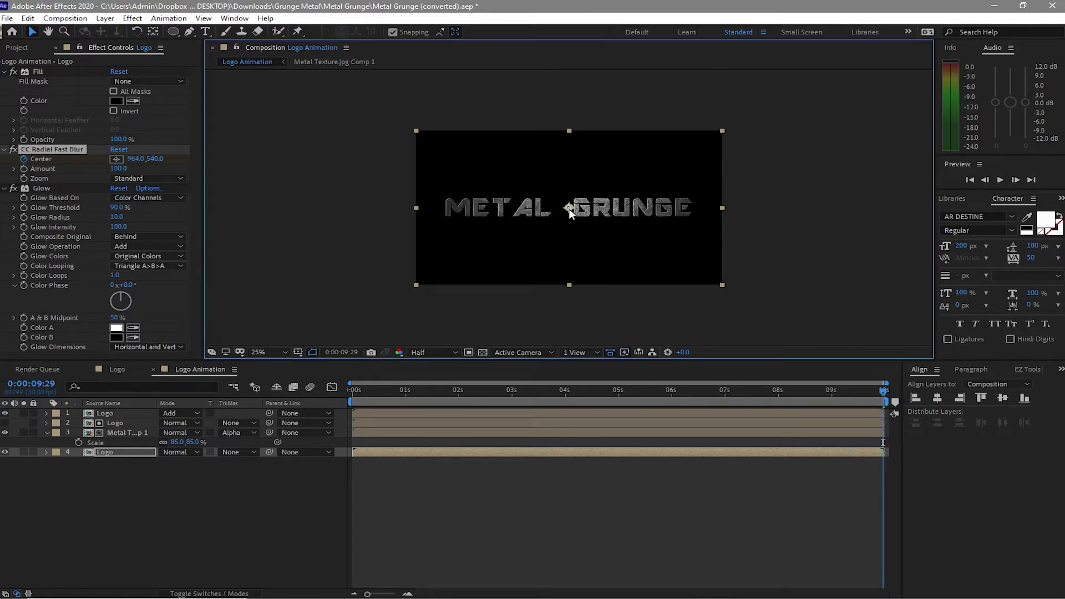
left_click(139, 477)
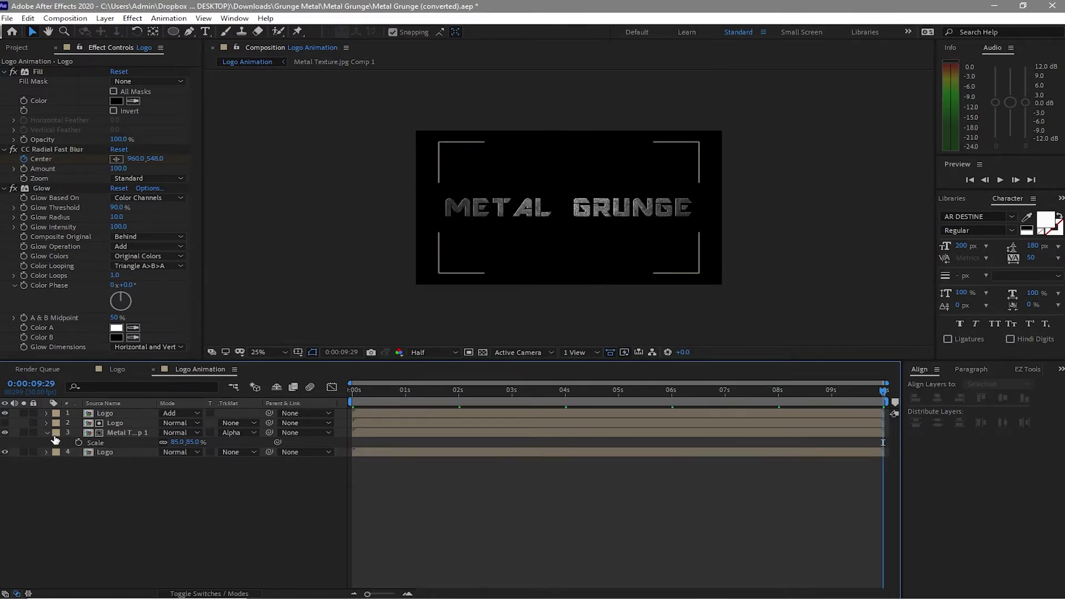
left_click(47, 433)
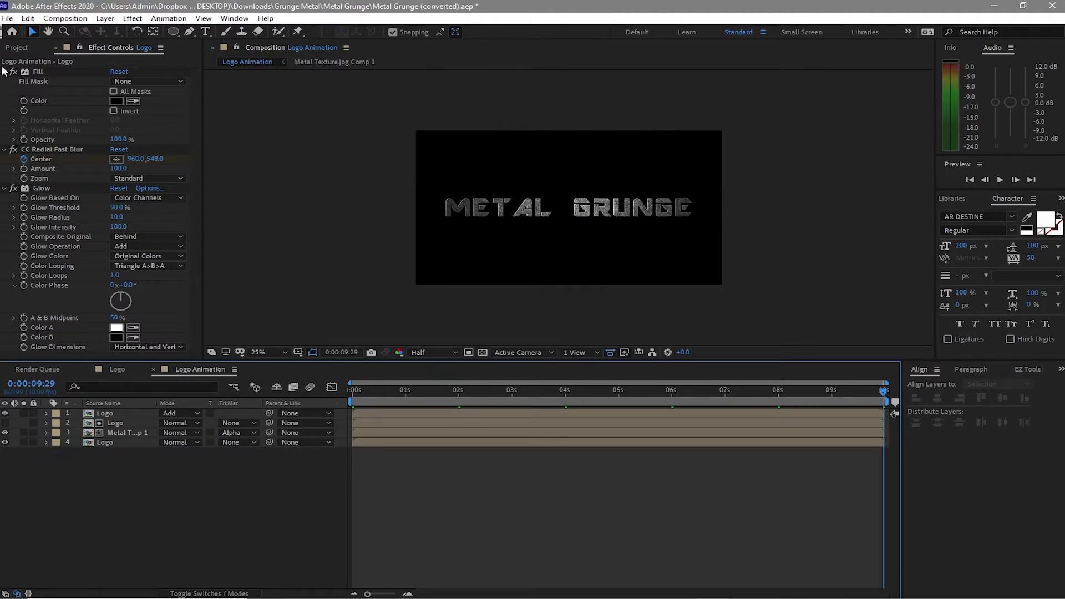
Add Background.jpg from the Assets Image folder to the composition as the bottommost layer
left_click(17, 48)
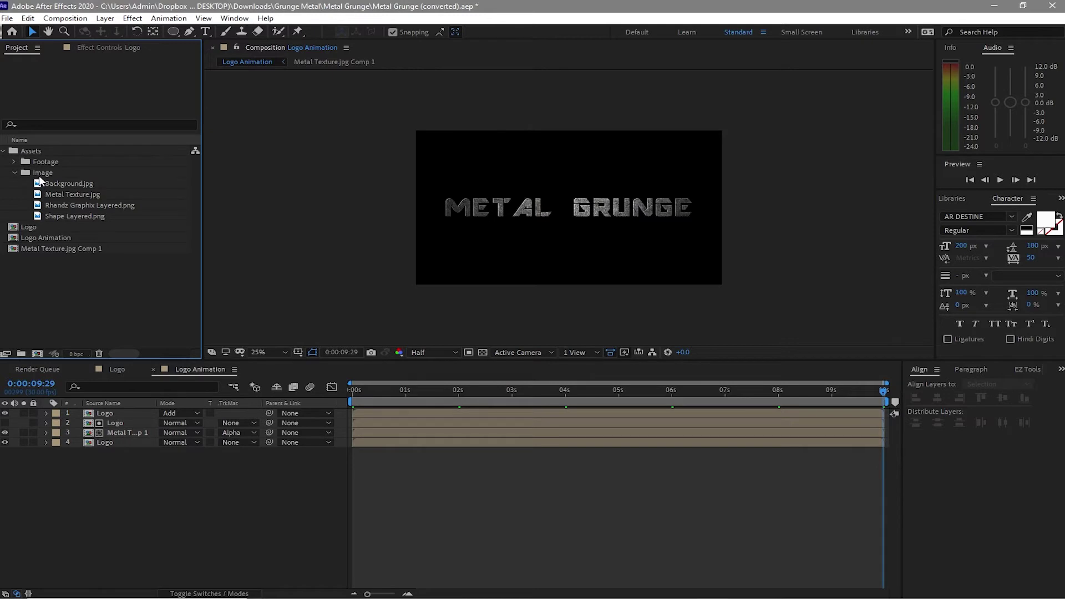
left_click_drag(56, 184, 93, 483)
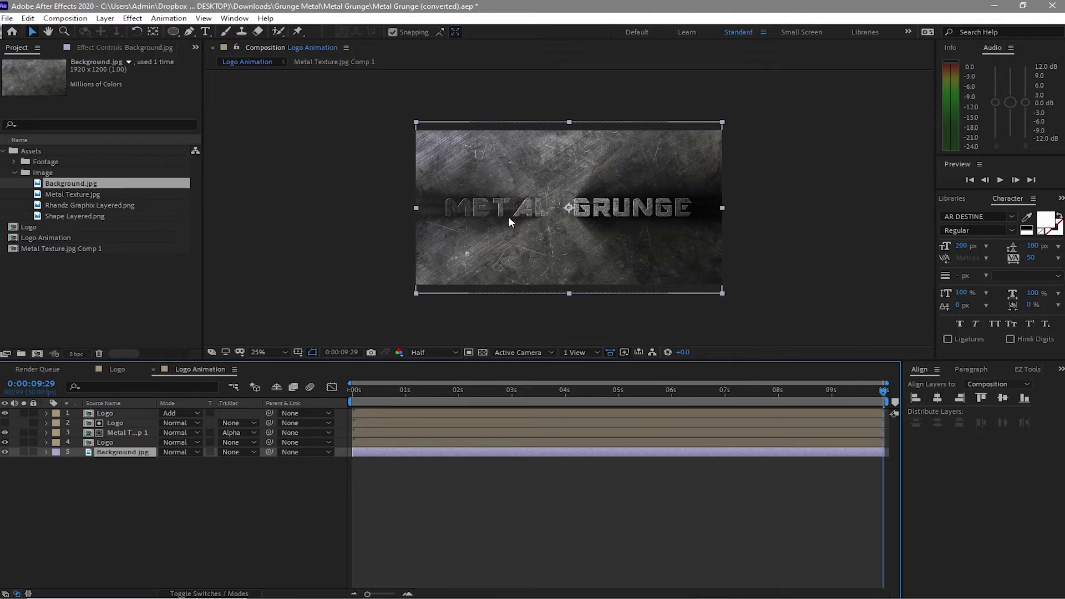
left_click(108, 501)
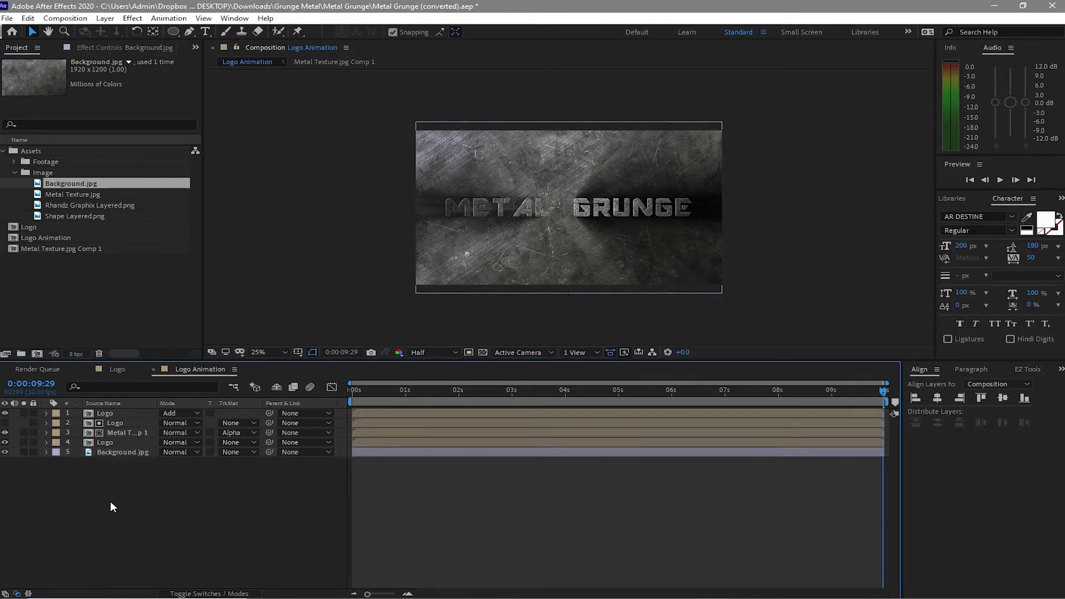
Create a null object and parent the three Logo layers and the Metal Texture precomp layer to it
left_click(105, 18)
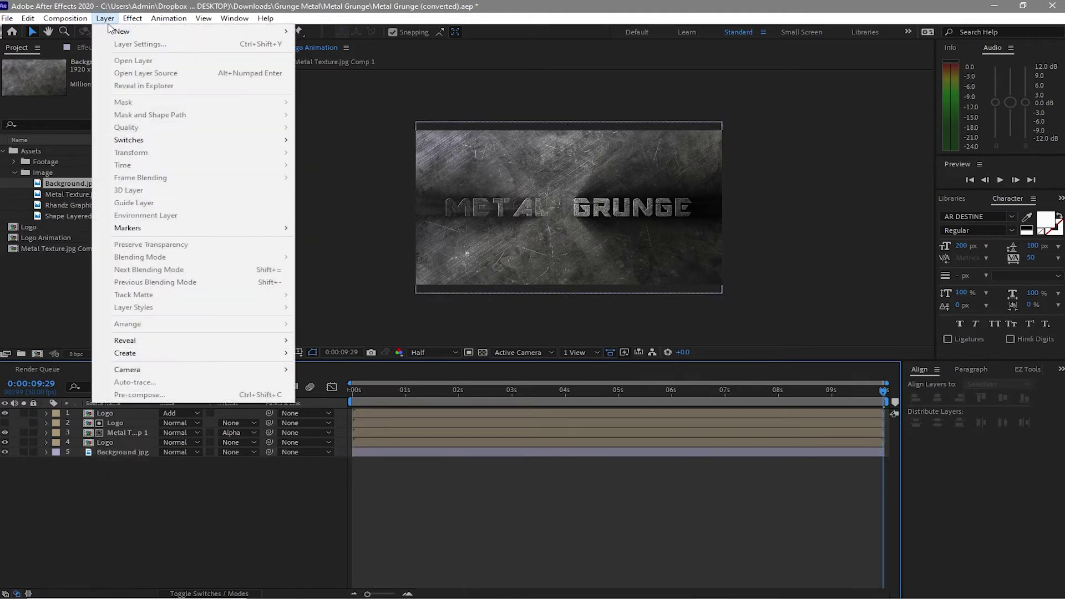
mouse_move(173, 33)
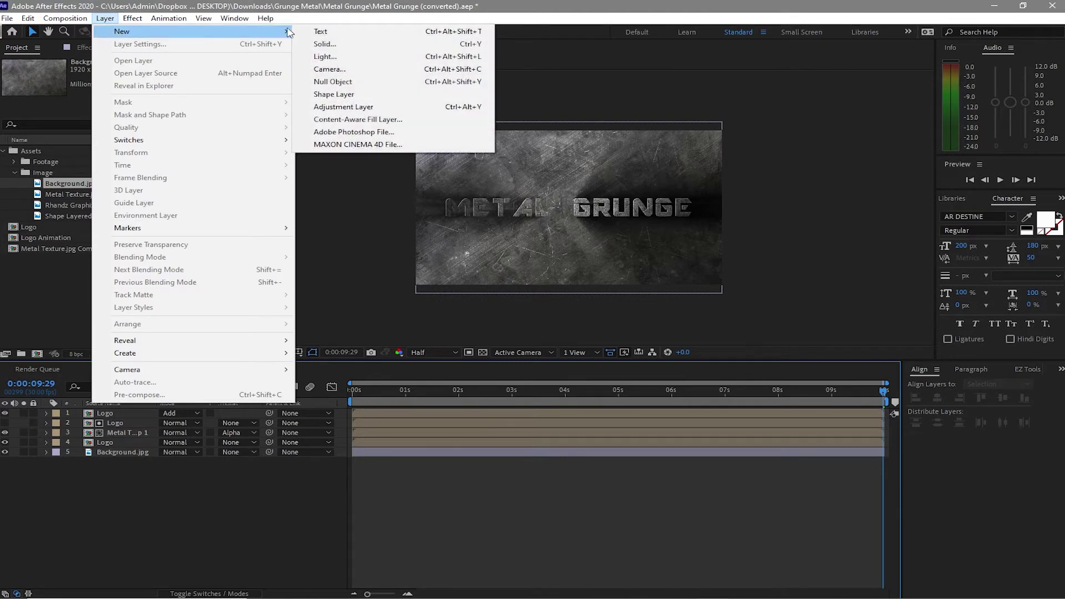
left_click(333, 81)
left_click_drag(12, 419, 69, 448)
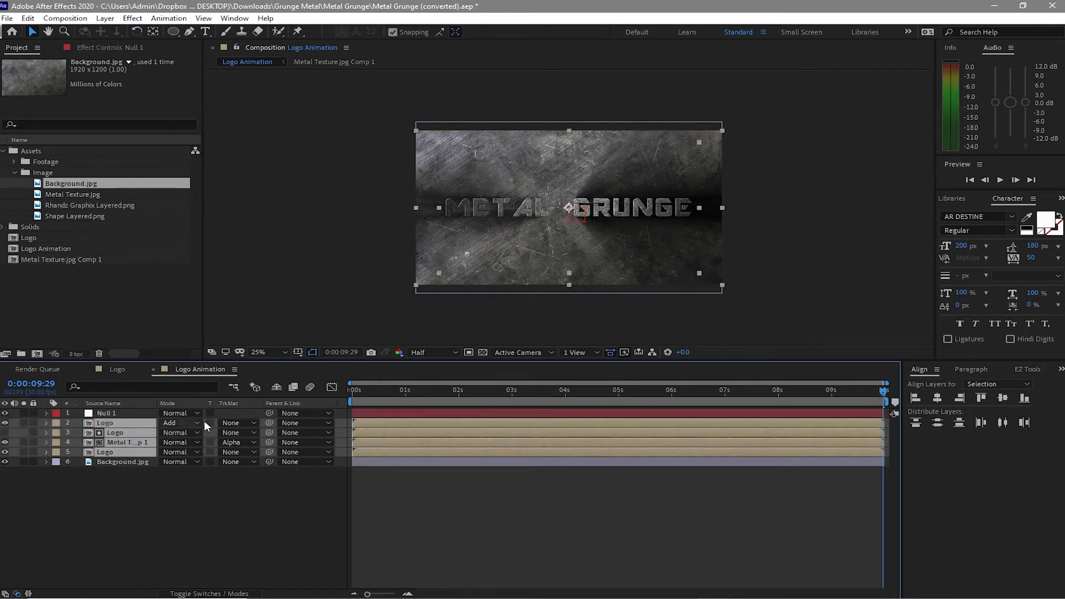
left_click_drag(269, 422, 125, 413)
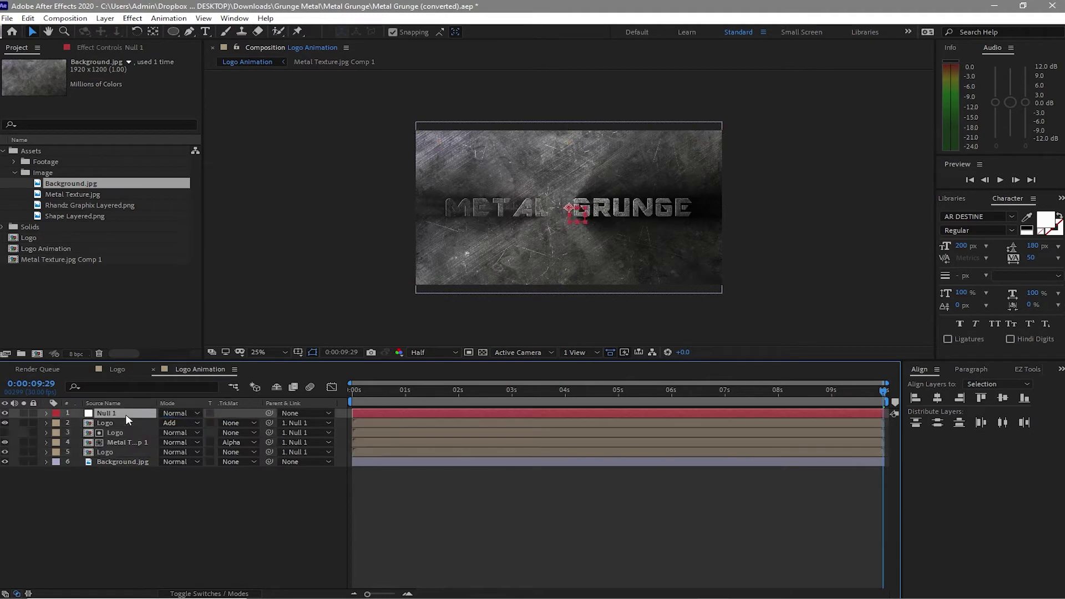
Reveal the null's Scale and Rotation and add a keyframe for each at 0:00:09:29
left_click(65, 520)
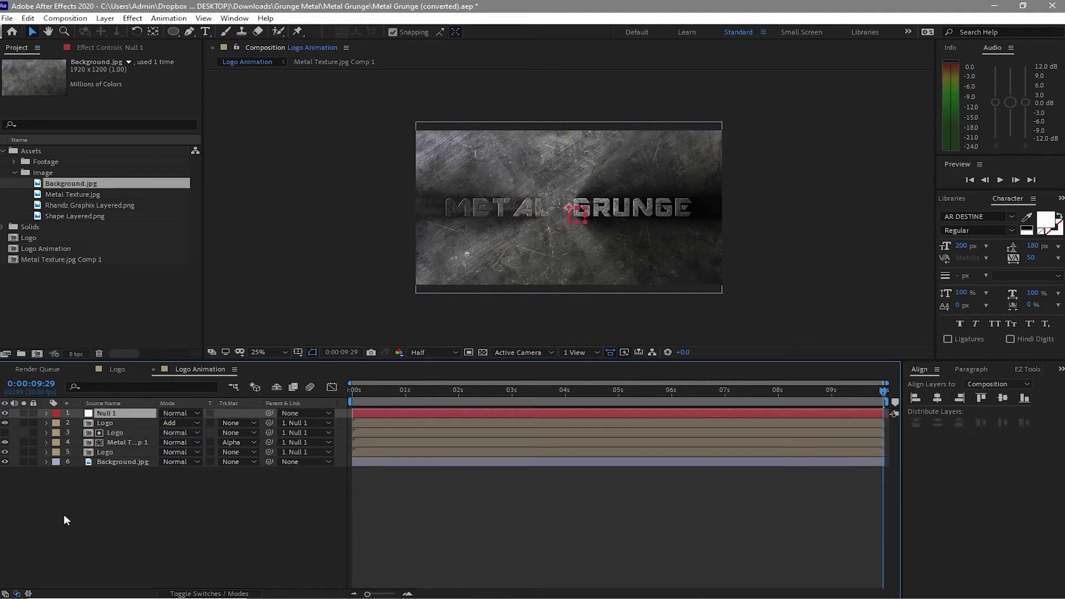
key("r")
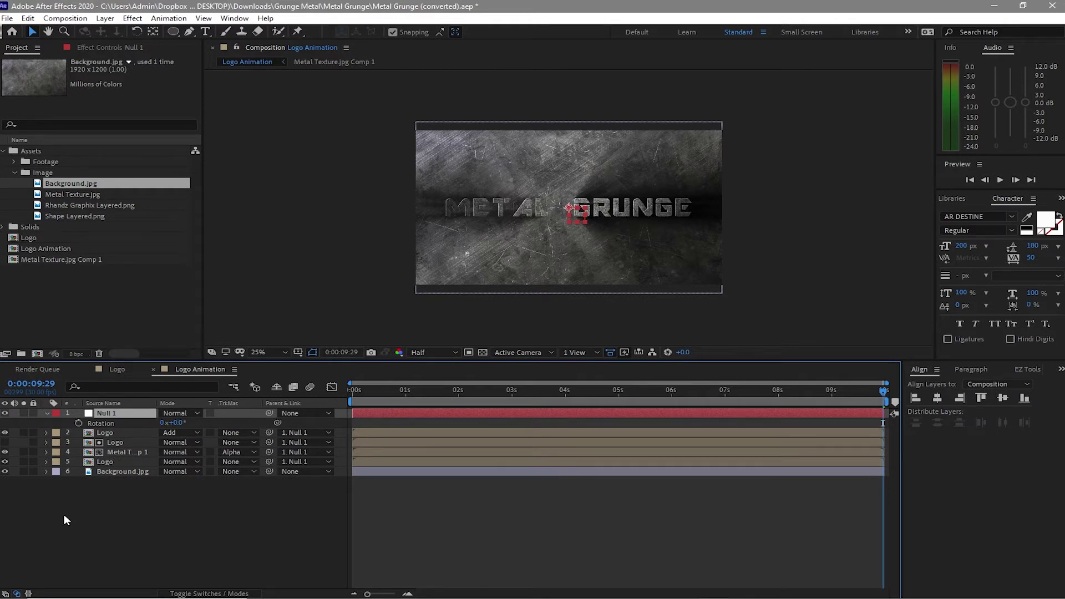
key("shift+s")
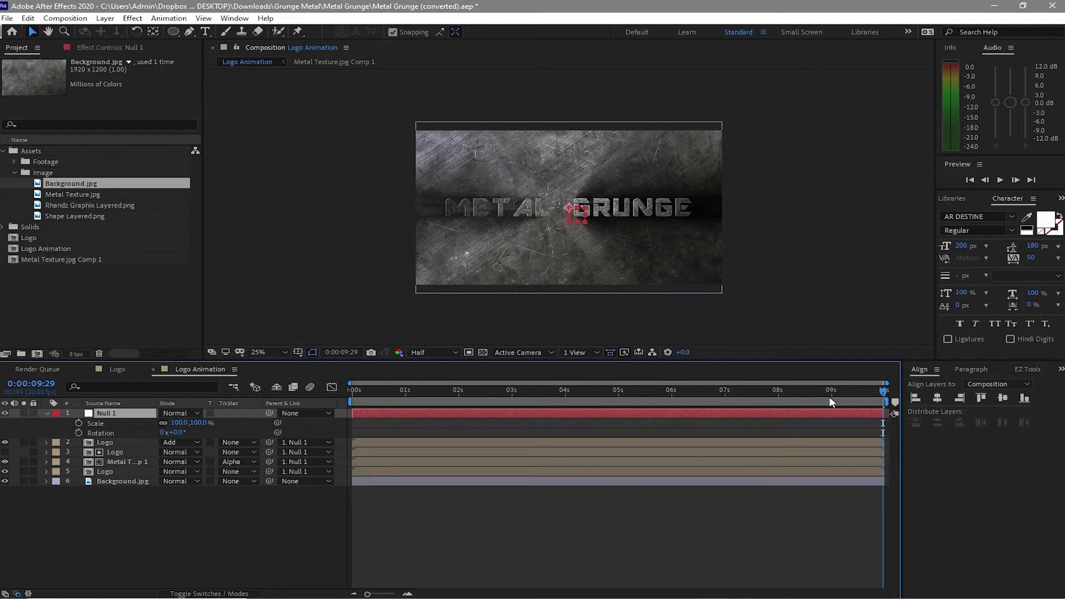
left_click(78, 423)
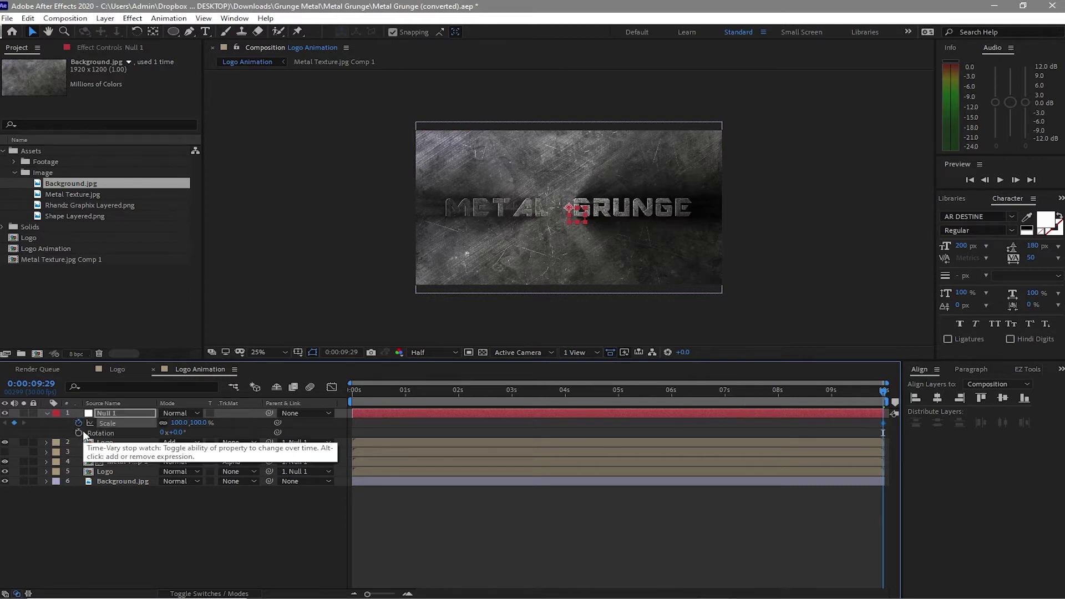
left_click(79, 433)
Keyframe the null's Rotation to -40° and Scale to 130% at the composition's start, and collapse its properties
left_click(353, 389)
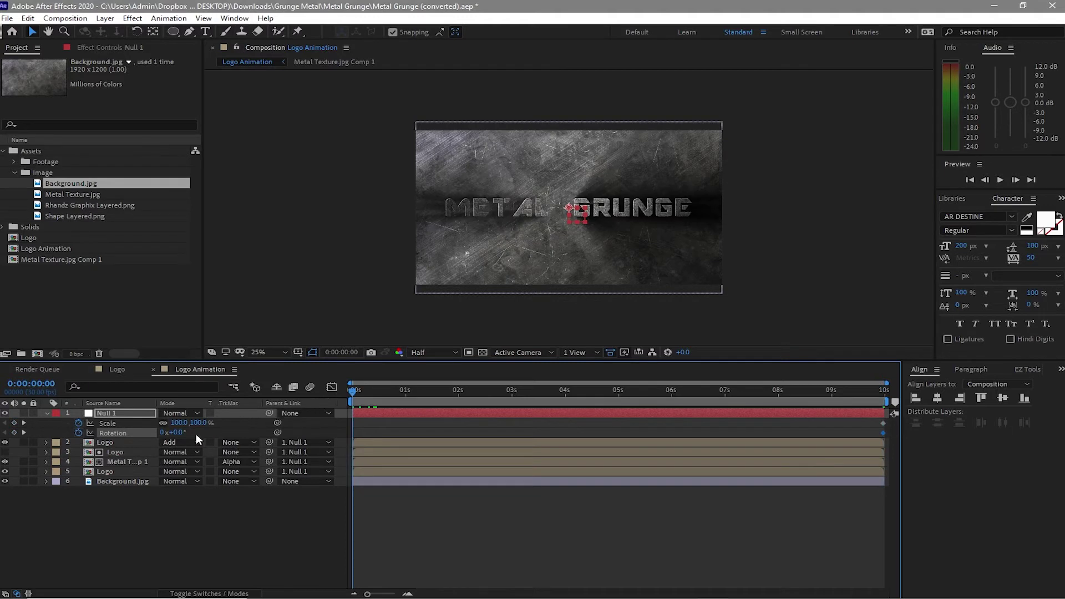
left_click(175, 432)
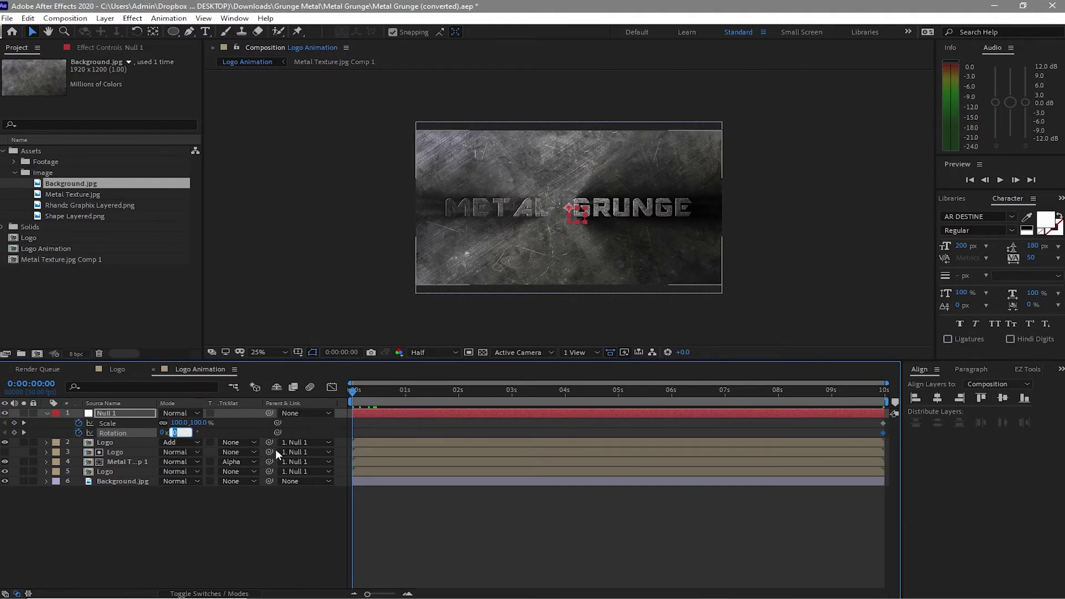
type("-4")
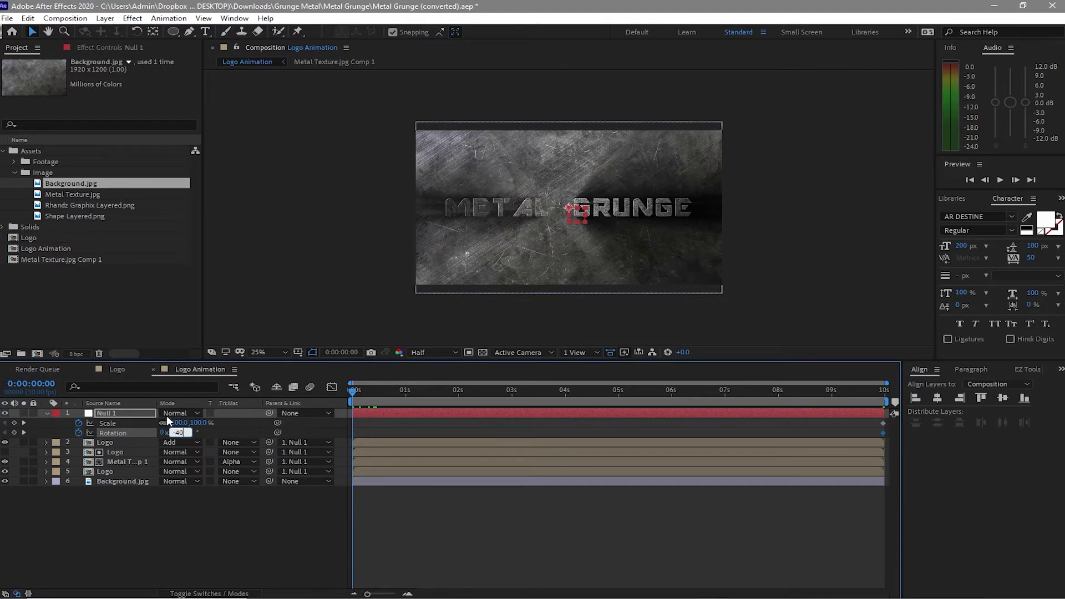
key("Tab")
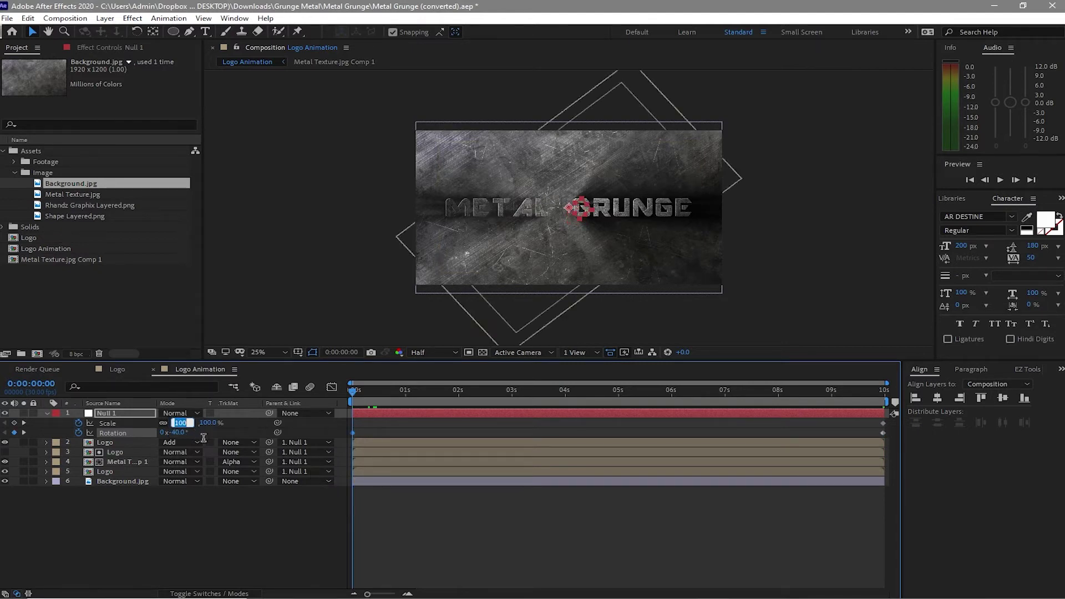
type("13")
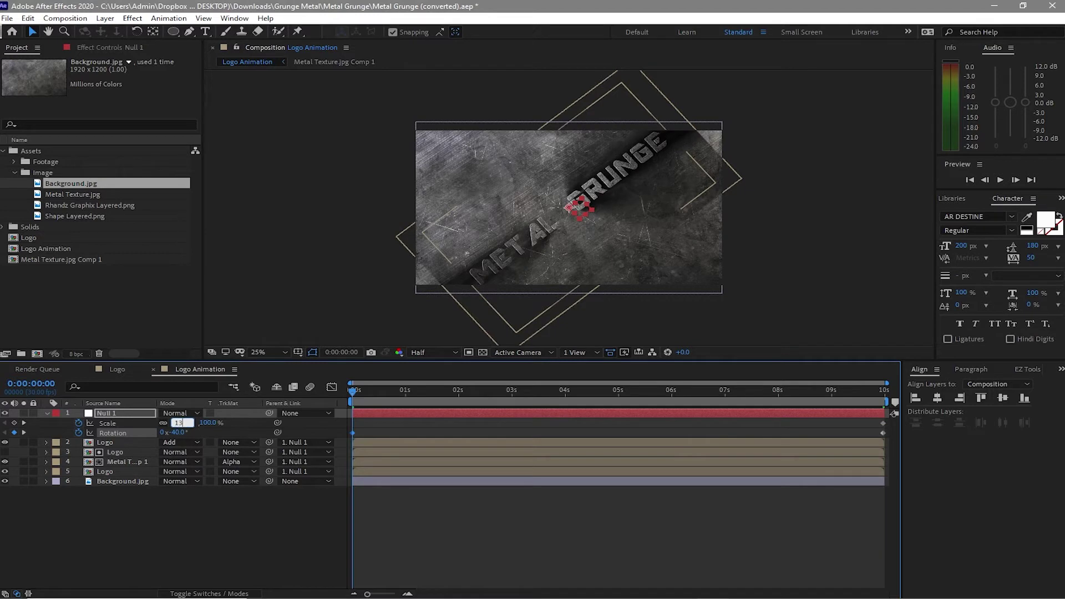
left_click(208, 548)
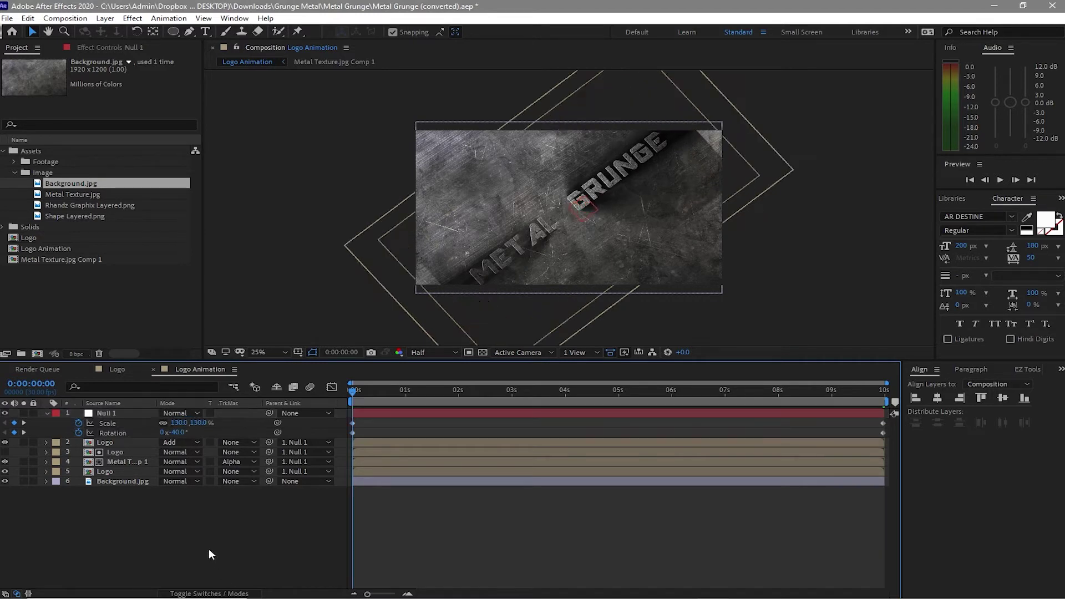
left_click(46, 413)
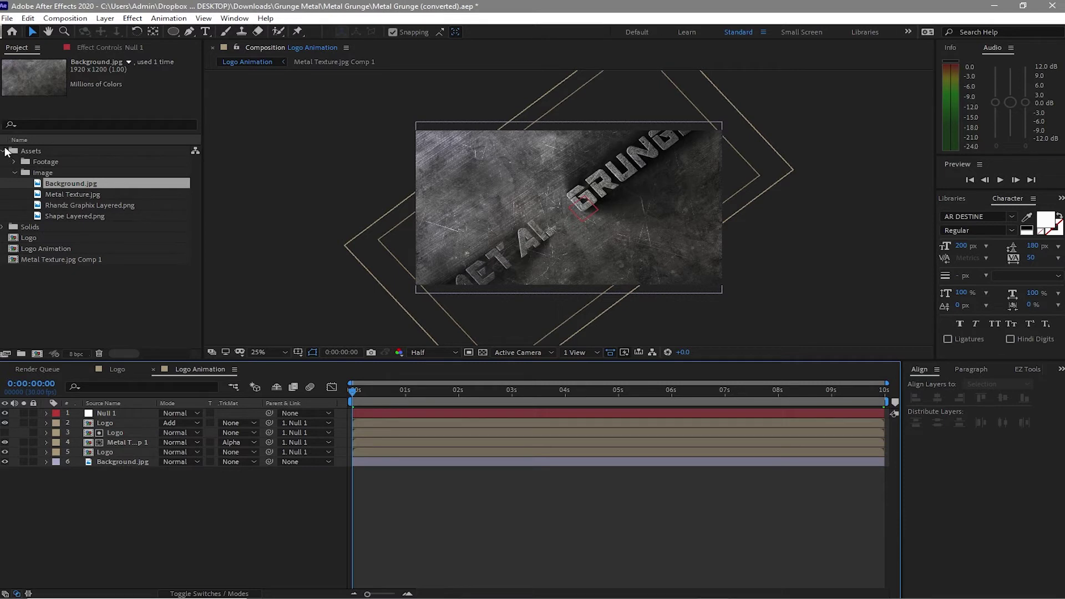
Add the dust, Particle Tunnel and Smoke clips from the Assets Footage folder to the composition as the topmost layers
left_click(17, 167)
left_click(14, 162)
left_click_drag(24, 177, 56, 415)
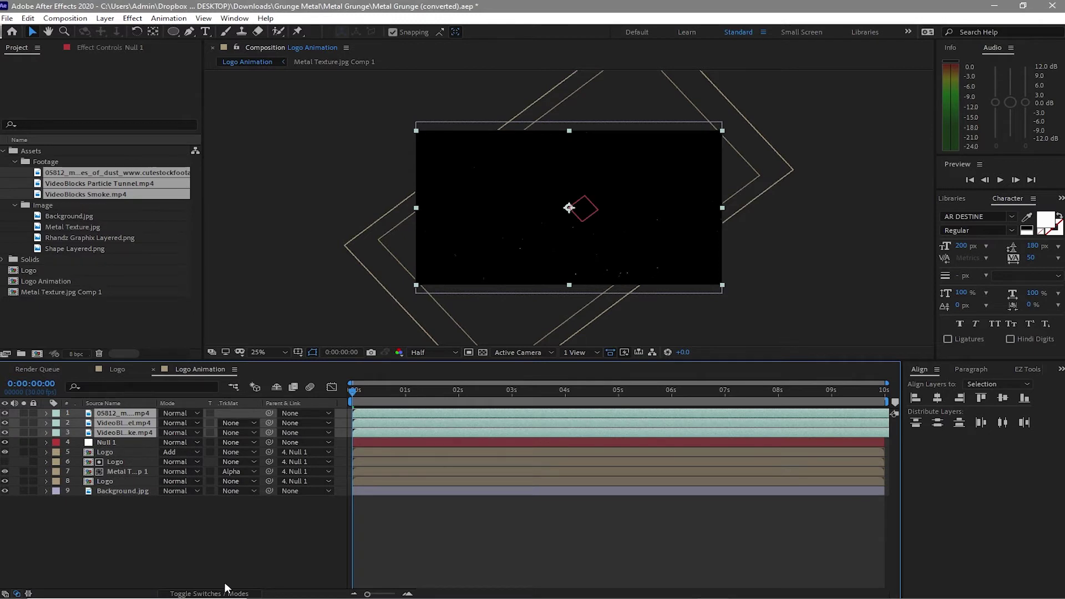
Reveal Opacity on the three footage layers, set their blending mode to Screen, and move the dust layer below the other two
key("t")
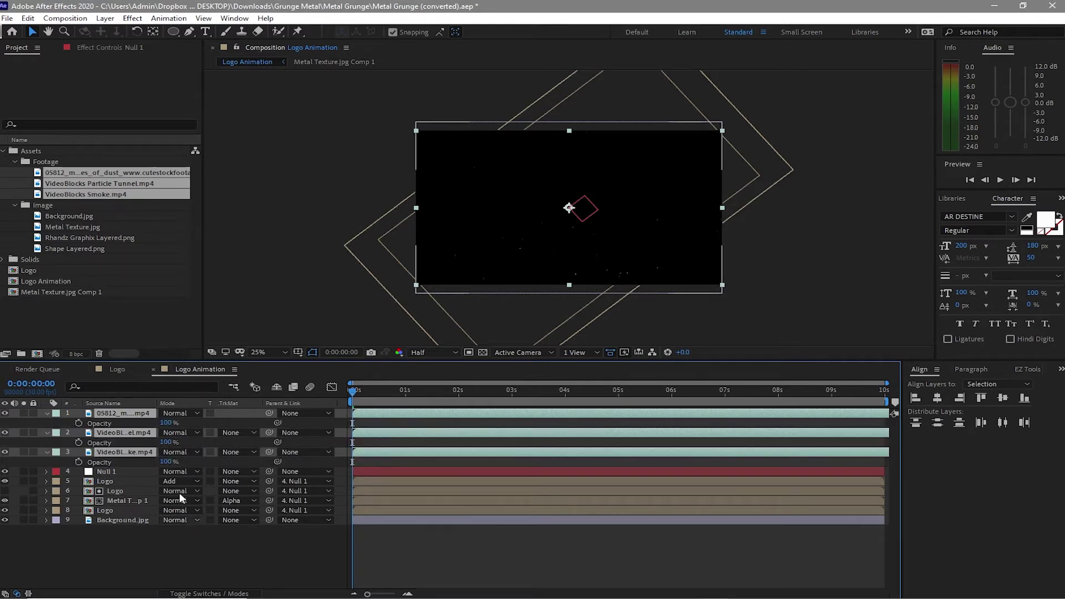
left_click(176, 414)
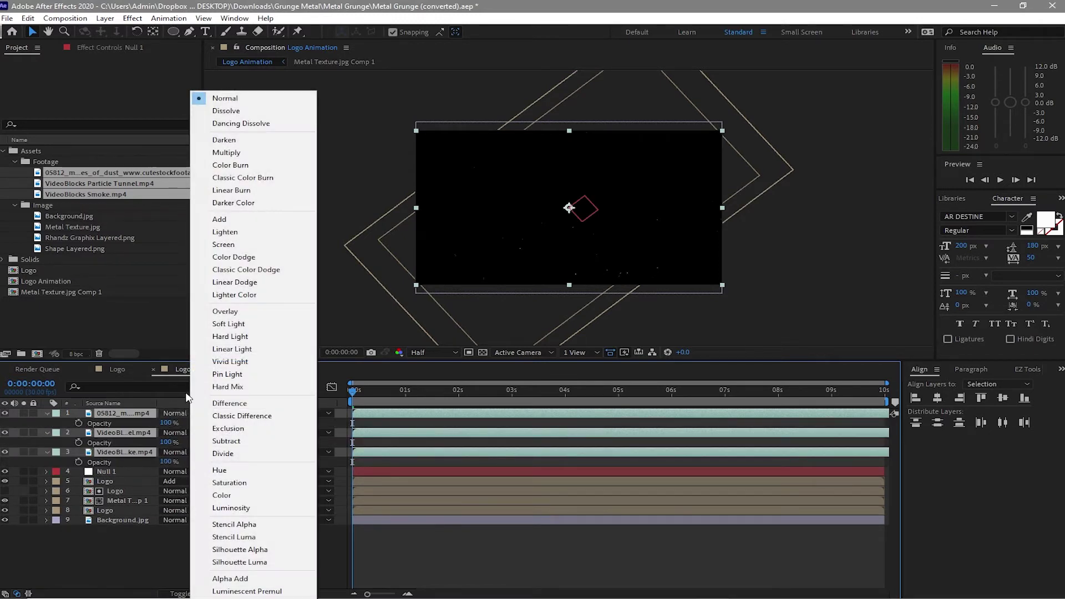
left_click(214, 246)
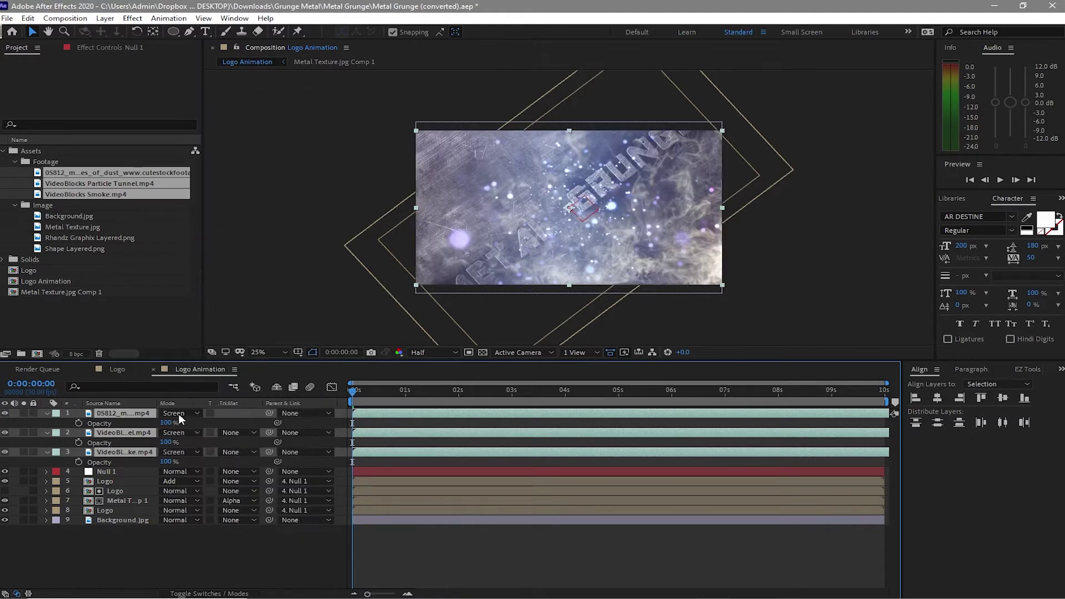
left_click_drag(124, 414, 128, 459)
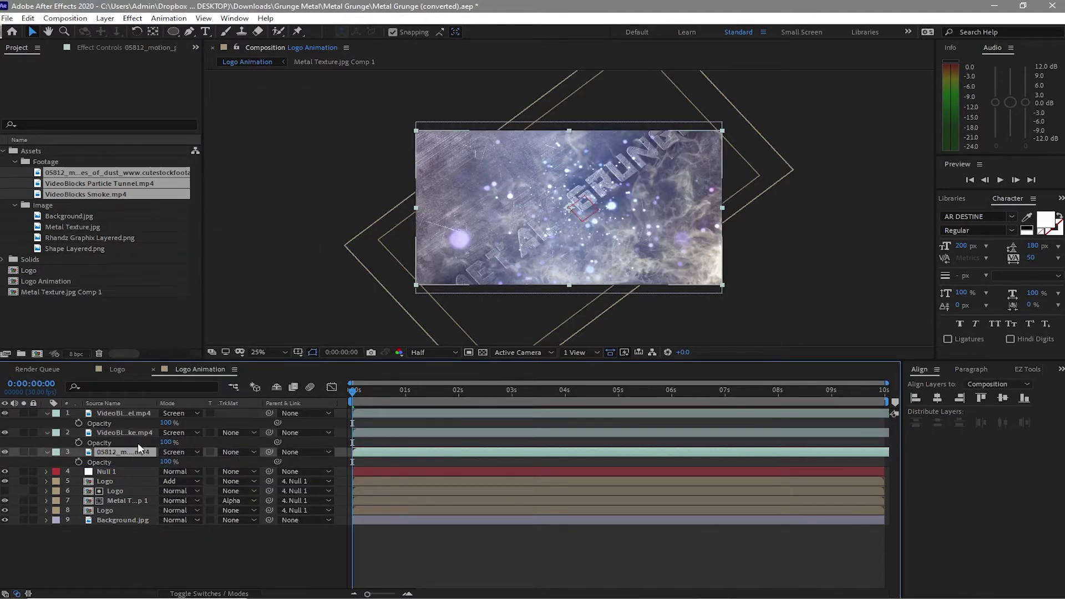
Set the Particle Tunnel layer's Opacity to 50%
left_click(165, 424)
type("40")
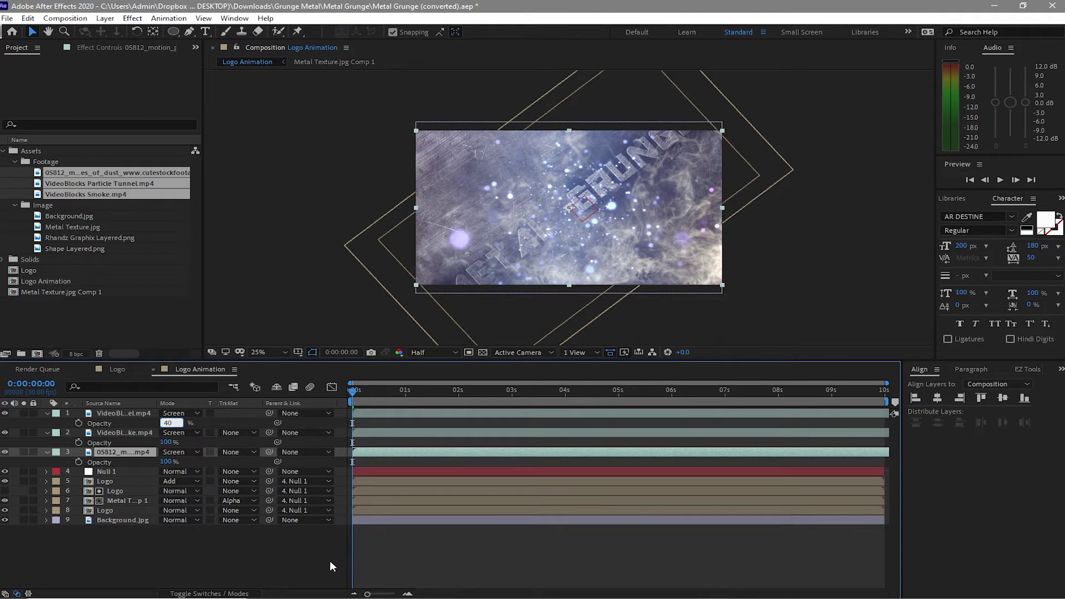
key("BackSpace")
key("BackSpace")
type("0")
left_click(134, 414)
left_click(162, 424)
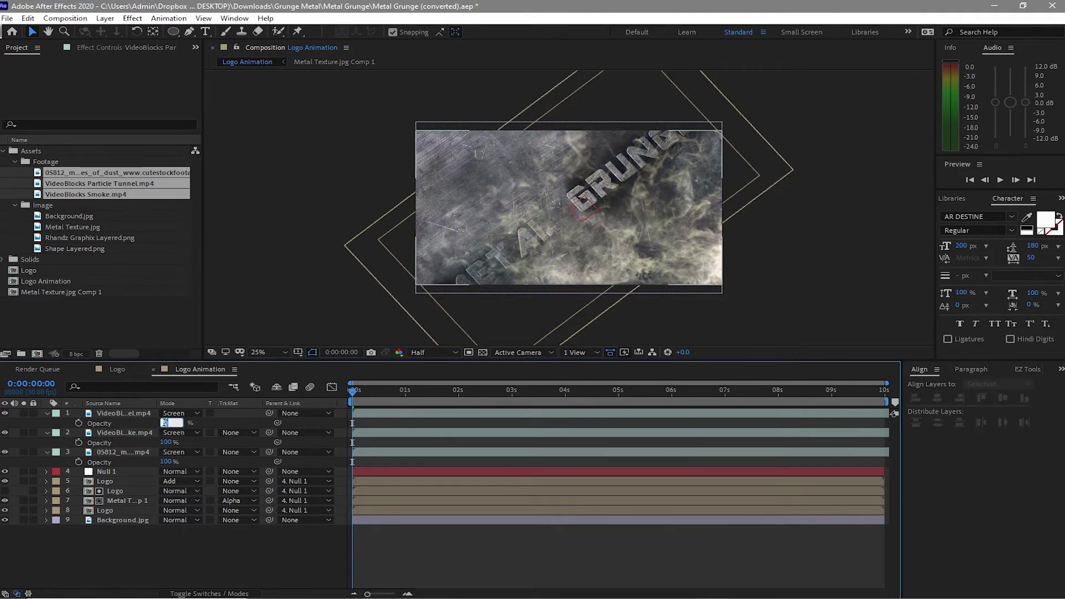
type("50")
Set the Smoke layer's Opacity to 30%
left_click(140, 435)
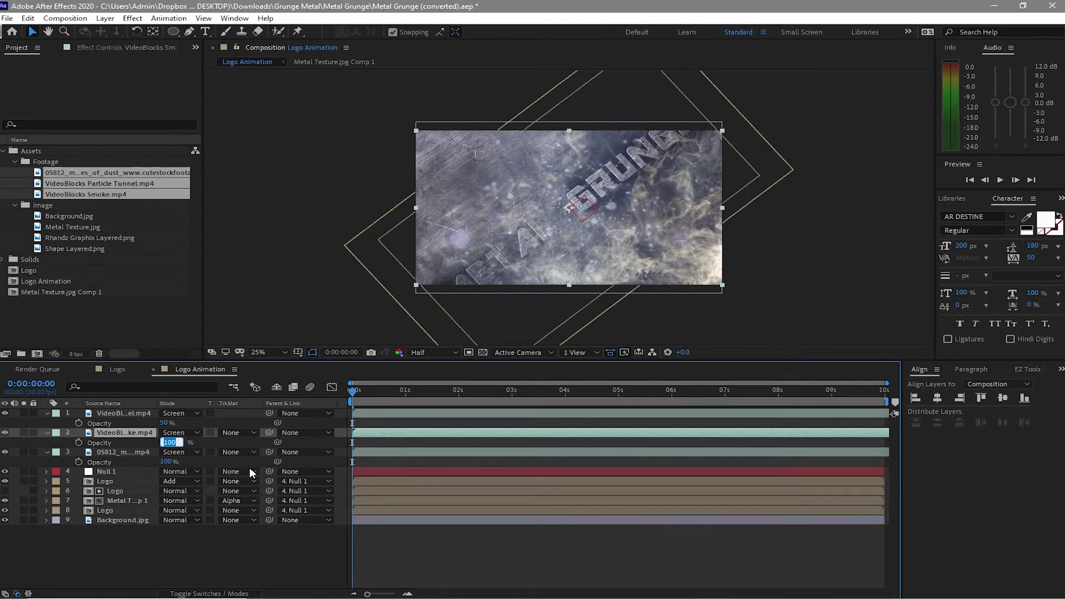
type("30")
left_click(190, 550)
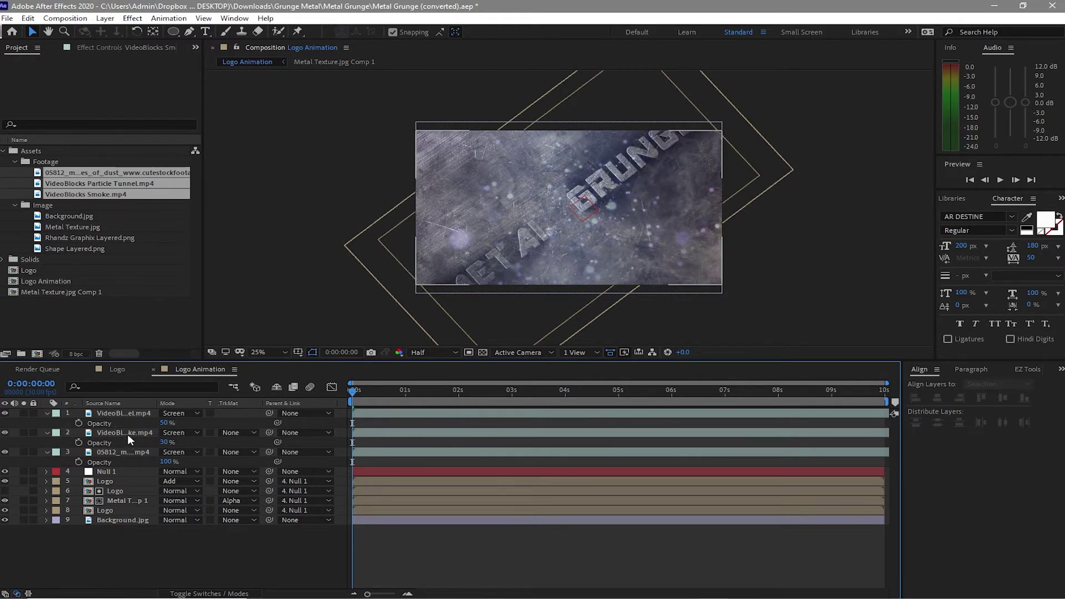
Go to 0:00:09:29 and draw an elliptical mask on the Smoke layer around the METAL GRUNGE text
left_click(128, 434)
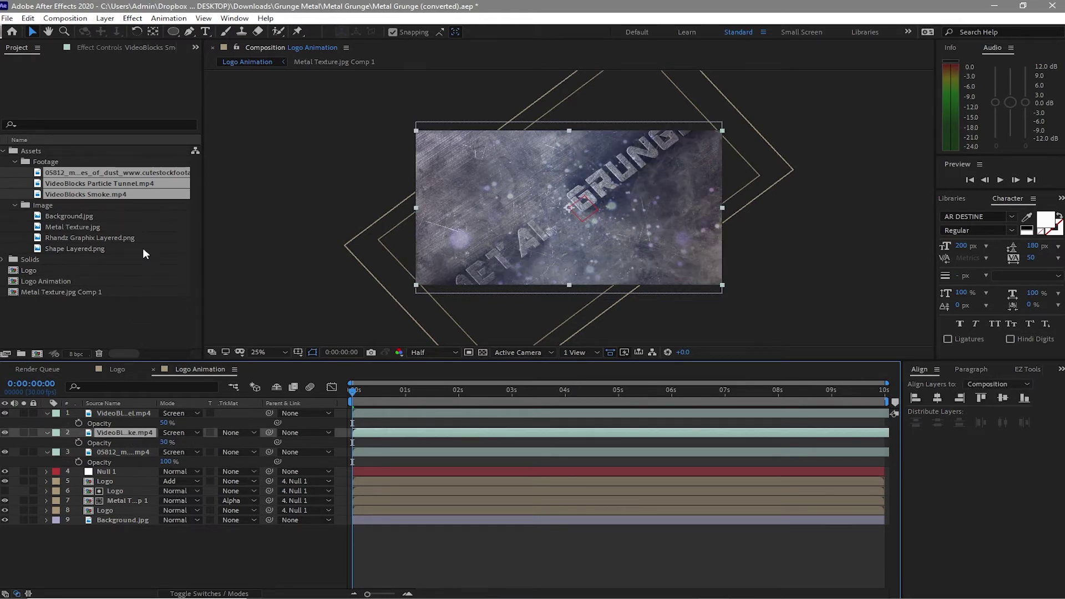
left_click(174, 31)
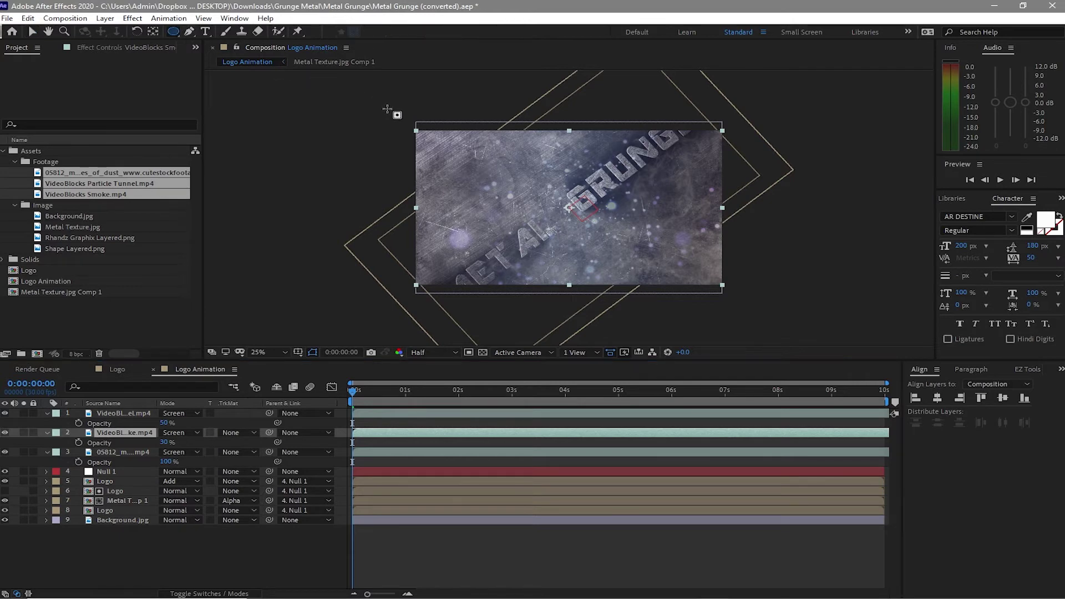
left_click(411, 390)
left_click_drag(449, 381, 907, 368)
left_click_drag(436, 182, 702, 235)
key("v")
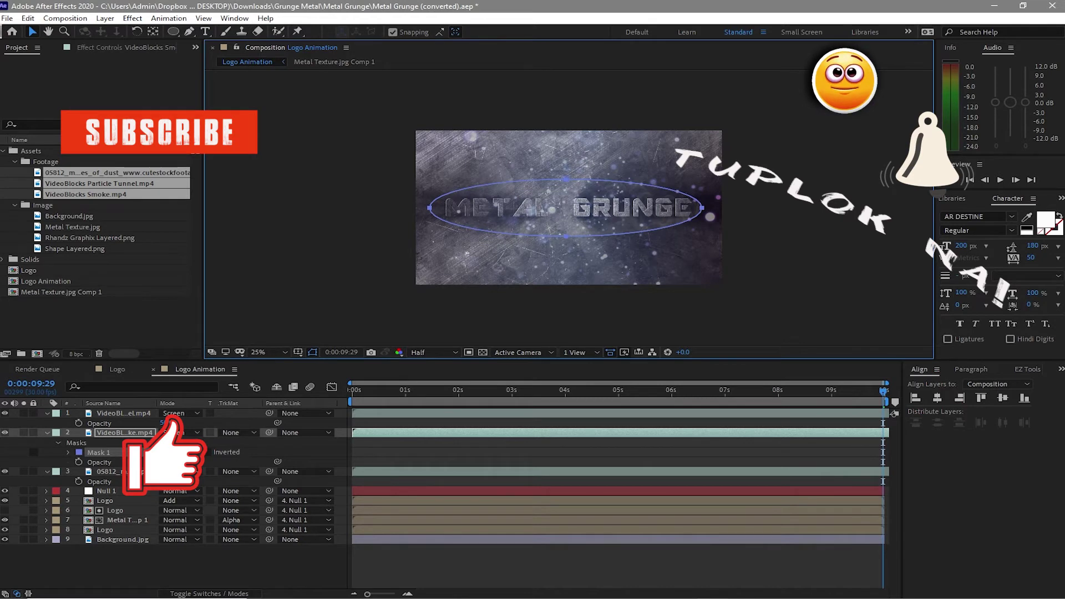
Set the Smoke layer's mask mode to Subtract and its Mask Feather to 375 pixels
left_click(179, 452)
left_click(195, 489)
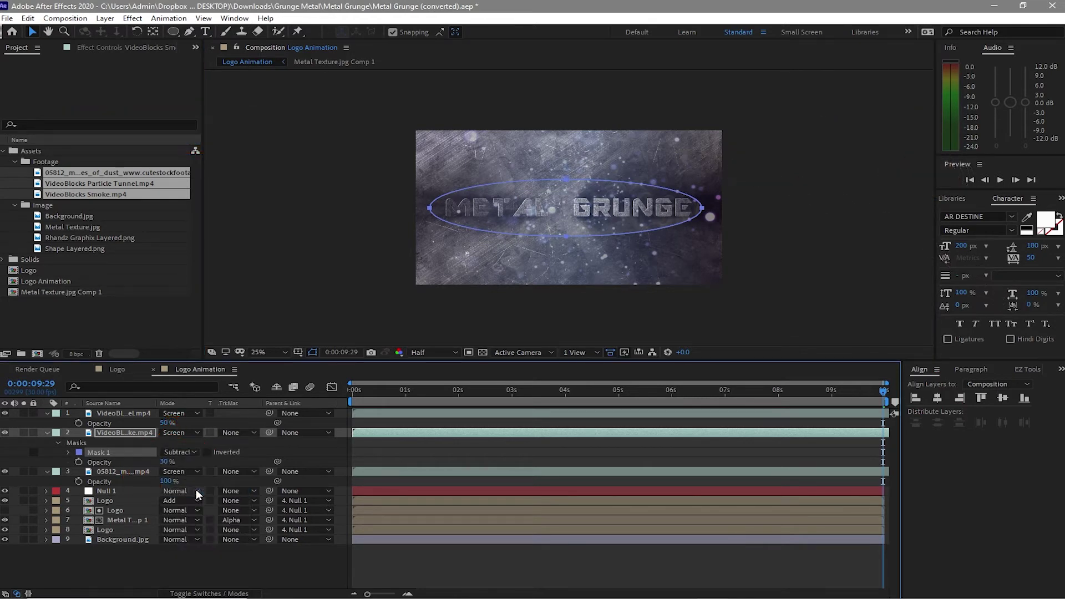
left_click(68, 453)
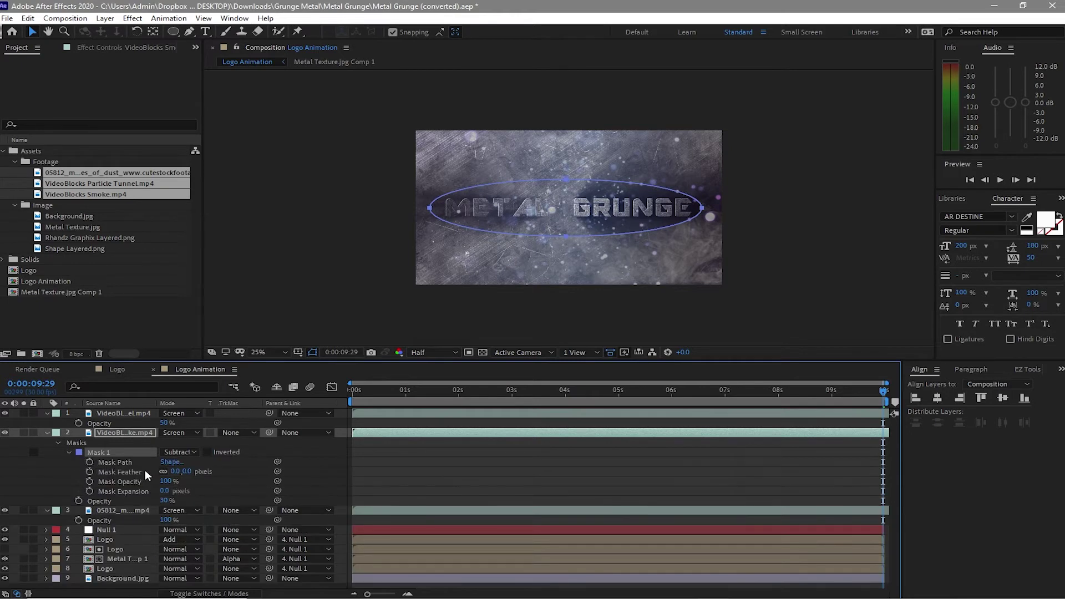
left_click(176, 472)
type("375")
key("Return")
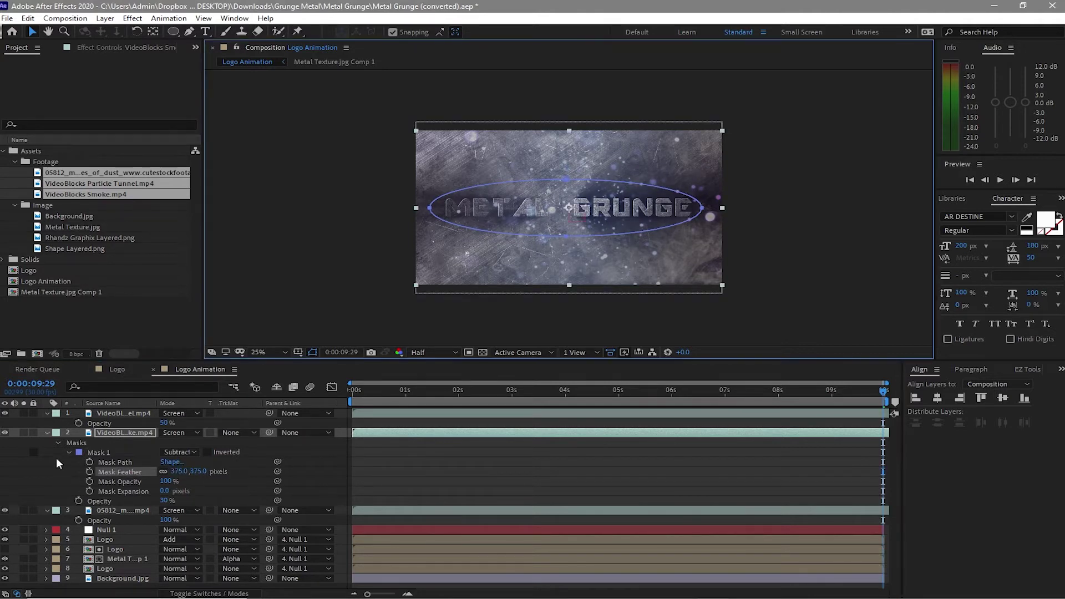
Collapse the mask and Opacity properties of the three footage layers and deselect everything
left_click(67, 452)
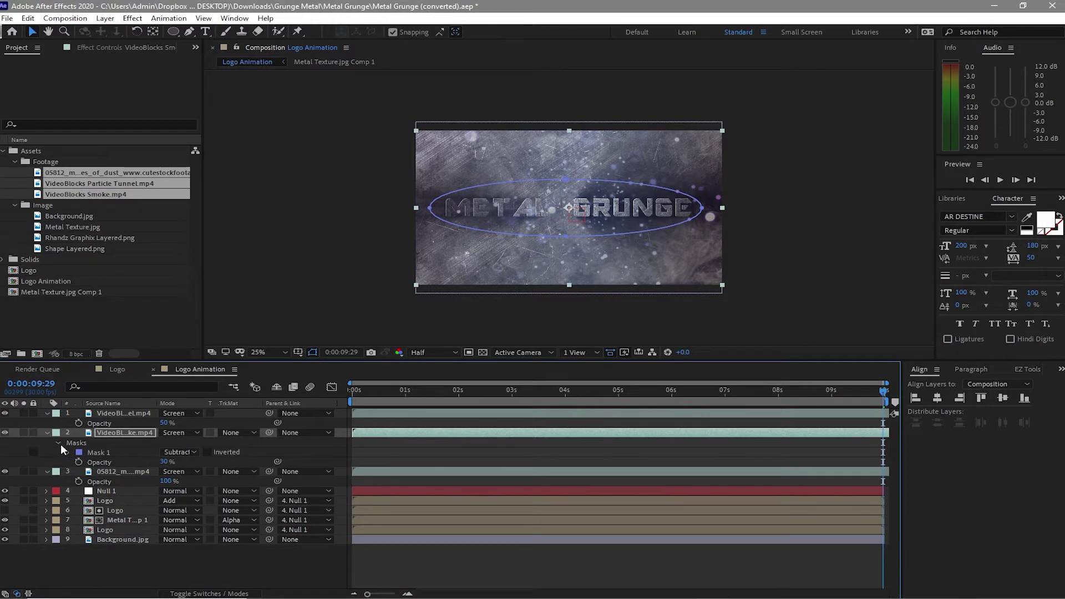
left_click(60, 444)
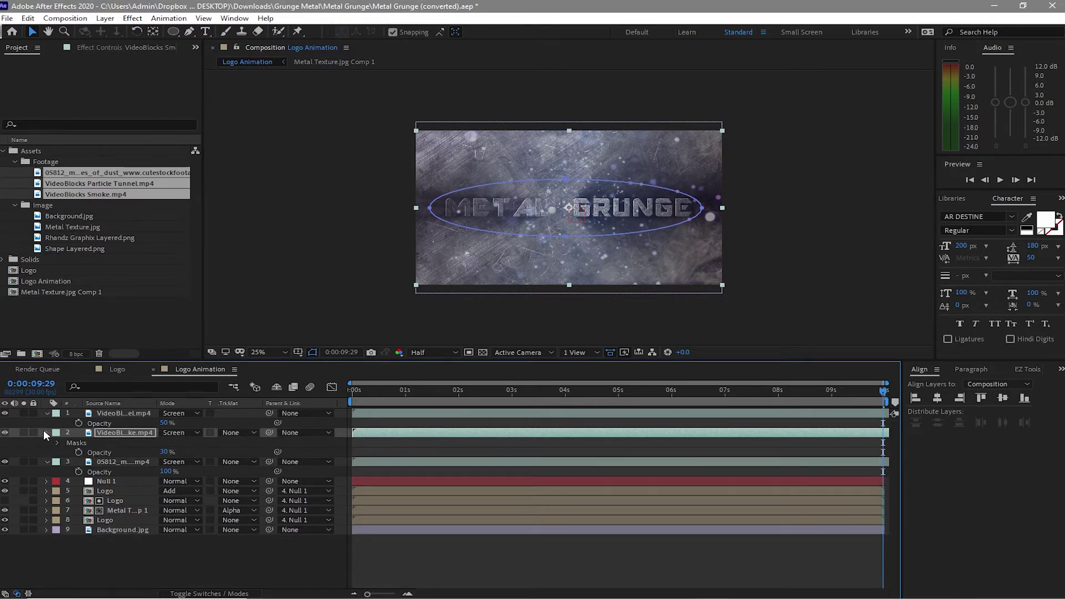
left_click(45, 433)
left_click(45, 414)
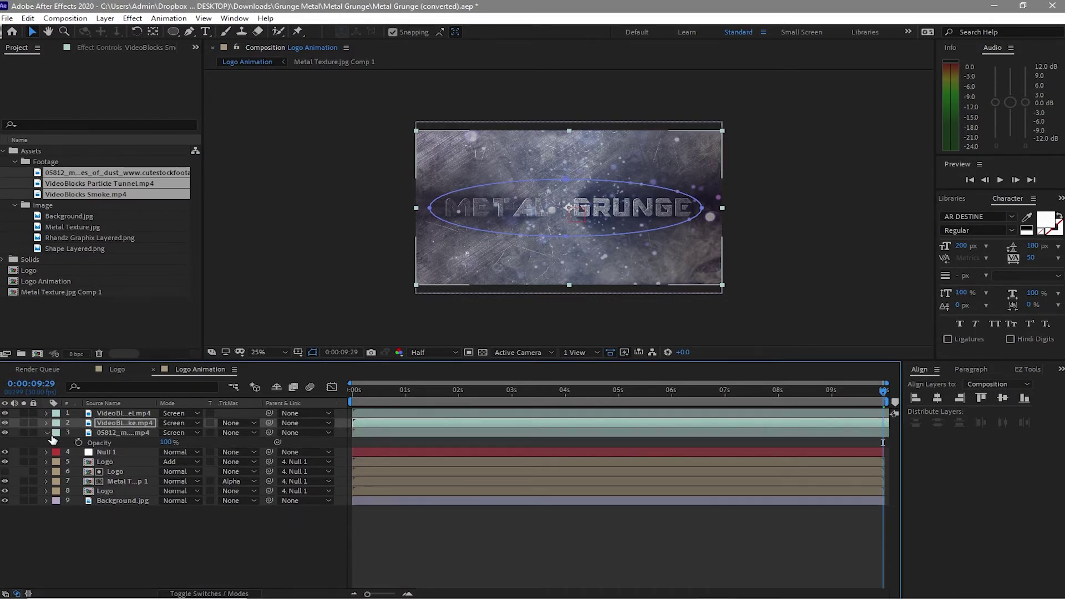
left_click(47, 433)
key("F2")
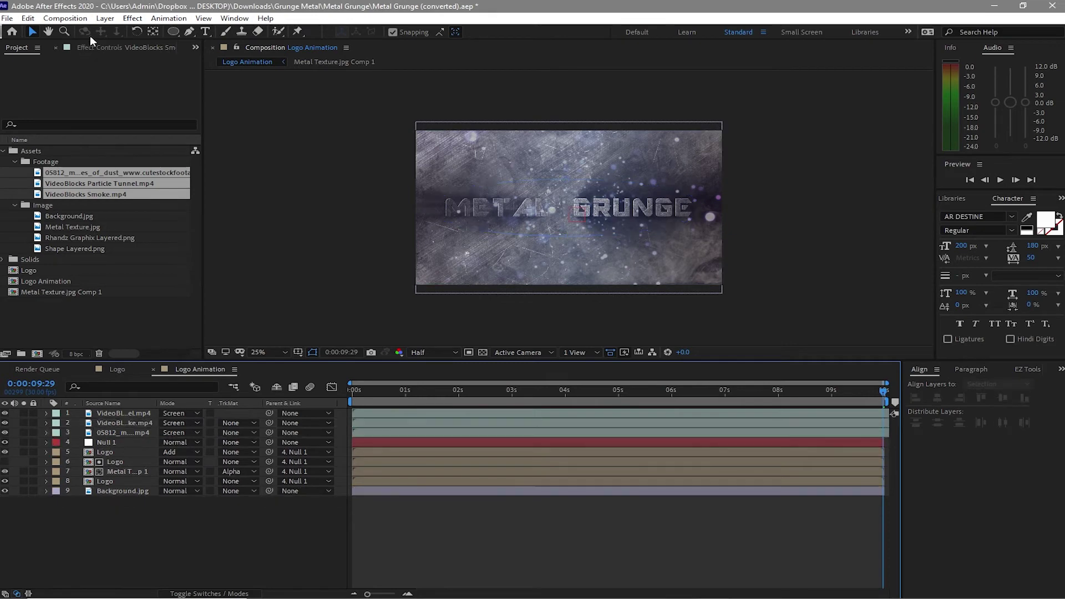
Create a new adjustment layer above all the other layers
left_click(105, 18)
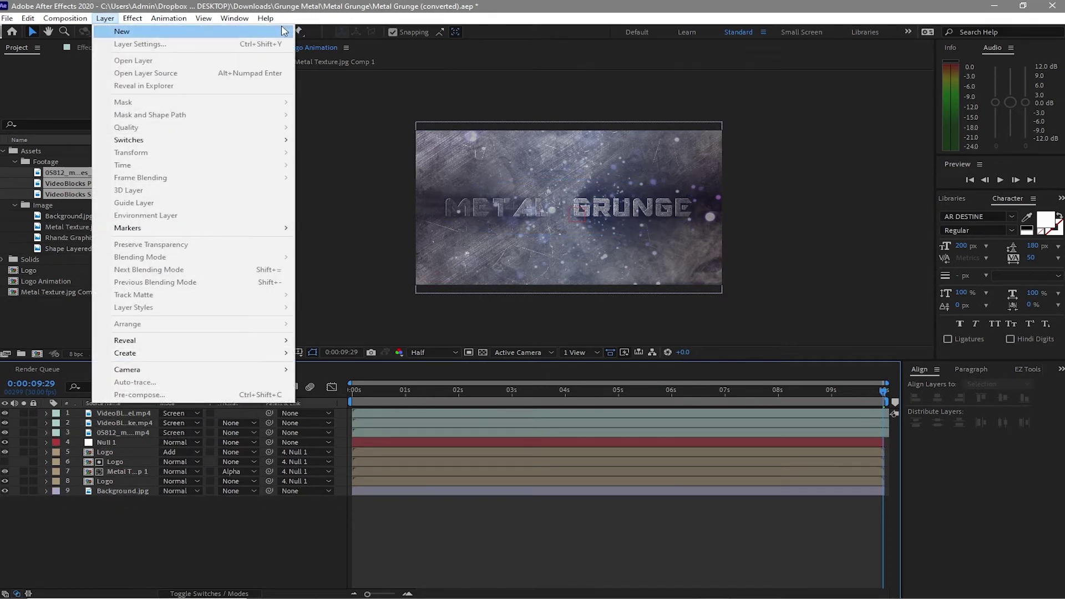
mouse_move(288, 32)
left_click(348, 107)
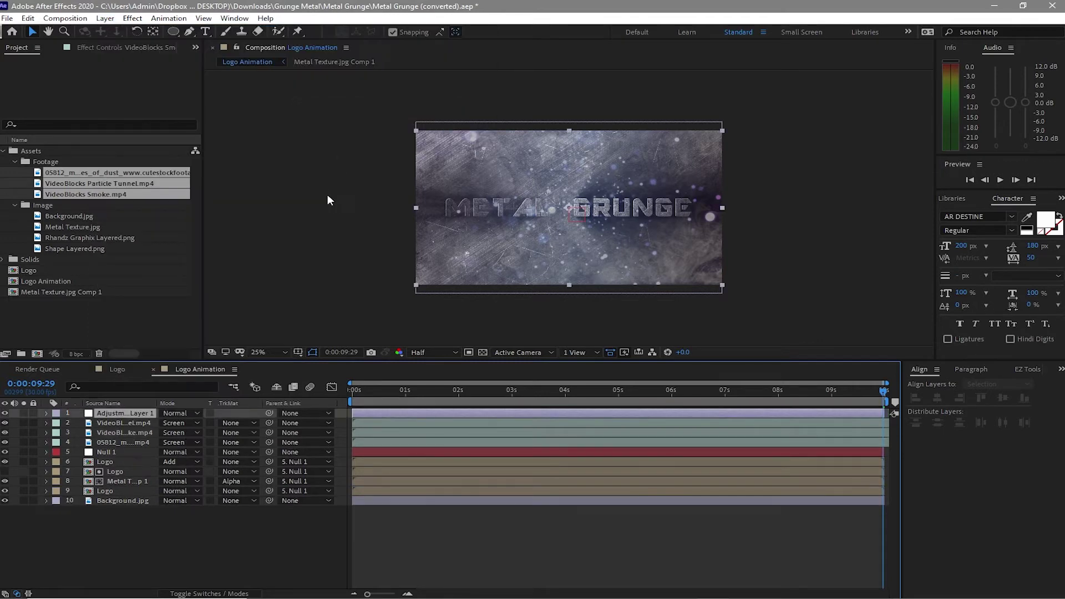
Apply the Hue/Saturation and Curves color correction effects to the adjustment layer
left_click(132, 18)
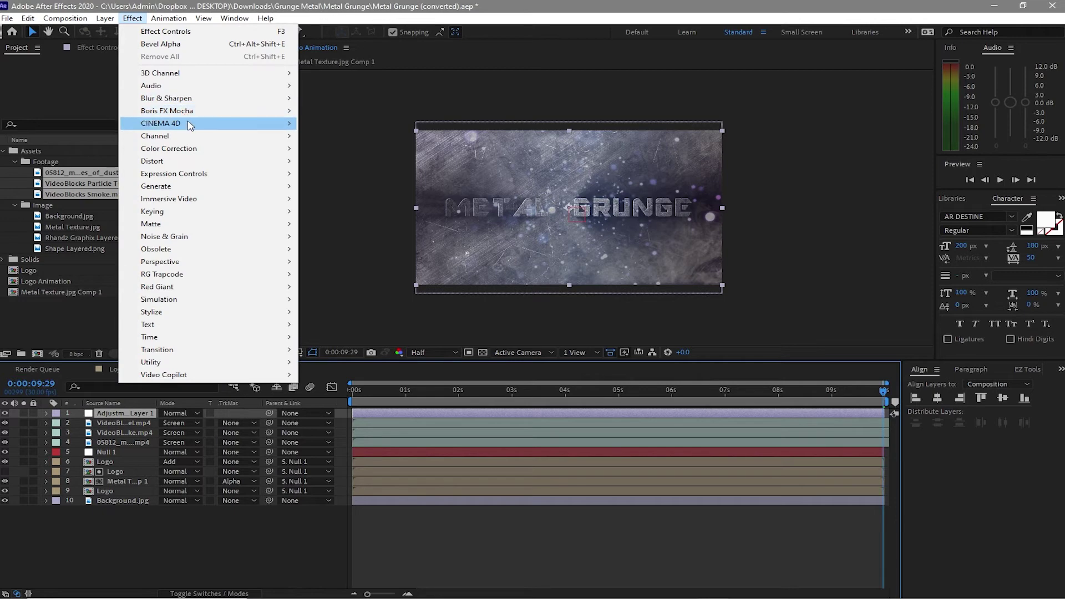
mouse_move(240, 153)
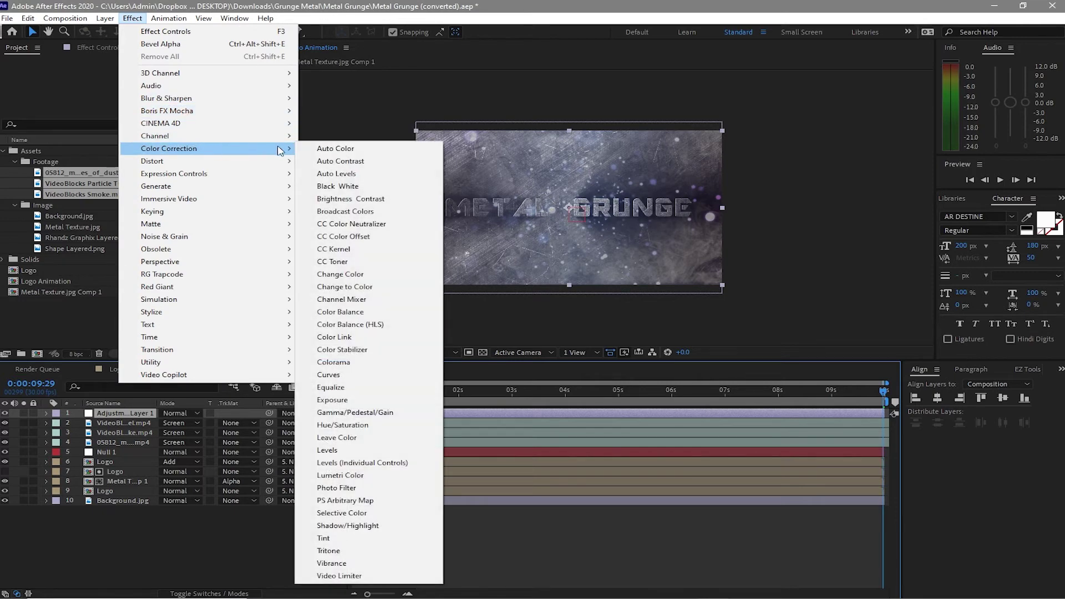
left_click(380, 426)
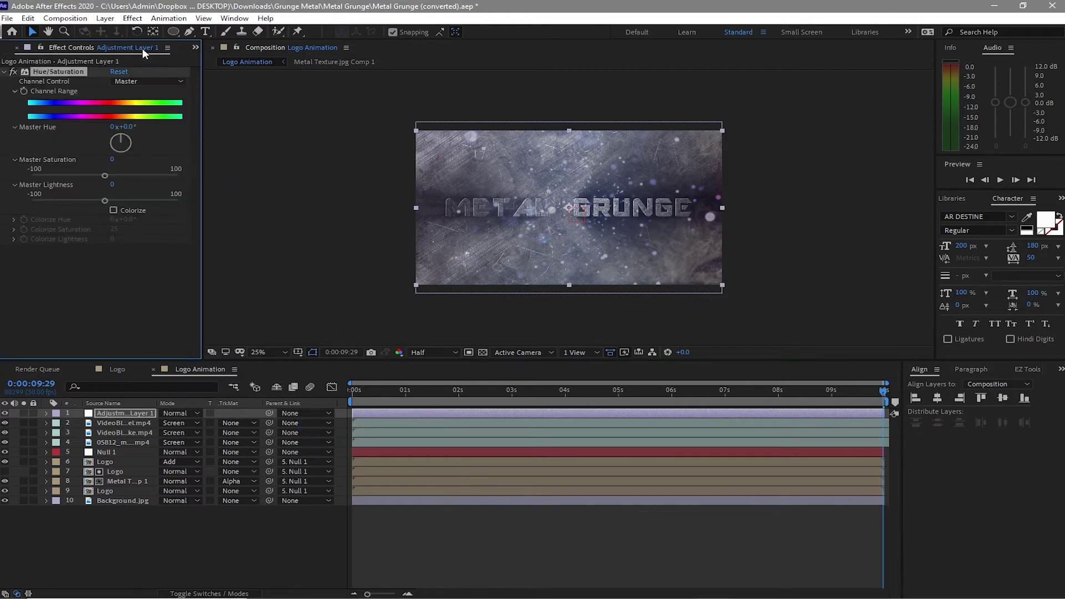
left_click(133, 19)
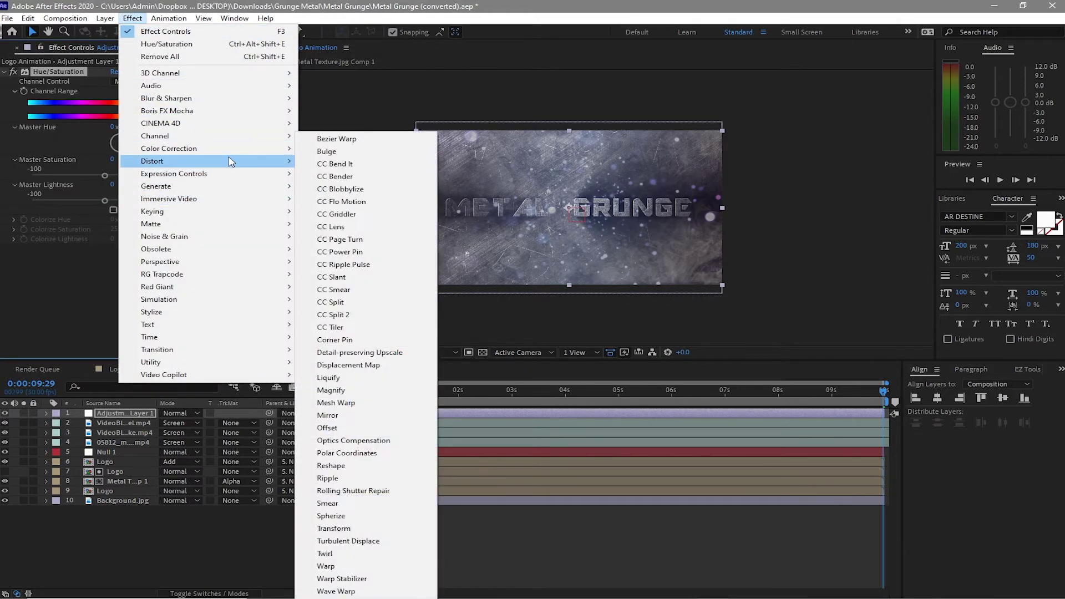
mouse_move(261, 150)
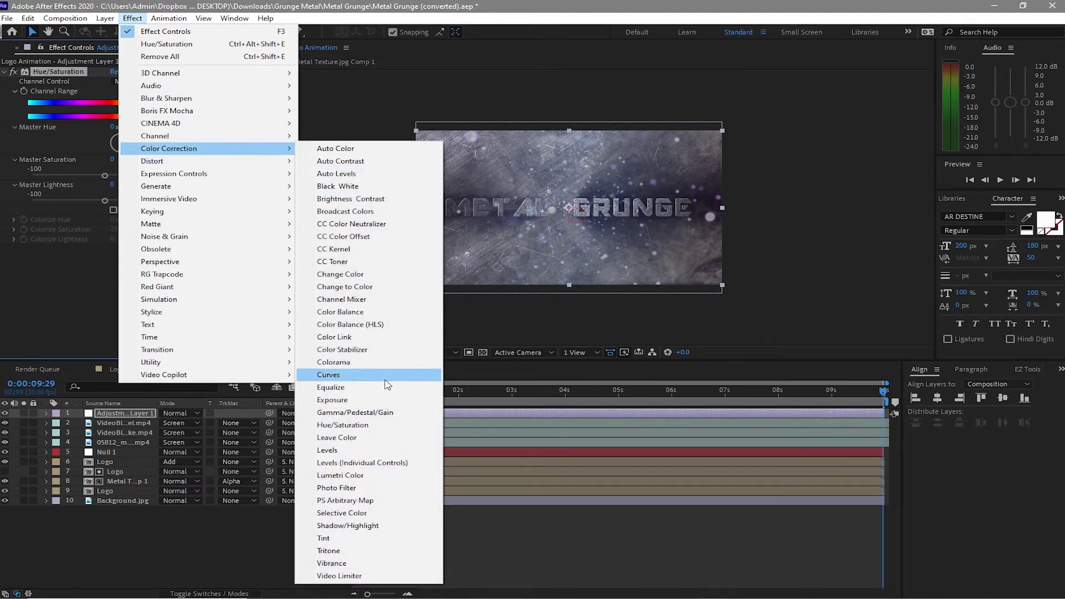
left_click(330, 375)
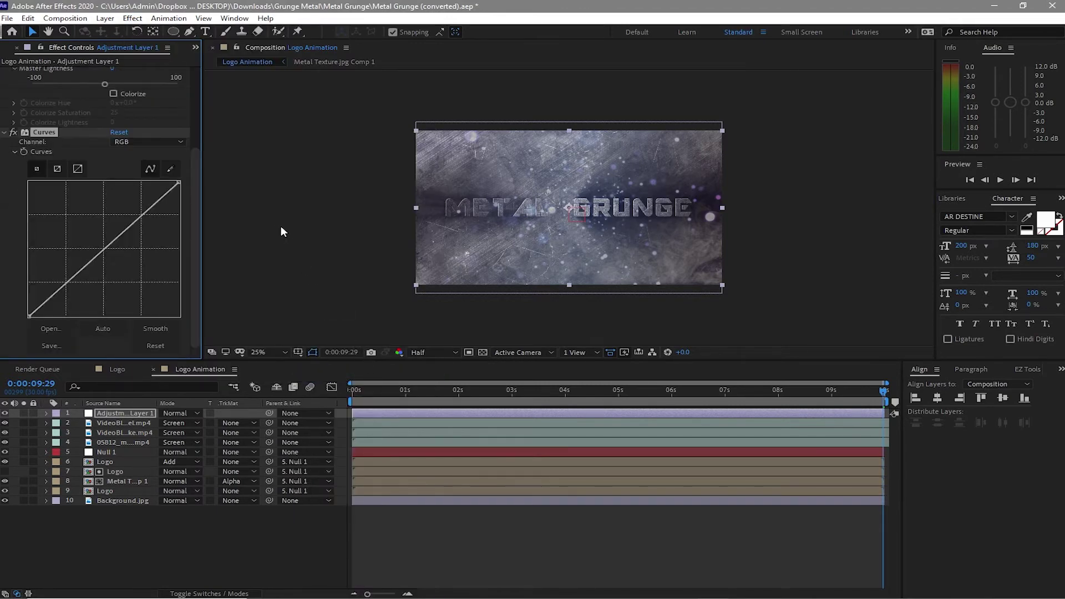
Set the Hue/Saturation effect's Master Saturation to -100
scroll(184, 98, "up", 4)
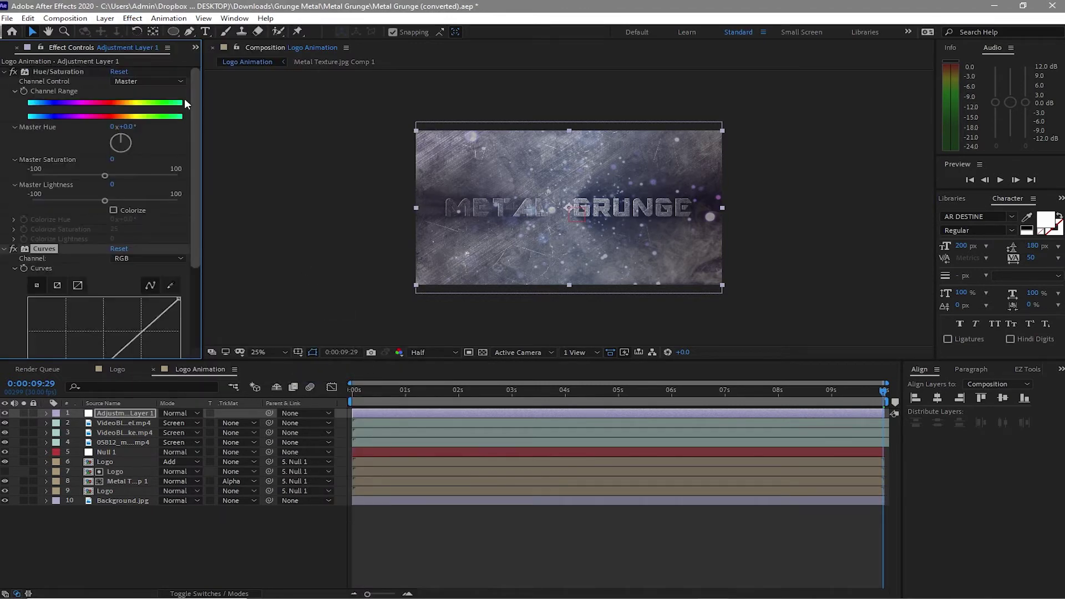
left_click(111, 161)
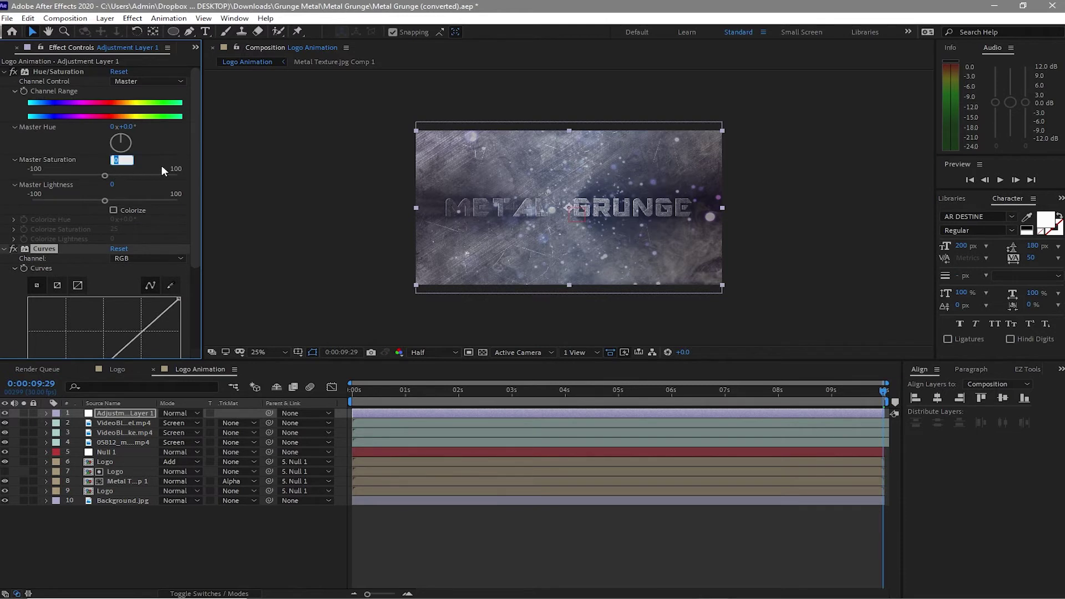
type("-100")
Darken the midtones on the RGB curve and lift its shadows slightly with a second point
left_click_drag(194, 198, 210, 274)
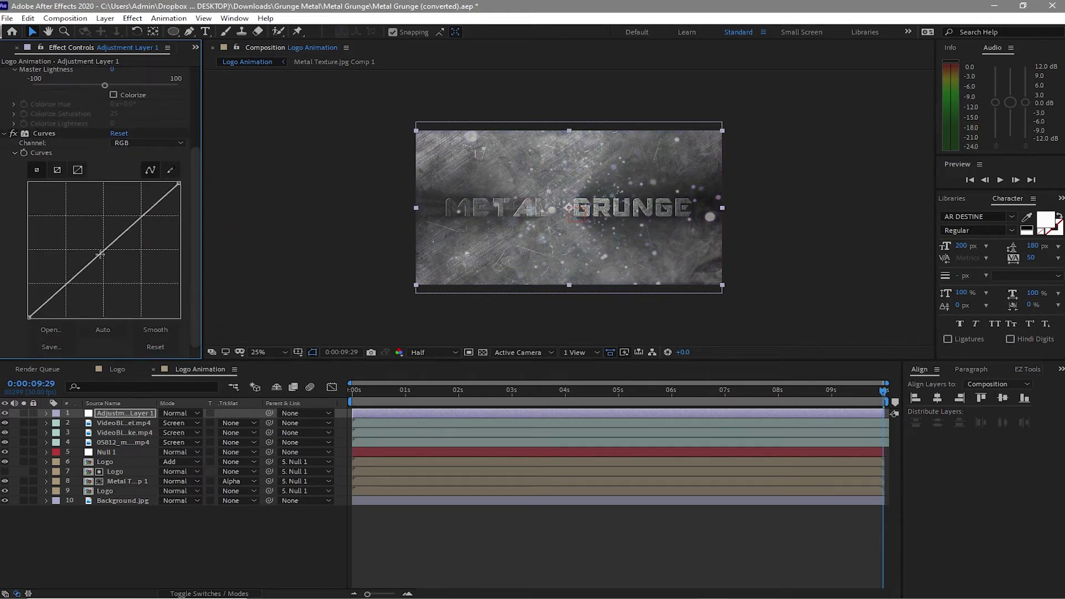
left_click_drag(102, 254, 119, 256)
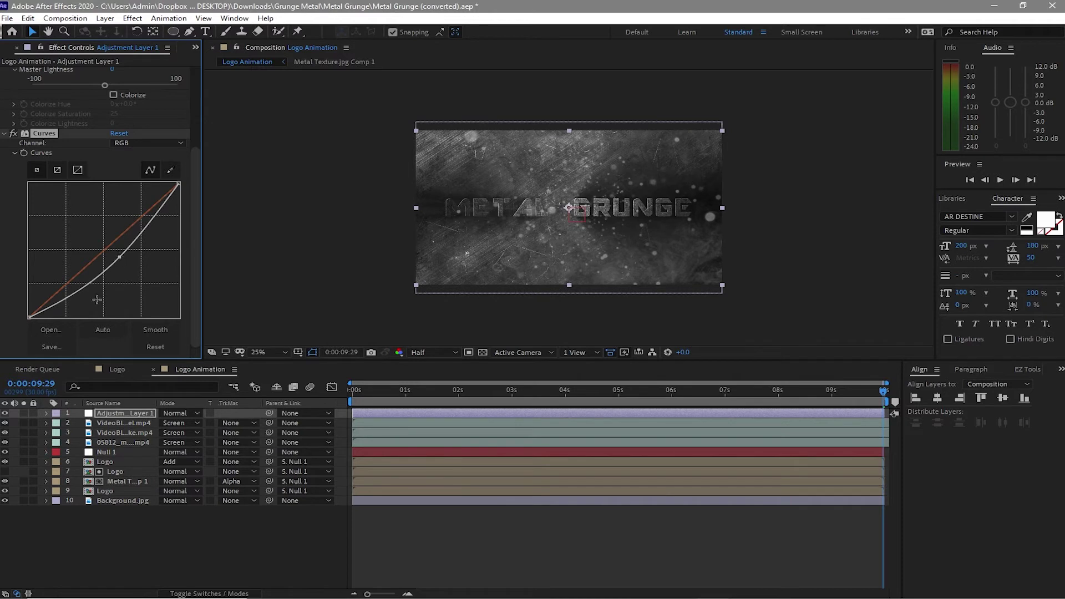
left_click_drag(69, 299, 66, 291)
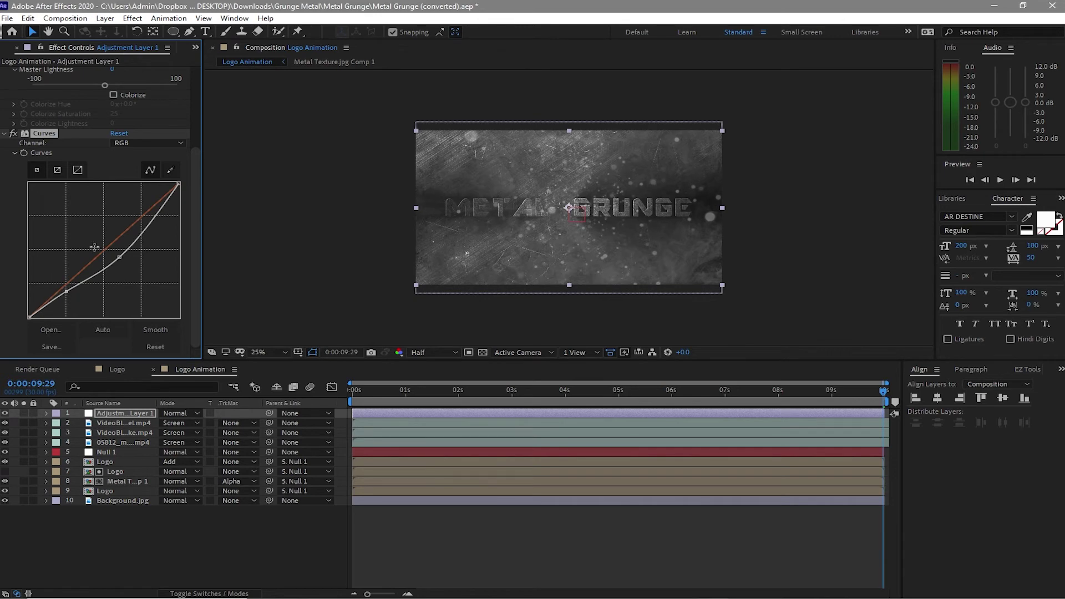
left_click_drag(107, 251, 83, 249)
left_click(29, 19)
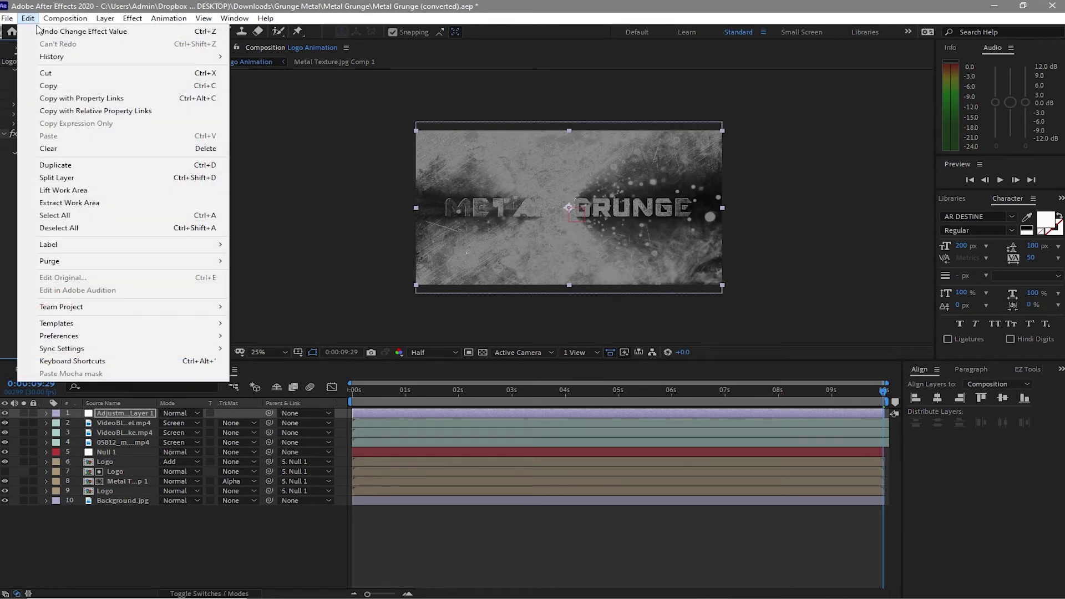
left_click(42, 31)
Raise the midtones on the Red and Green channels of the Curves effect for a warm tint
key("Down")
left_click_drag(99, 246, 103, 239)
key("Down")
key("Up")
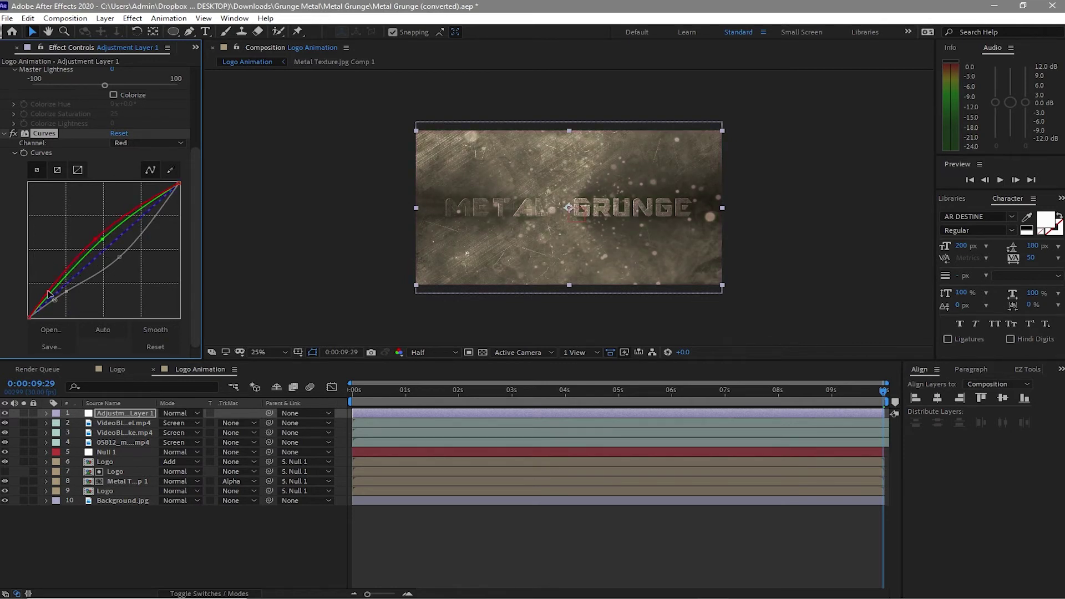
Add a shadow point to the Red and Green curves, pulling each slightly down toward the diagonal
mouse_move(48, 294)
left_mouse_down()
mouse_move(67, 276)
mouse_move(52, 296)
left_mouse_up()
left_click(147, 143)
left_click(125, 180)
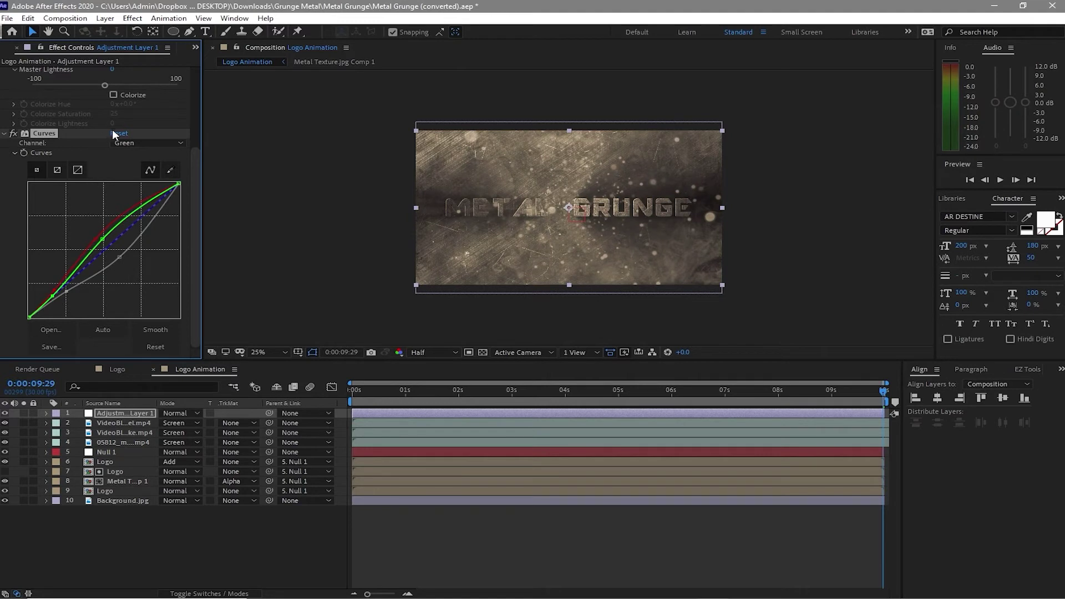
Lower the midtones on the Blue channel of the adjustment layer's Curves effect
left_click(133, 142)
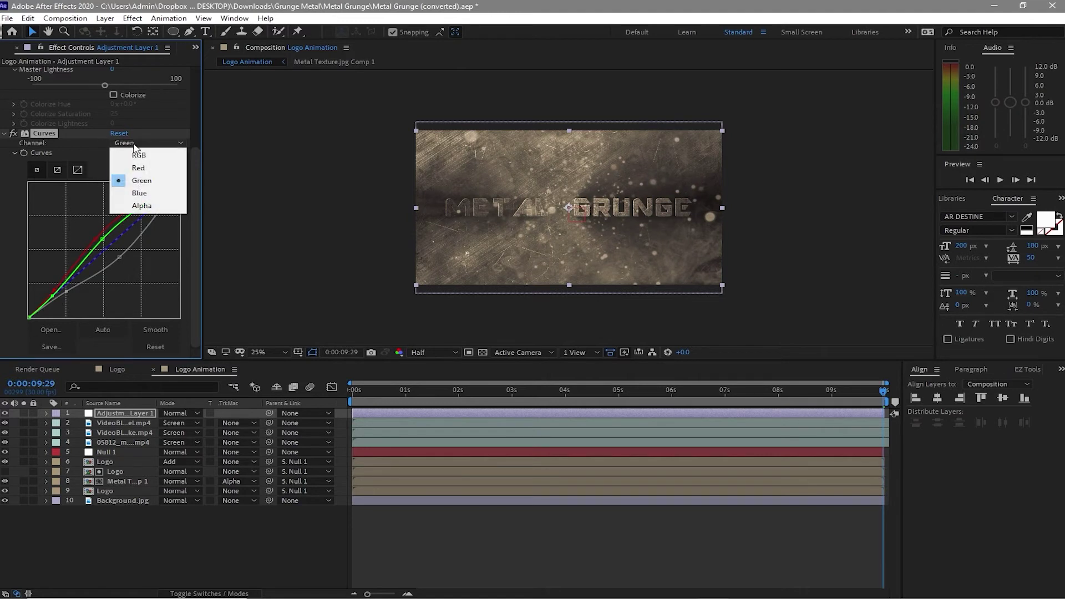
left_click(149, 193)
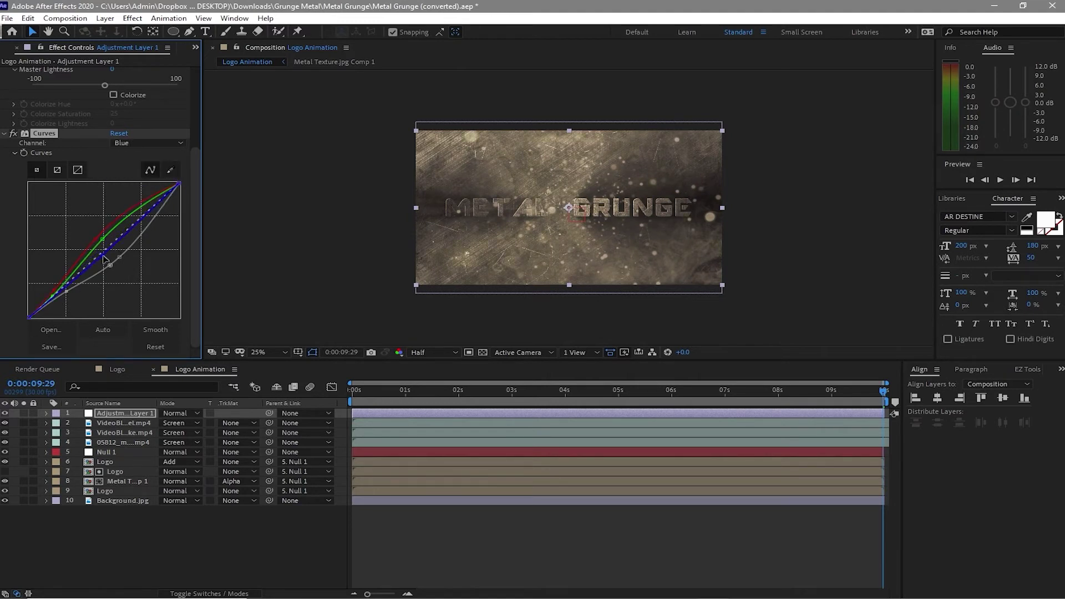
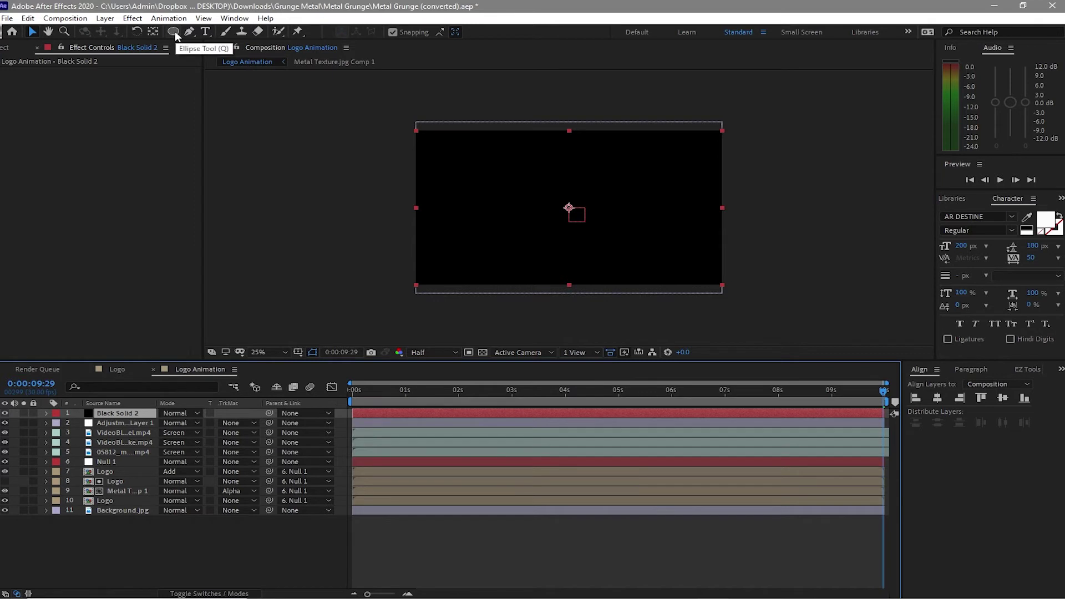
Add a full-frame elliptical mask to the new black solid and set its mask mode to Subtract
double_click(174, 31)
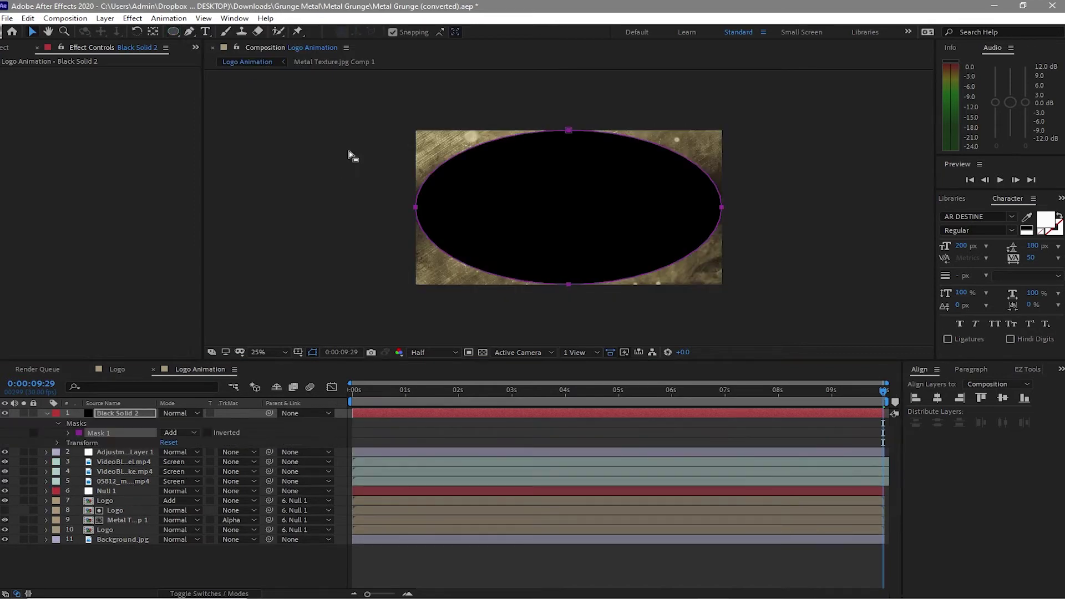
left_click(193, 433)
left_click(207, 471)
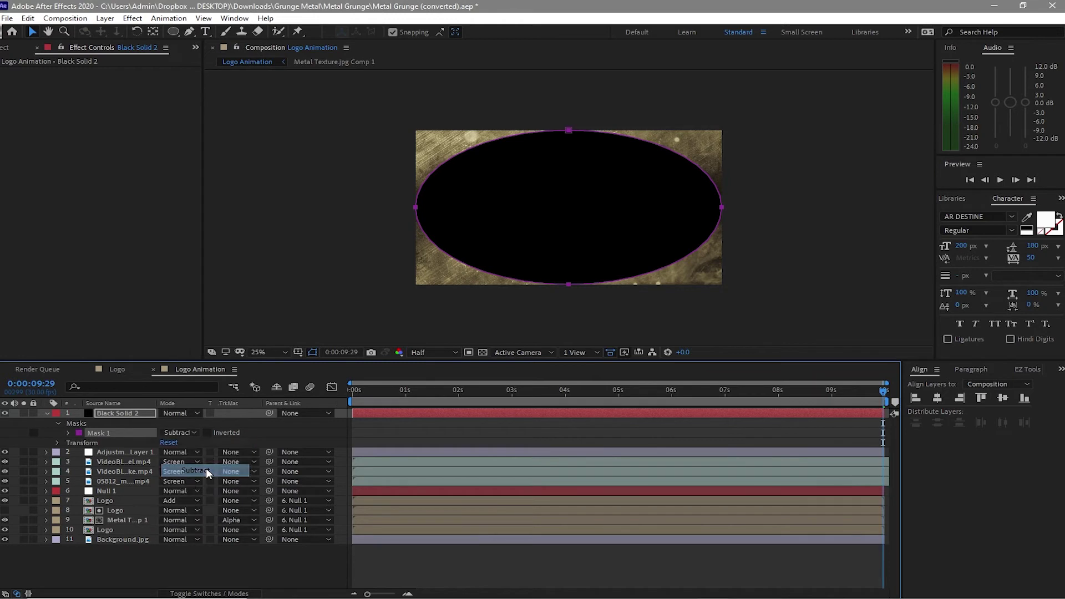
Enlarge the elliptical mask by moving its four edge points outward beyond the frame on every side
left_click(549, 219)
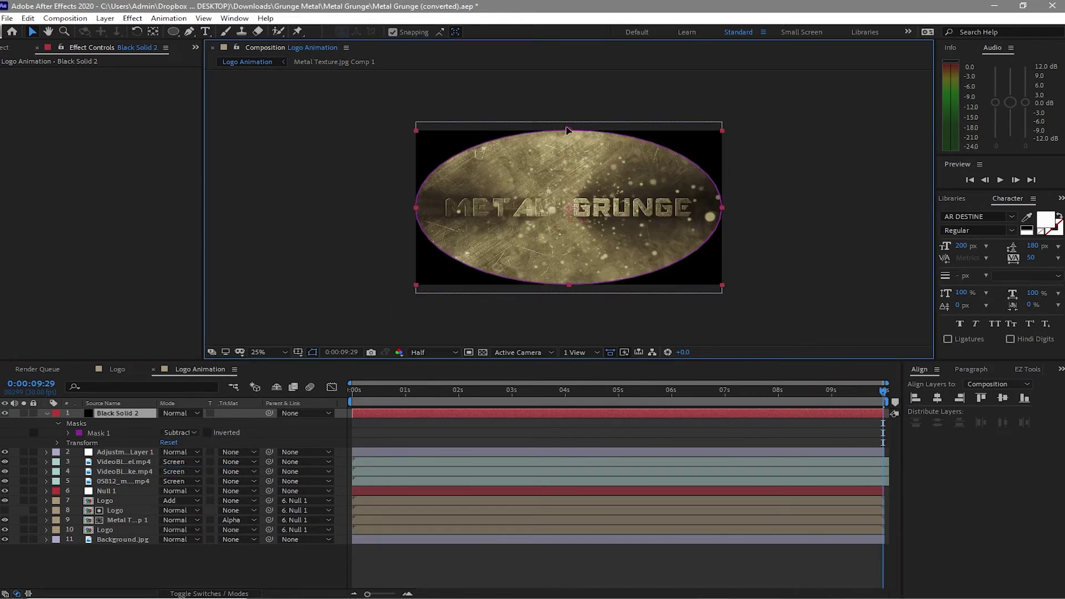
left_click_drag(567, 129, 564, 115)
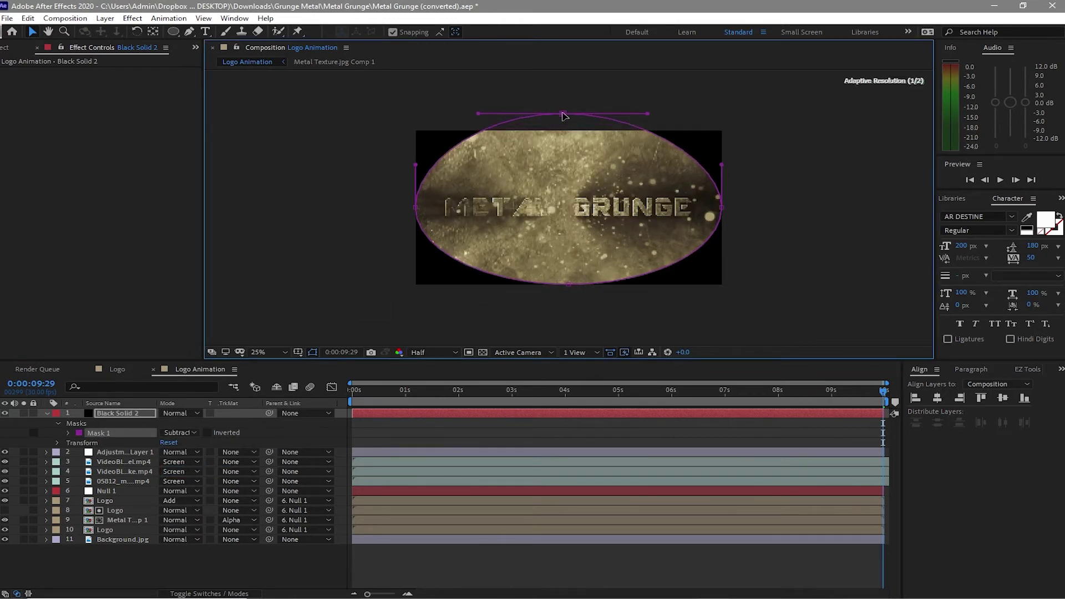
left_click_drag(568, 284, 571, 296)
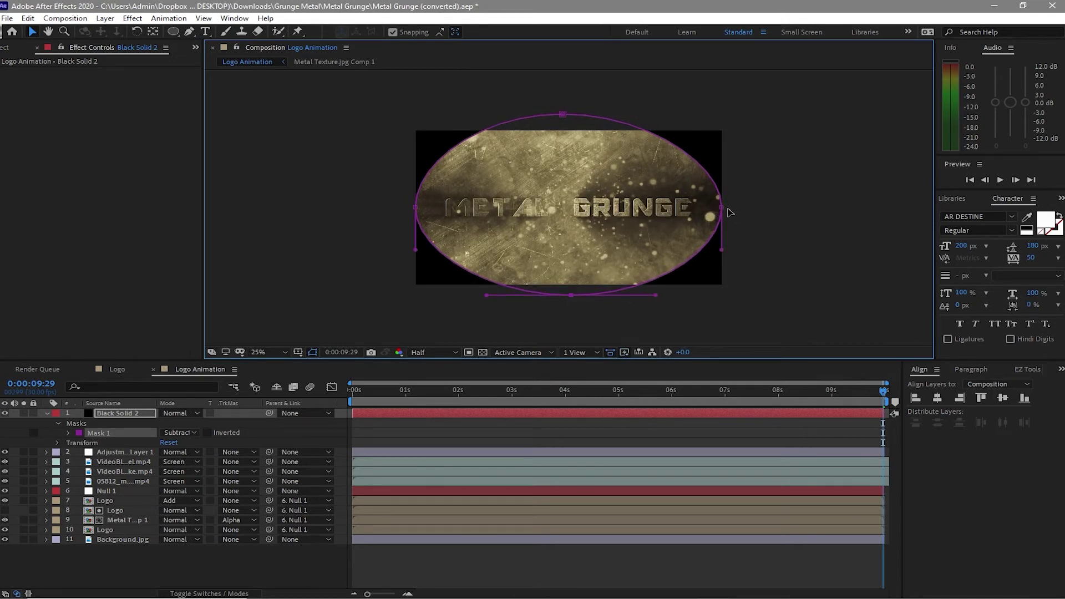
left_click_drag(722, 208, 746, 206)
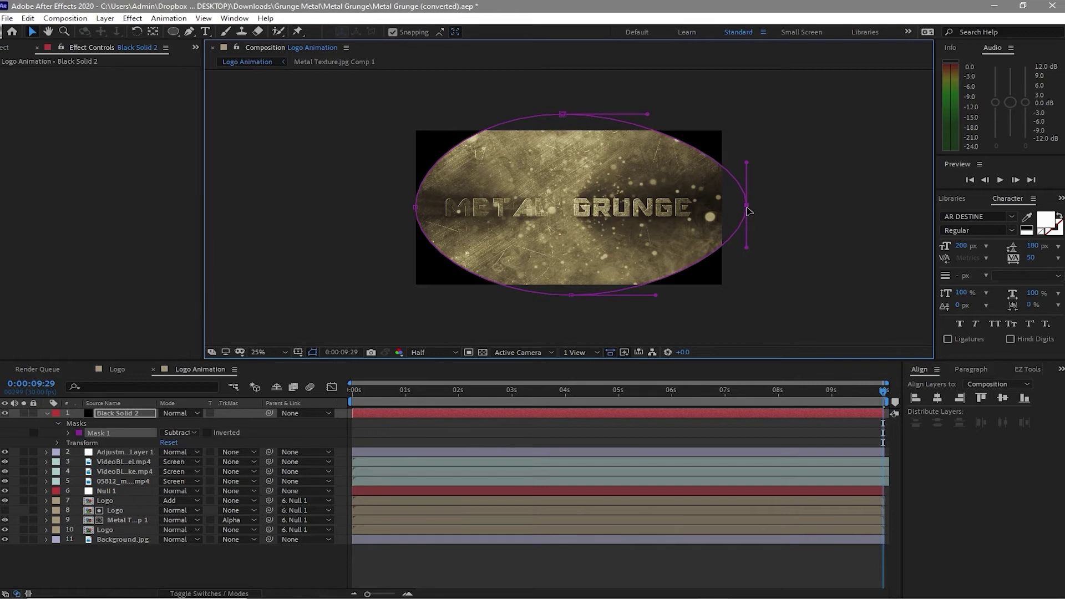
left_click_drag(414, 210, 395, 210)
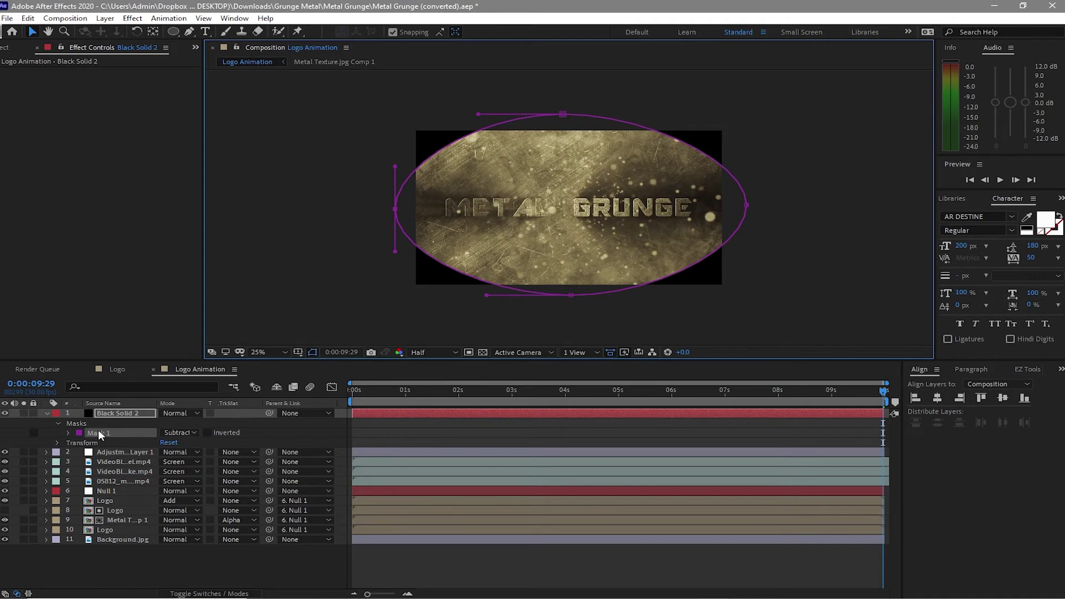
Set the Mask Feather of the black solid's mask to 375 pixels
left_click(68, 432)
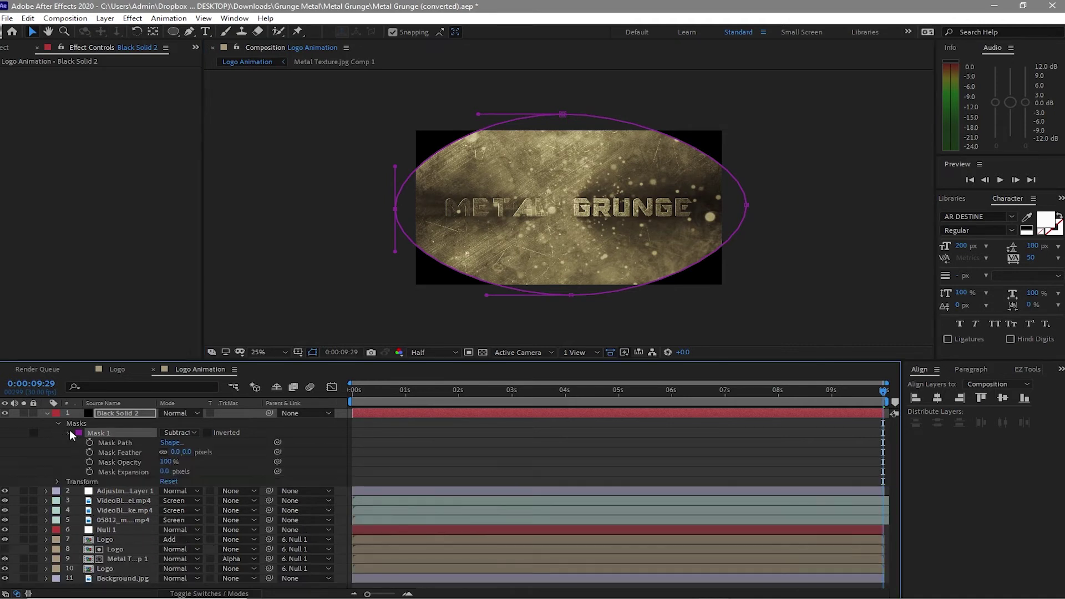
left_click(180, 455)
left_click(175, 452)
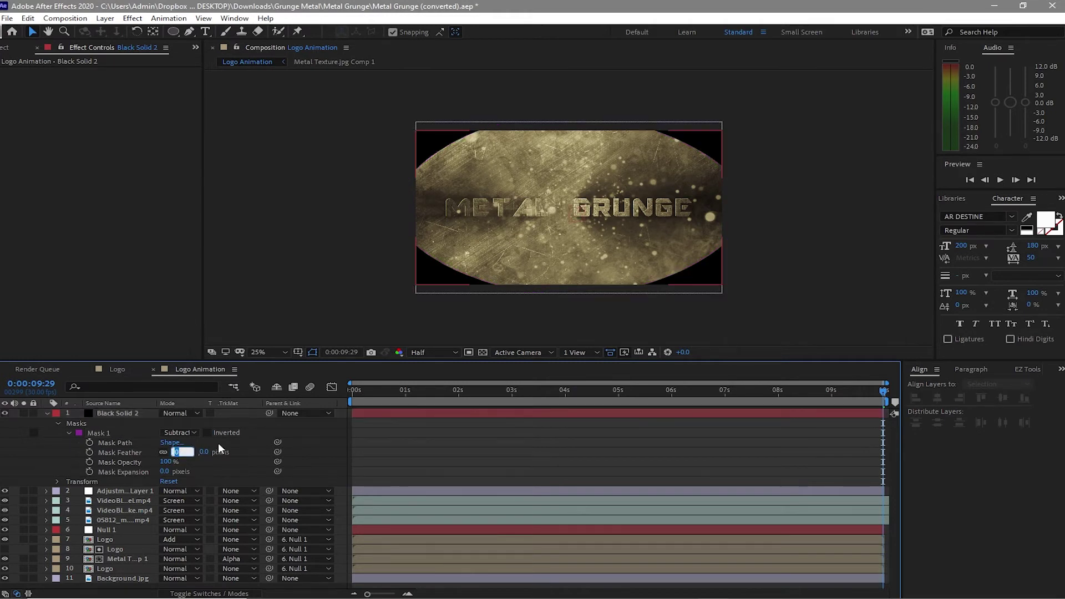
type("375")
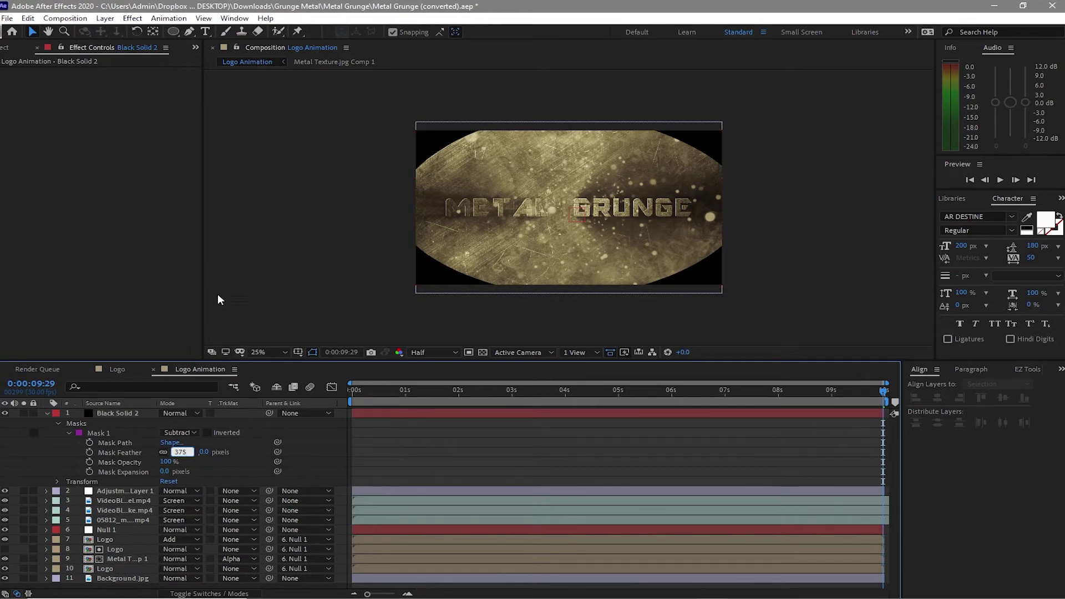
key("Return")
Preview the Logo Animation composition from the first frame and return the playhead to the start
left_click(351, 391)
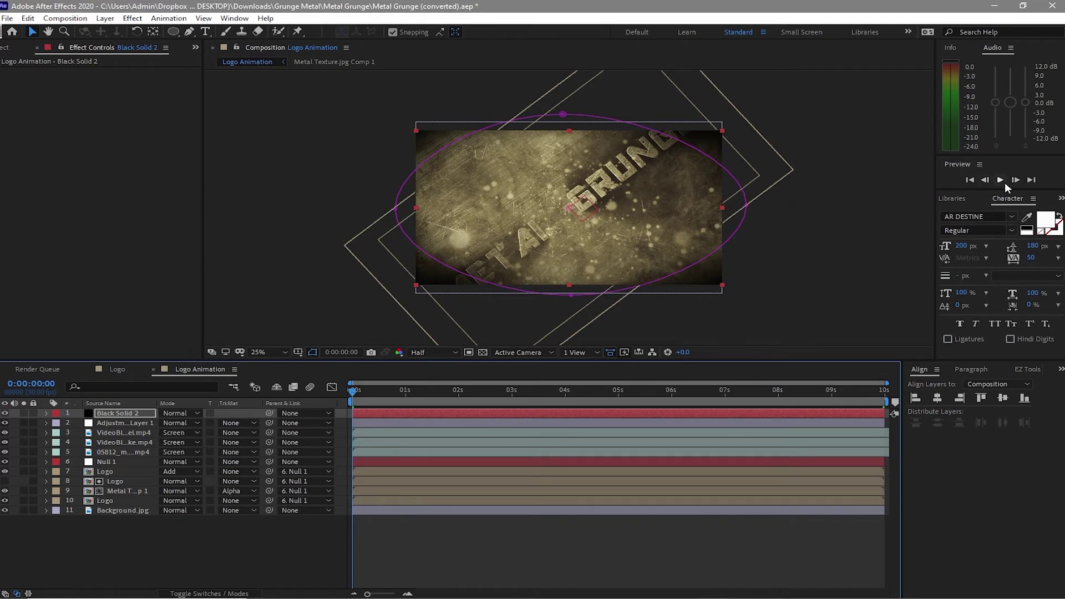
left_click(1000, 180)
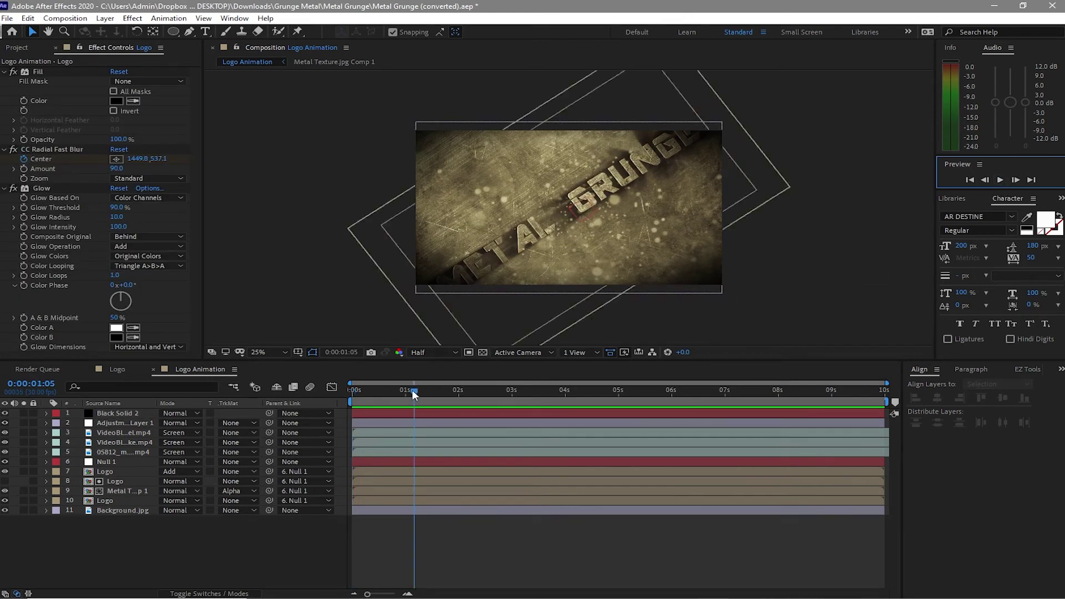
left_click_drag(412, 391, 278, 388)
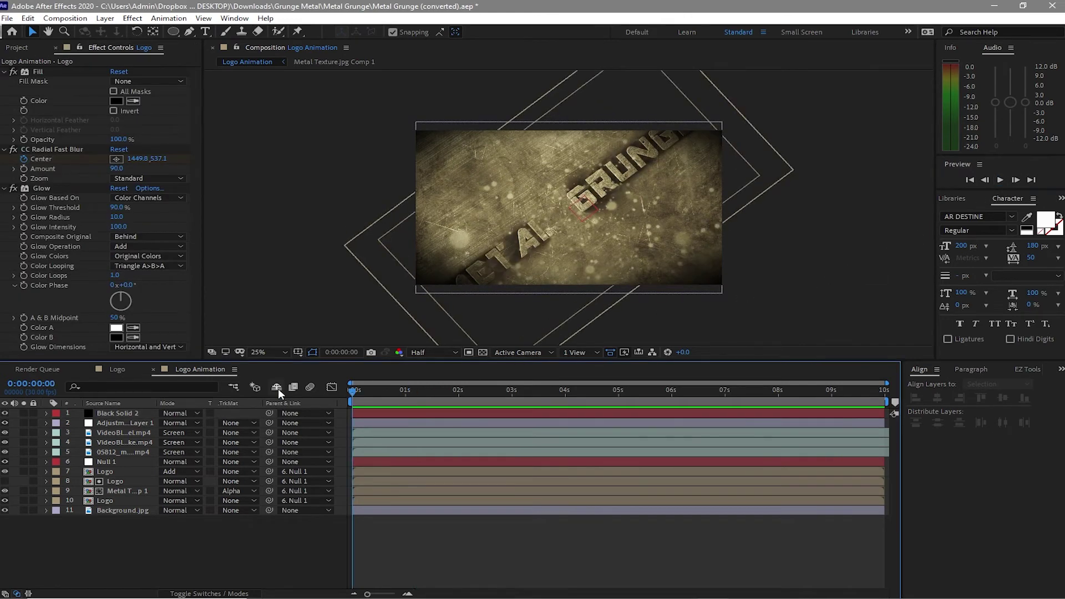
Create a project folder named Scene 1 and move the Logo, Logo Animation and Metal Texture.jpg Comp 1 compositions into it
left_click(17, 47)
left_click(11, 160)
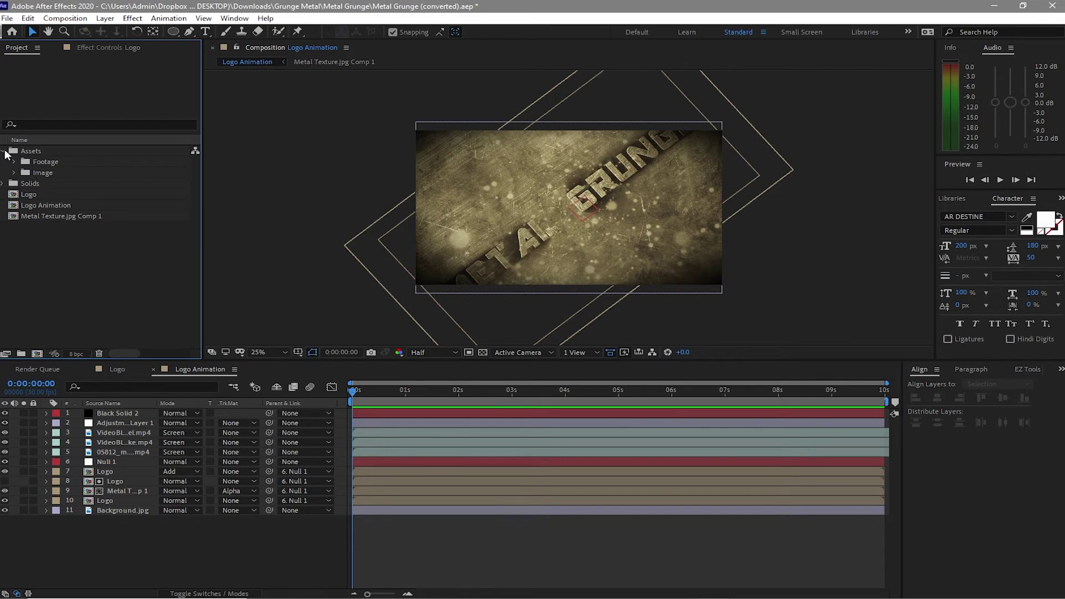
left_click(4, 151)
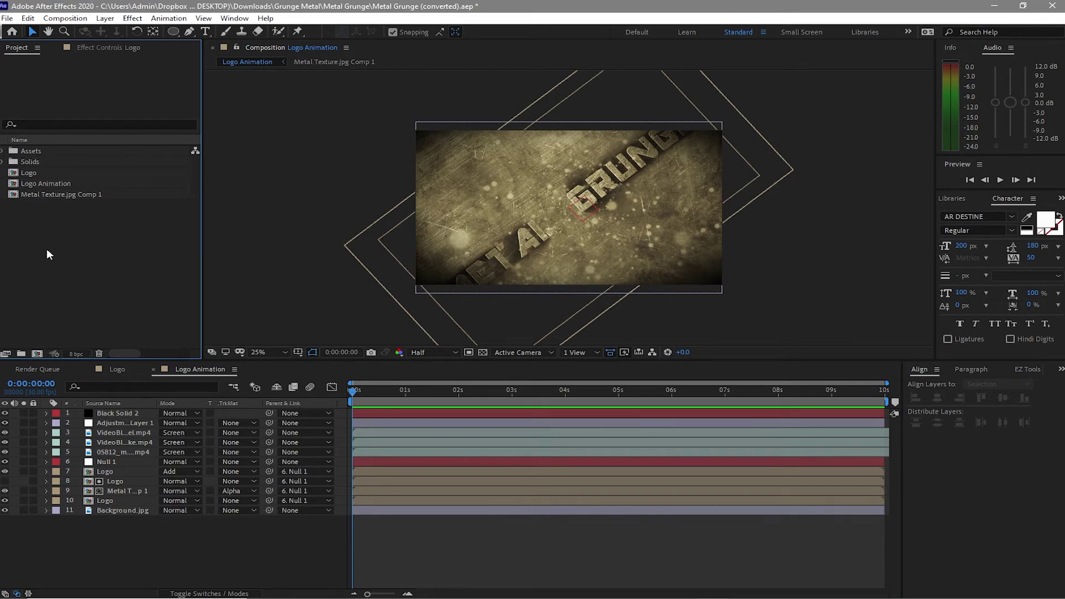
left_click(22, 353)
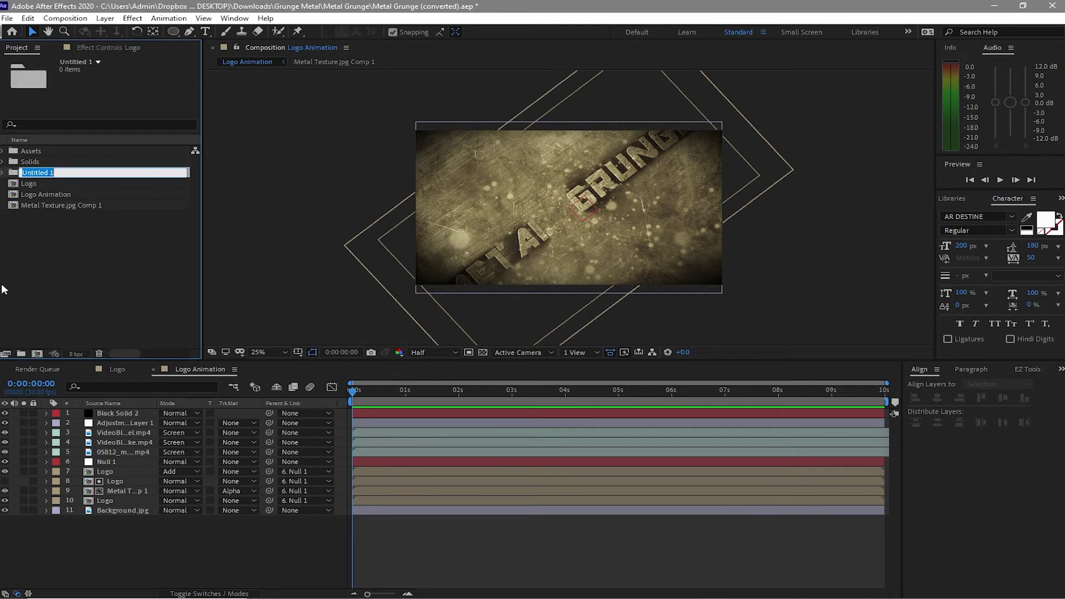
type("Scene 1")
left_click(153, 258)
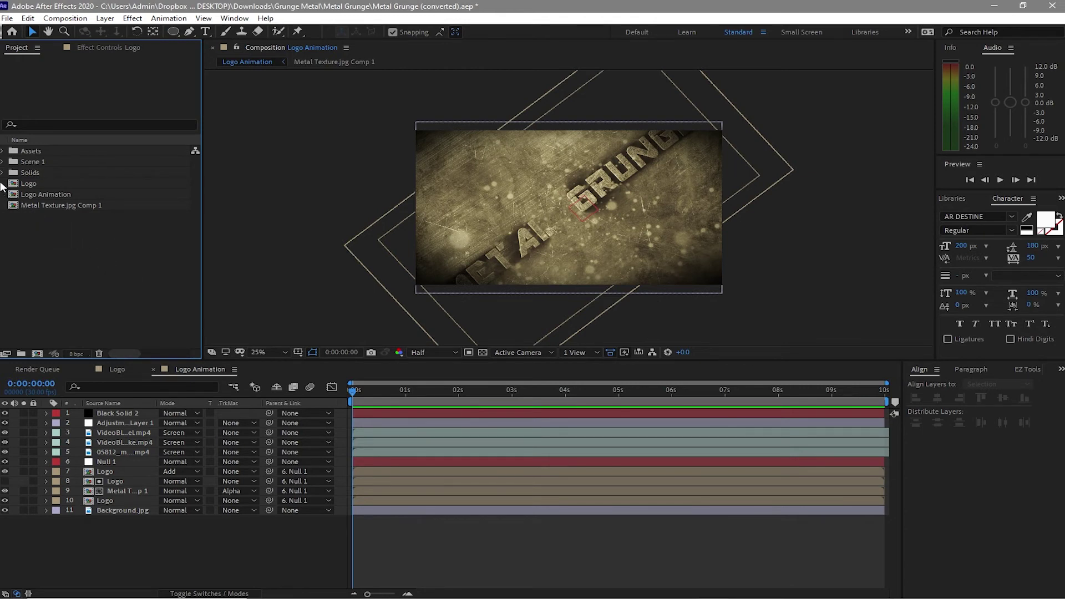
left_click_drag(1, 186, 29, 166)
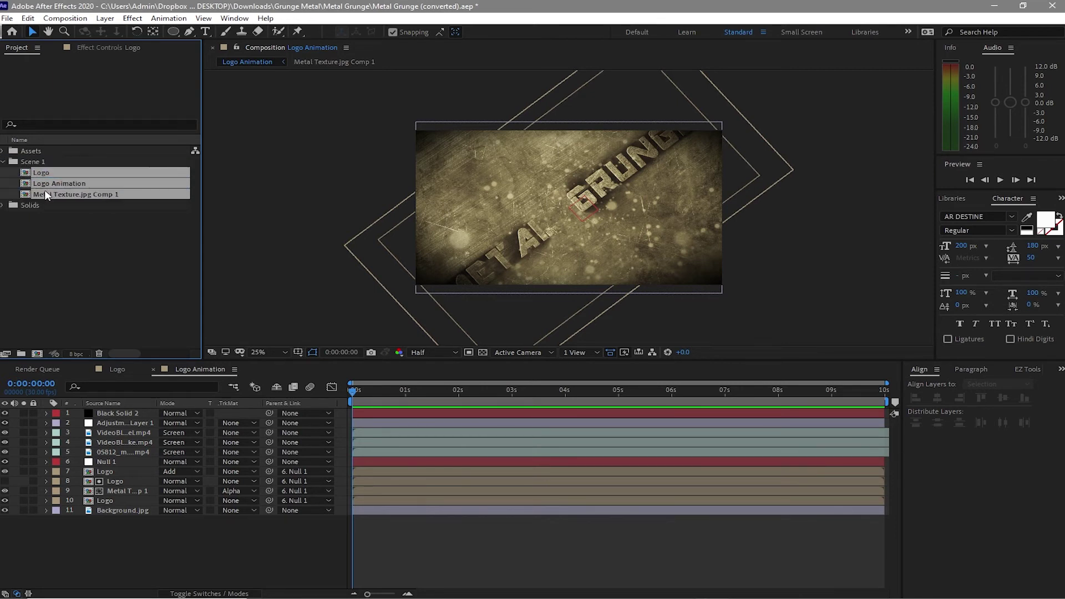
left_click(60, 288)
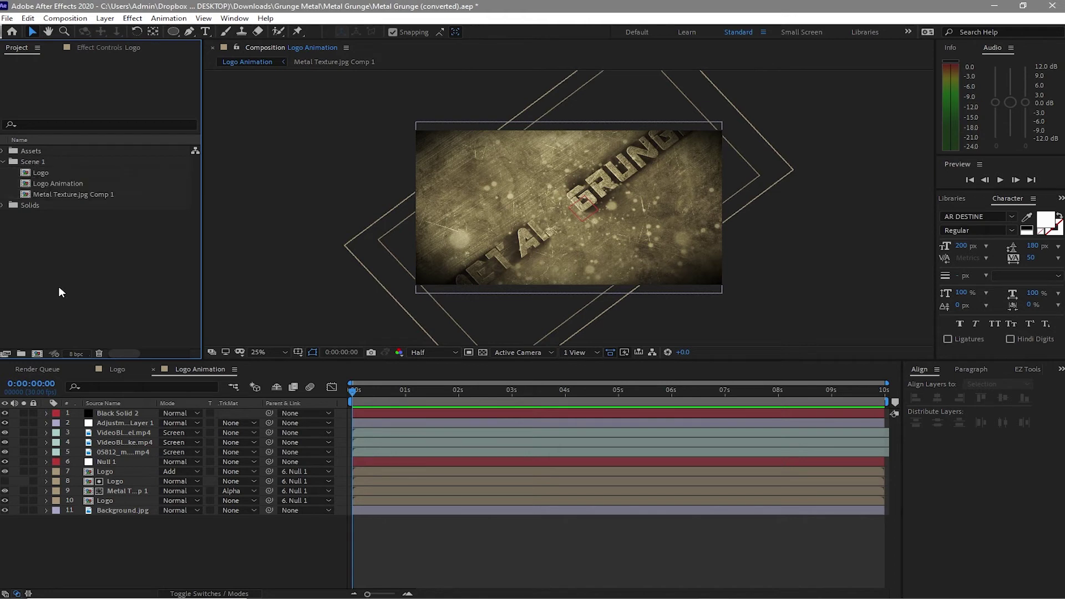
Create a second project folder named Scene 2
left_click(21, 353)
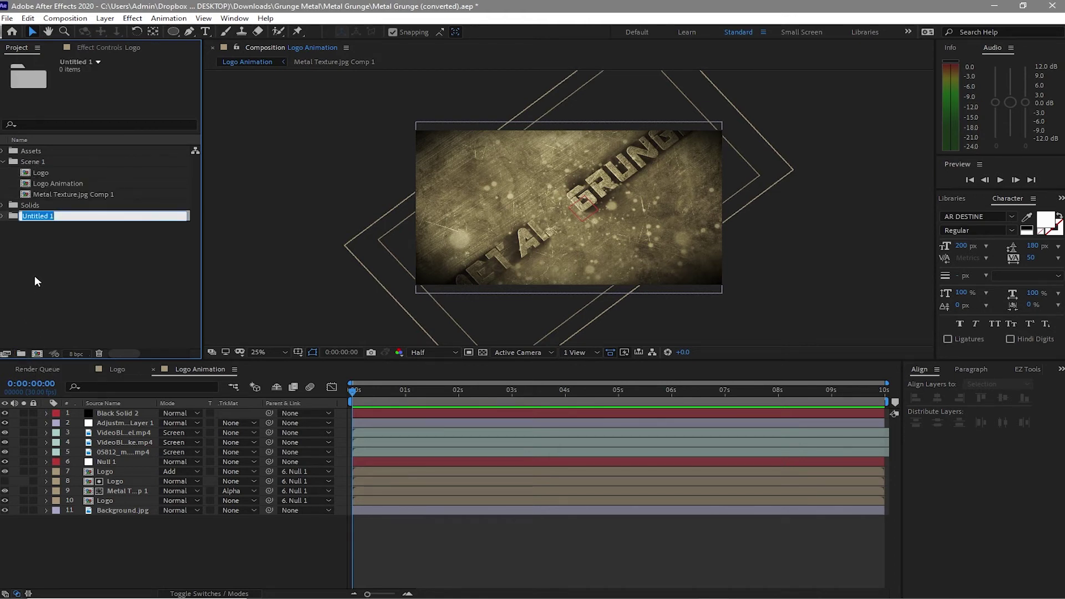
type("Scene 2")
left_click(98, 262)
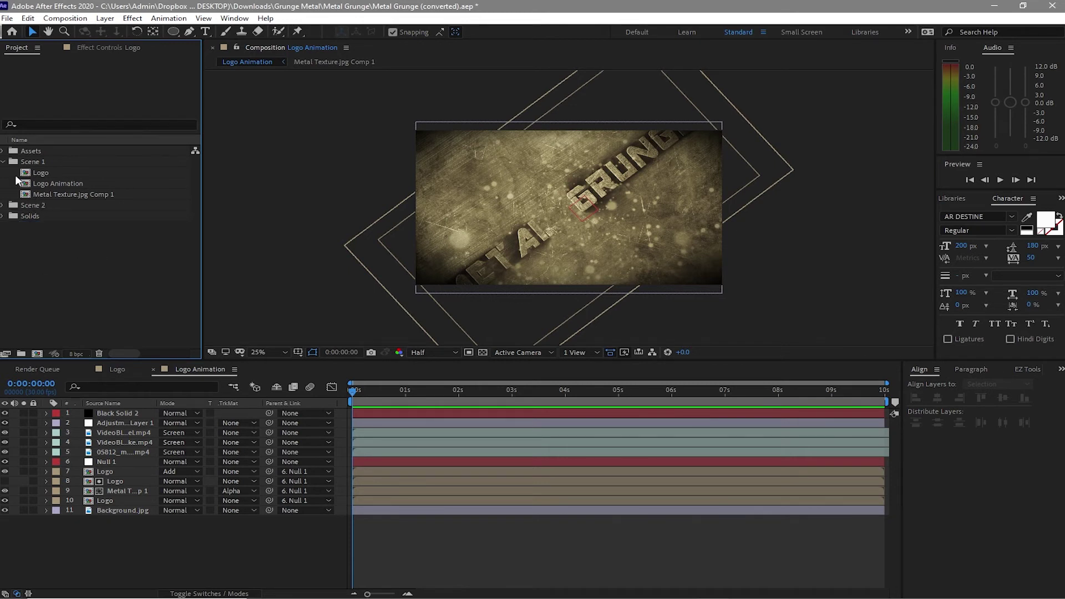
Duplicate the three Scene 1 compositions and move the copies into the Scene 2 folder
left_click_drag(21, 180, 37, 190)
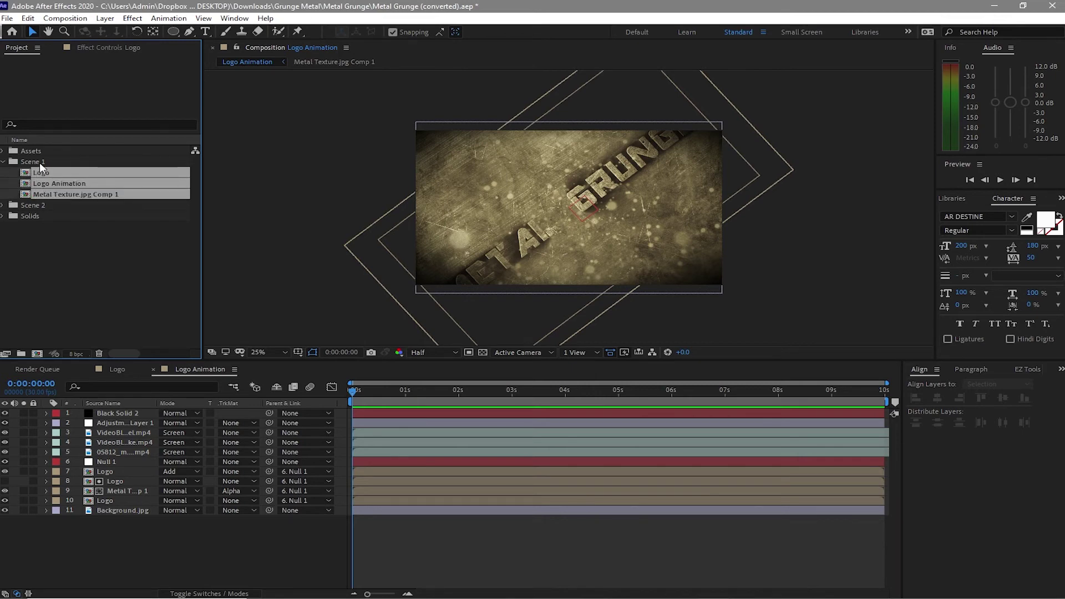
left_click(26, 20)
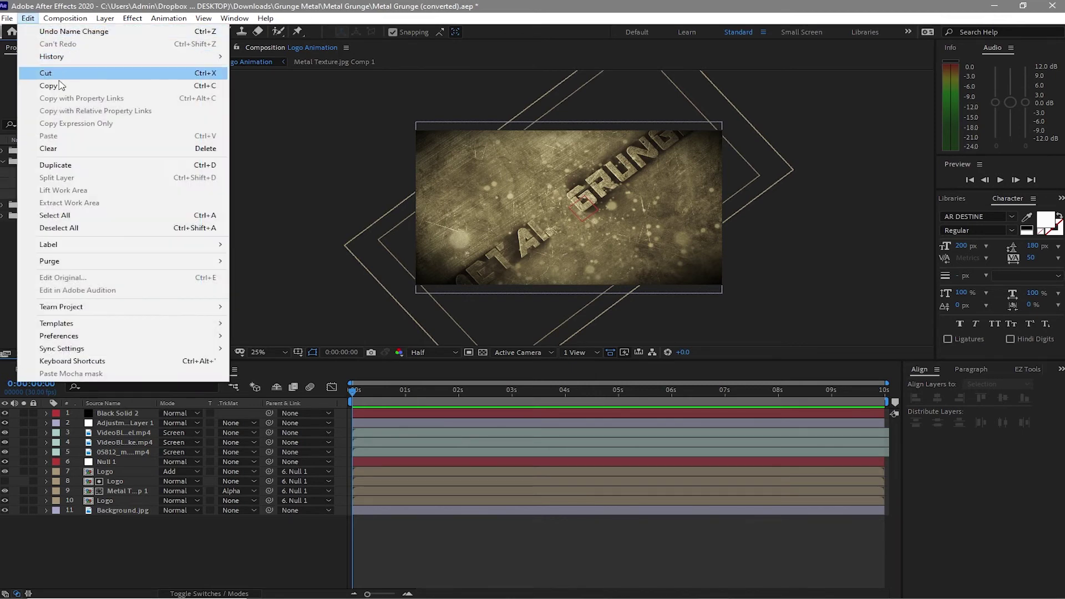
left_click(96, 169)
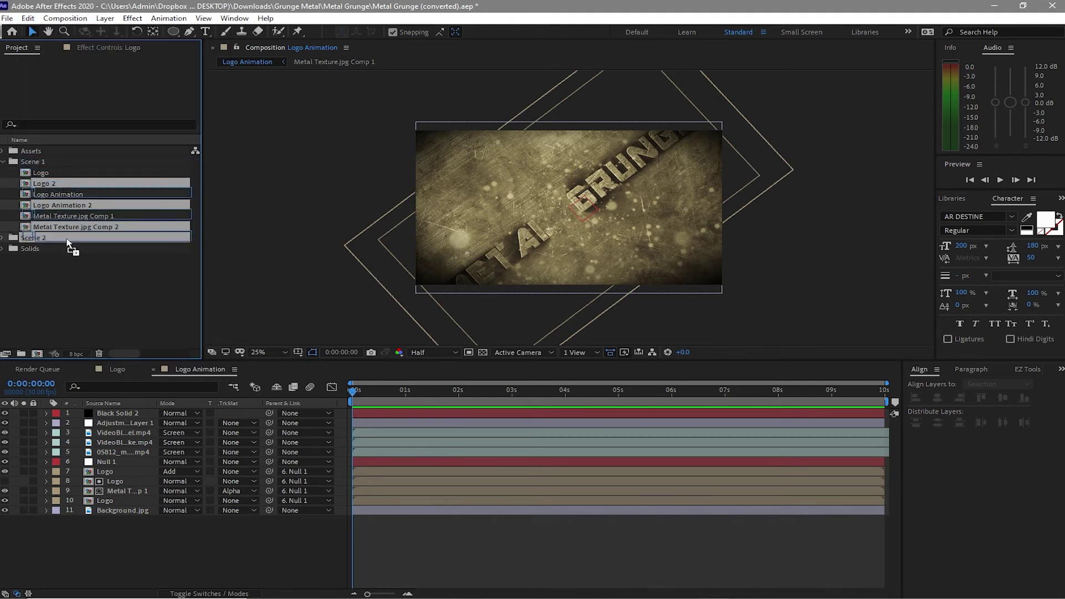
key("Delete")
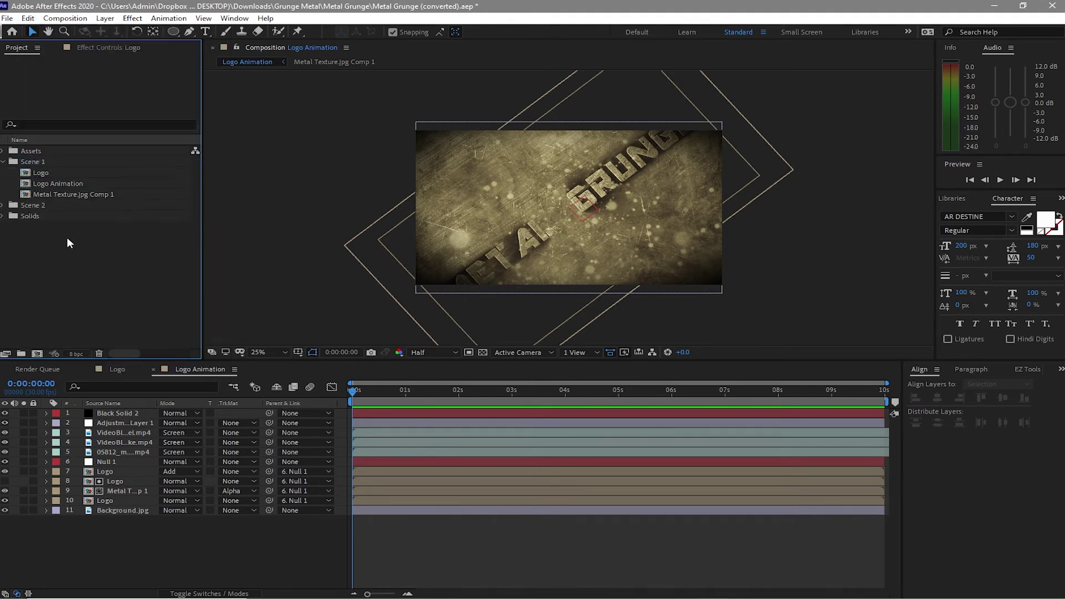
left_click(3, 205)
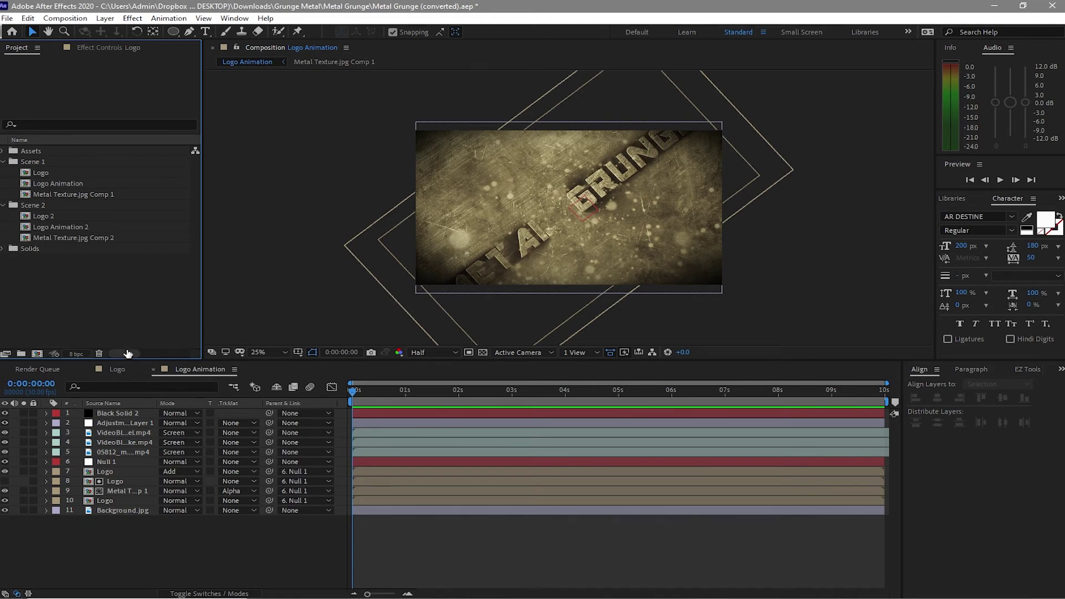
Close the Logo Animation and Logo timelines, and open the three Scene 2 compositions with Logo 2 in front
left_click(153, 369)
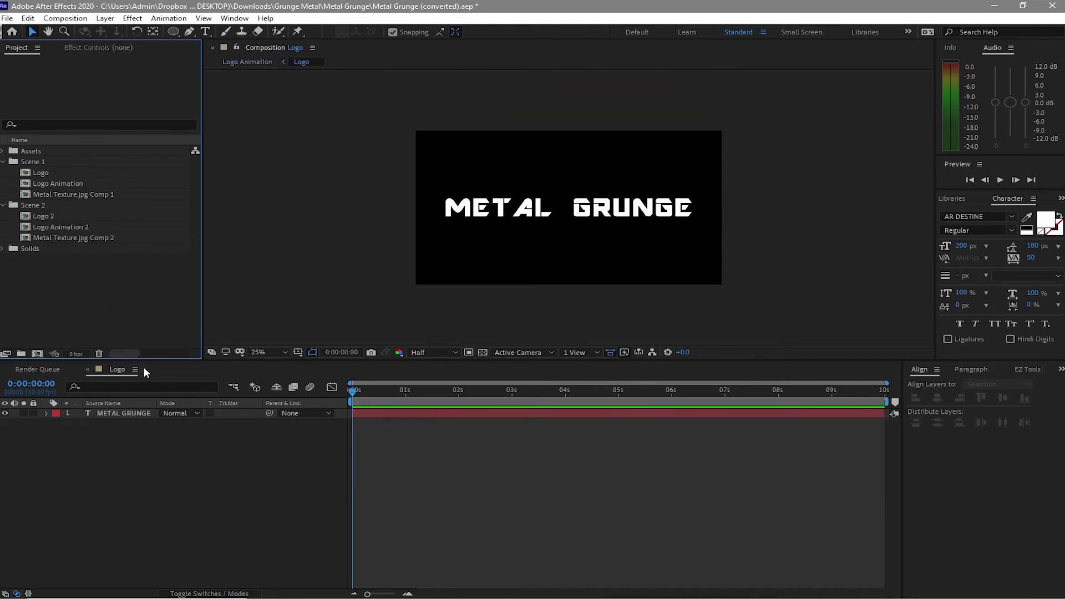
left_click(87, 370)
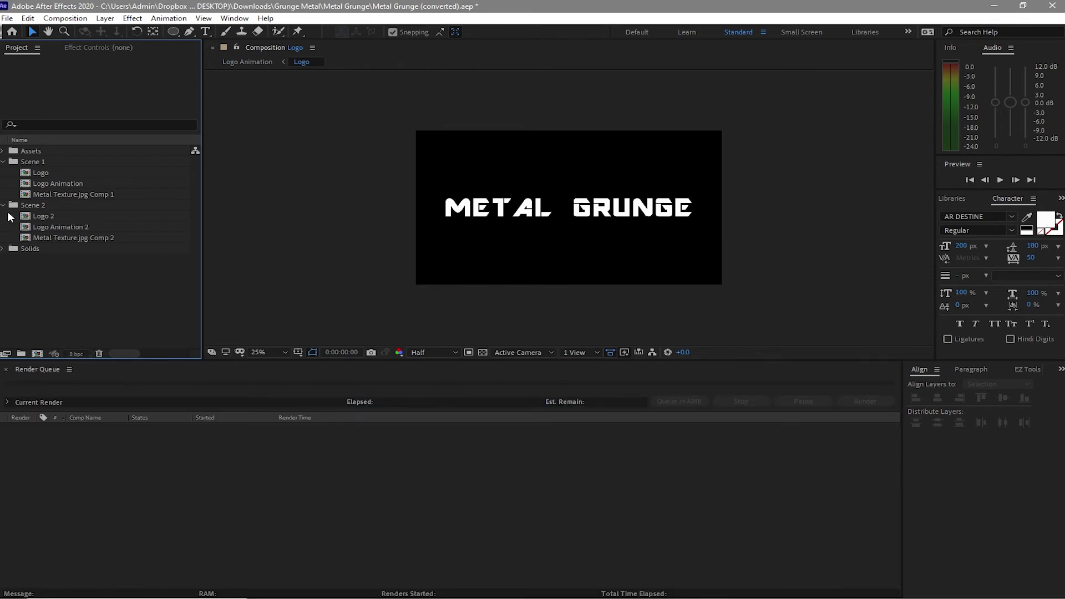
left_click_drag(10, 212, 48, 237)
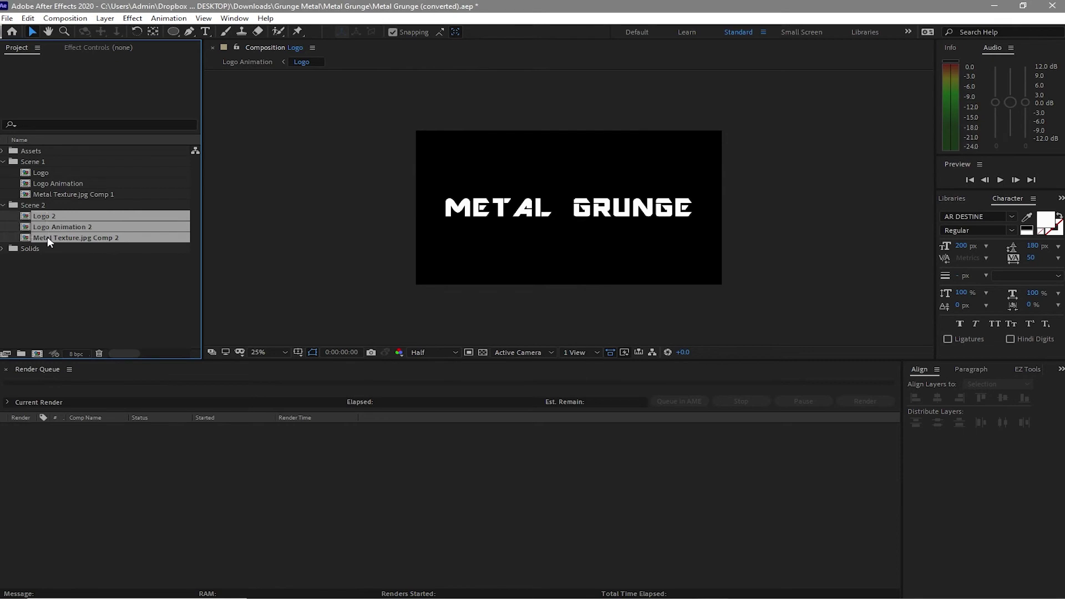
double_click(28, 215)
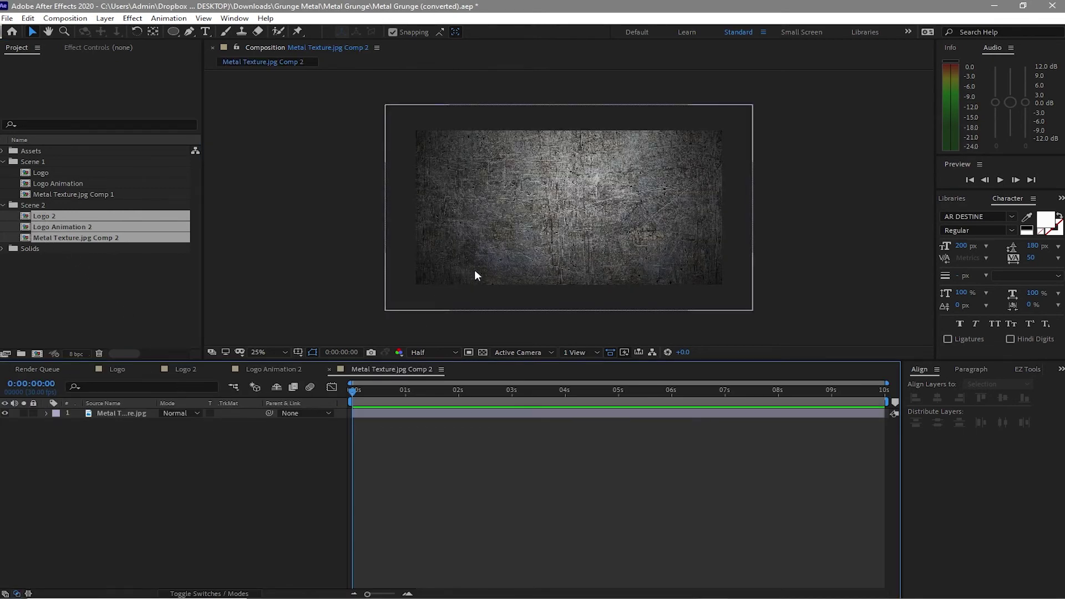
left_click(248, 368)
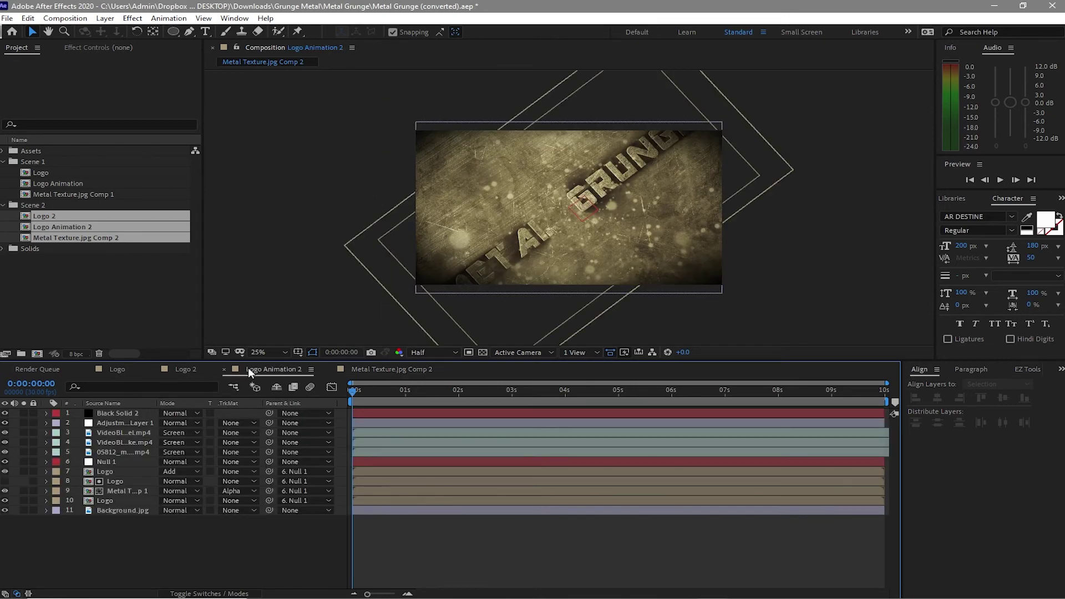
left_click(179, 370)
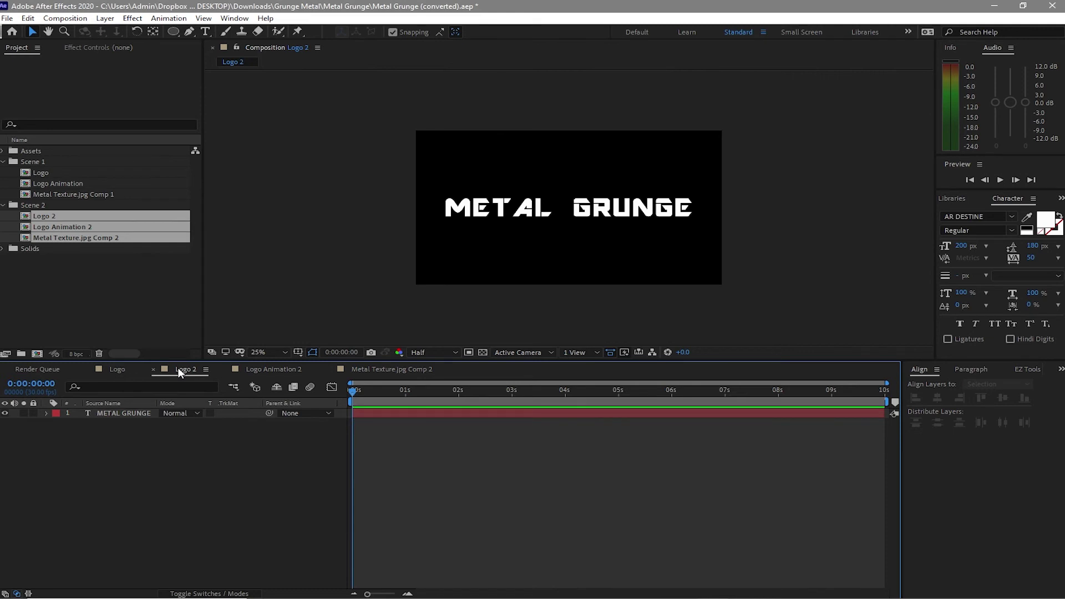
Close the original Logo timeline and replace the METAL GRUNGE text in Logo 2 with CREATIVE, EFFECTS and BY on three separate lines
left_click(89, 369)
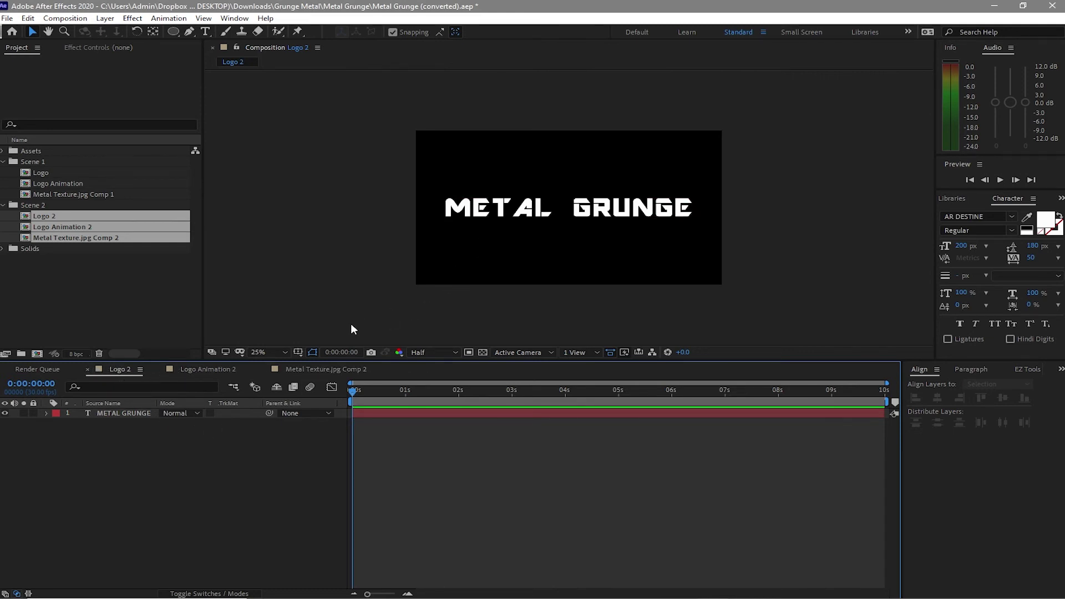
left_click(117, 413)
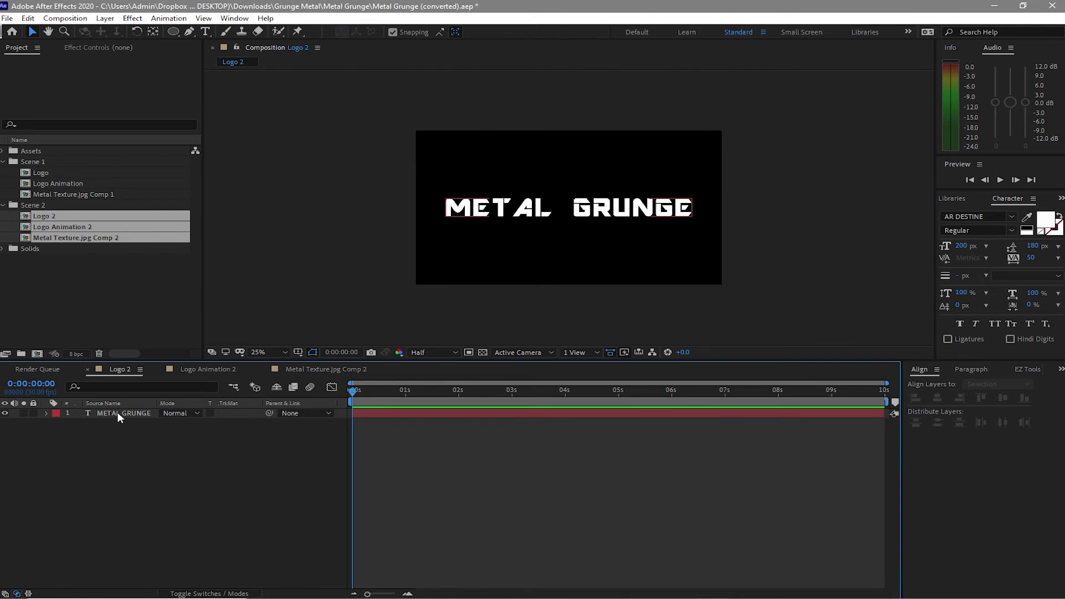
double_click(477, 216)
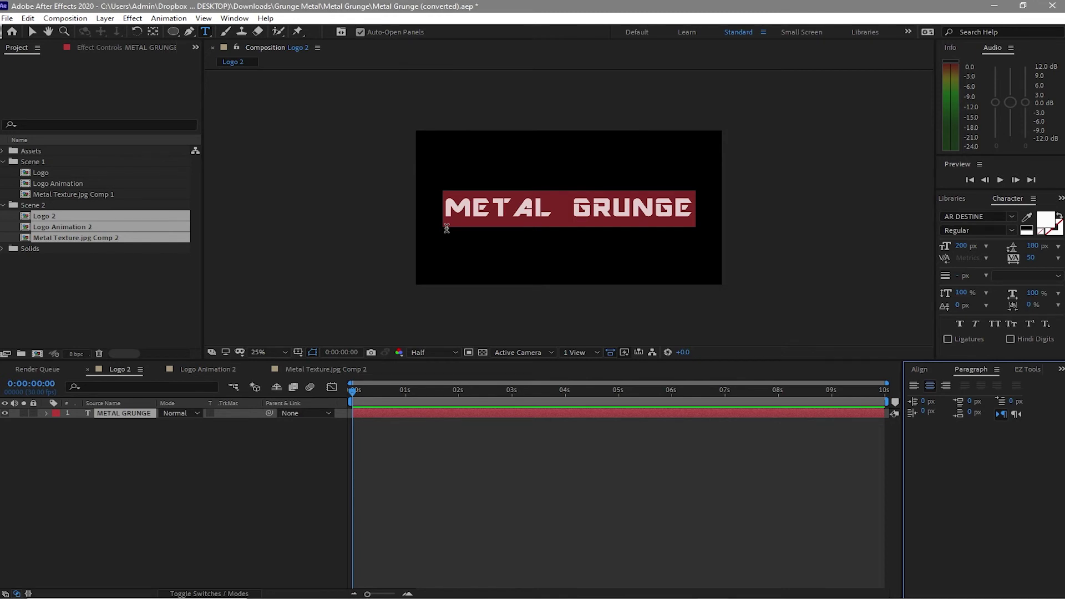
type("CREA")
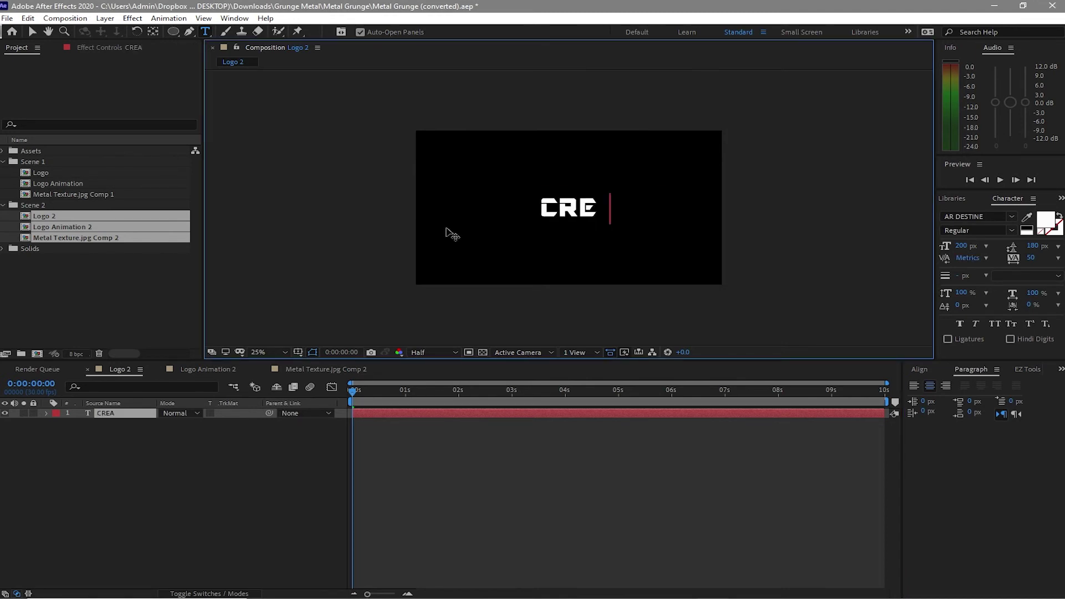
type("TI")
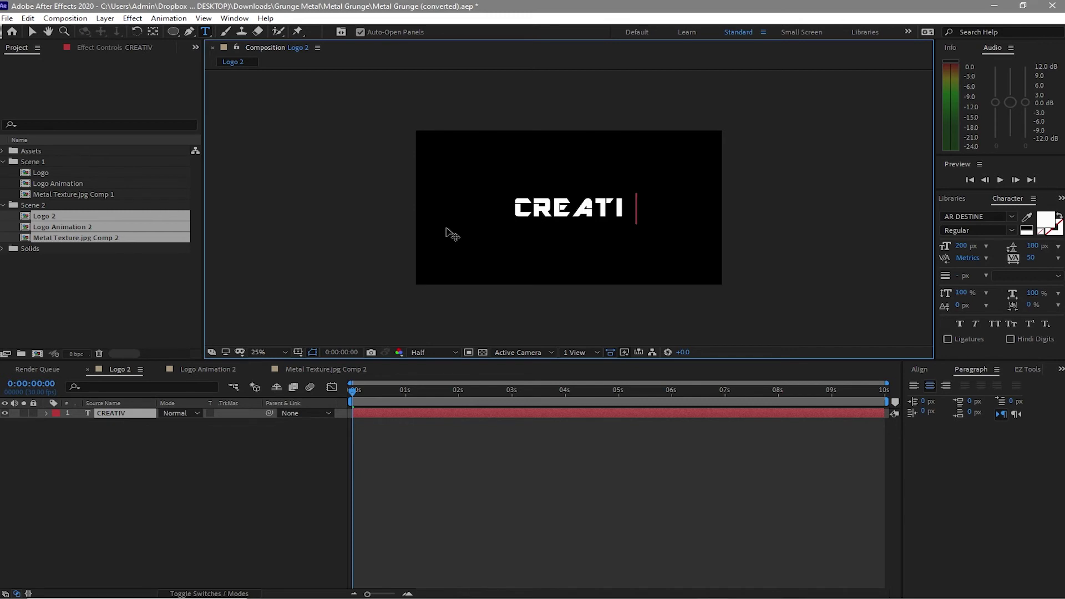
type("VE")
key("Return")
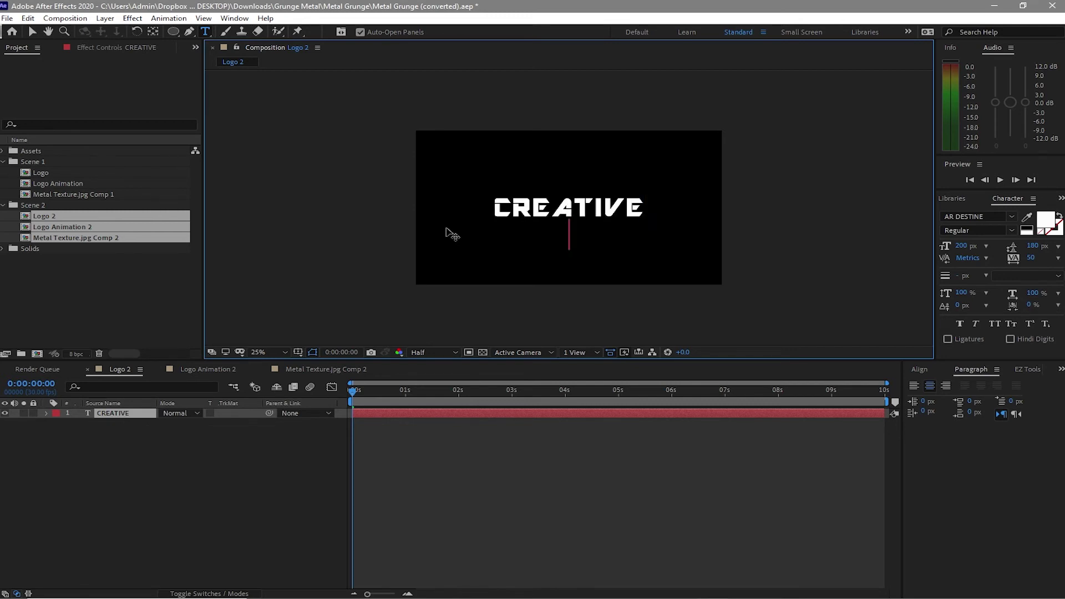
type("EFFECTS")
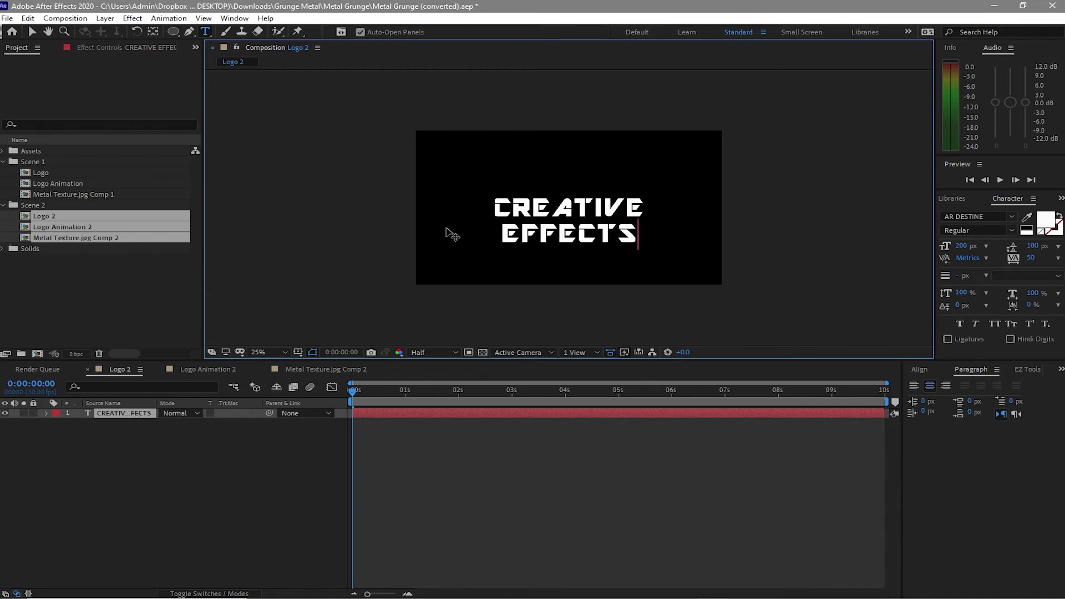
key("Return")
type("BY")
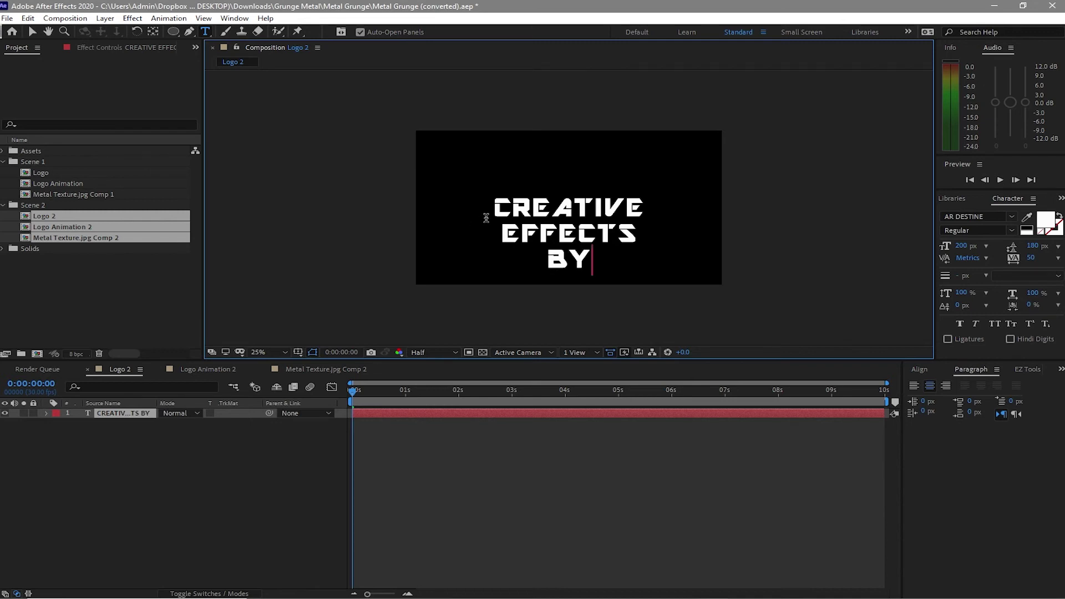
key("Escape")
key("v")
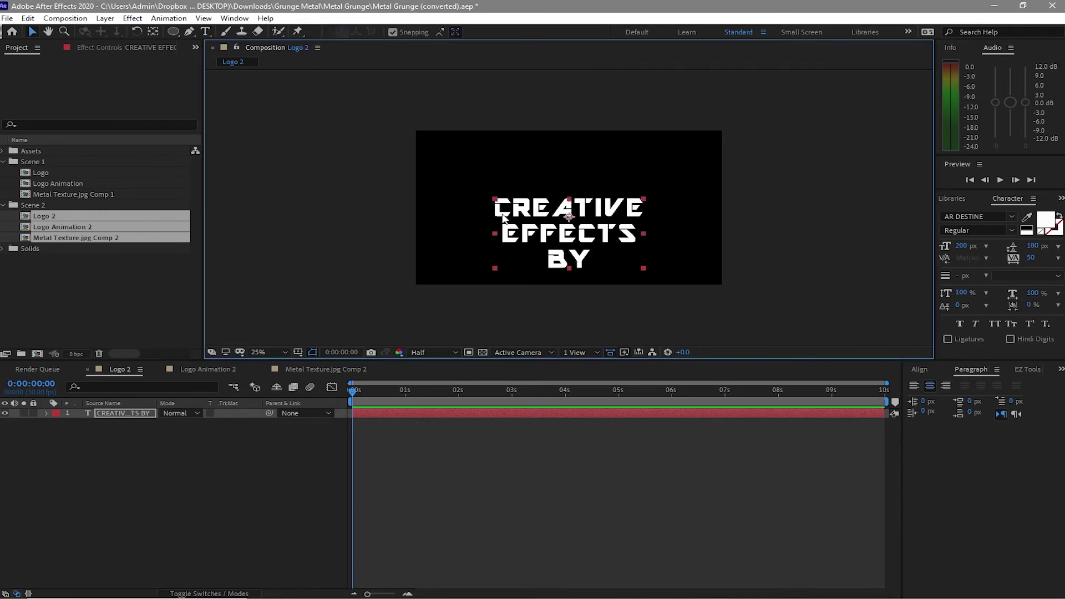
Set the font size of the word CREATIVE in the Logo 2 text layer to 100 px
double_click(494, 208)
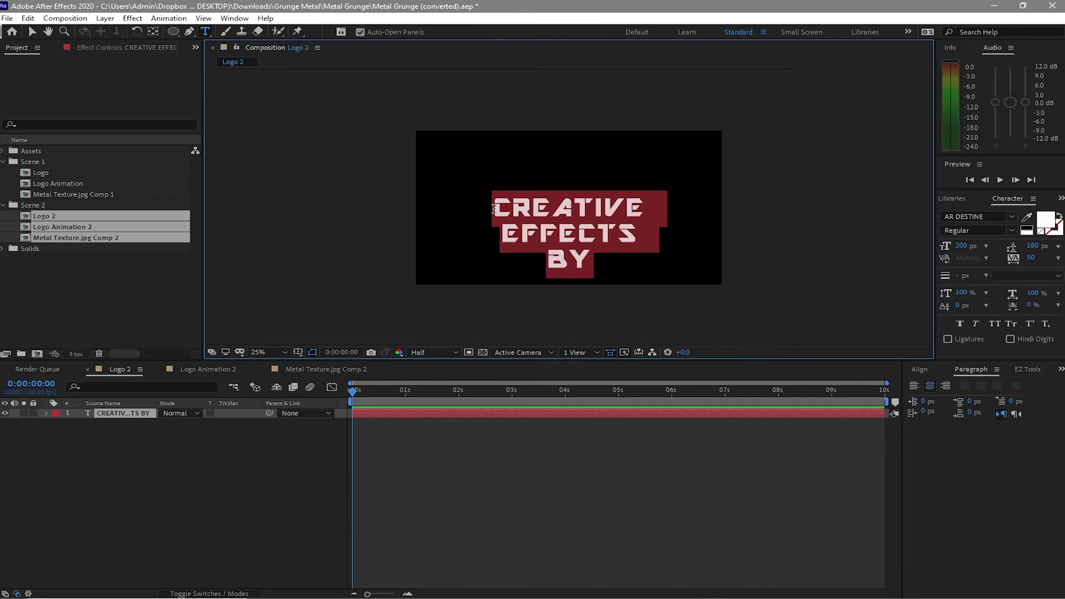
left_click_drag(494, 207, 653, 203)
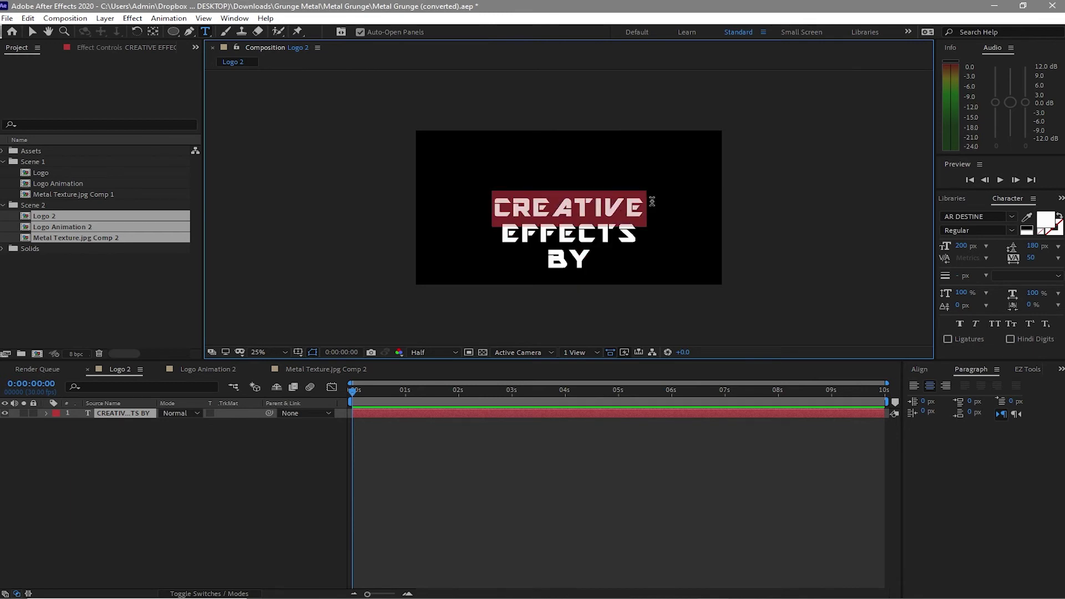
left_click(963, 246)
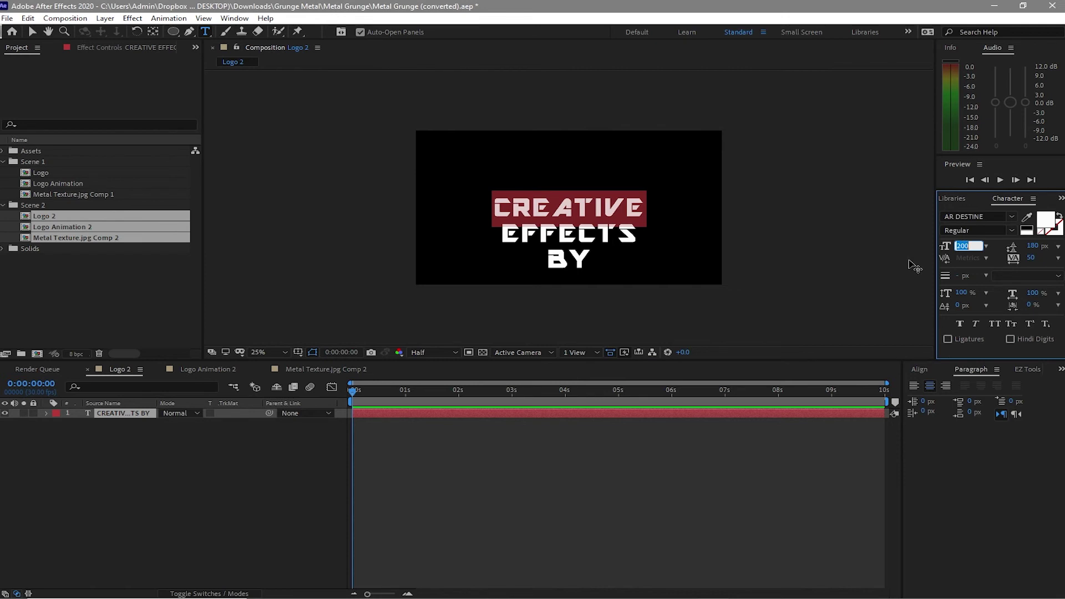
type("100")
key("Return")
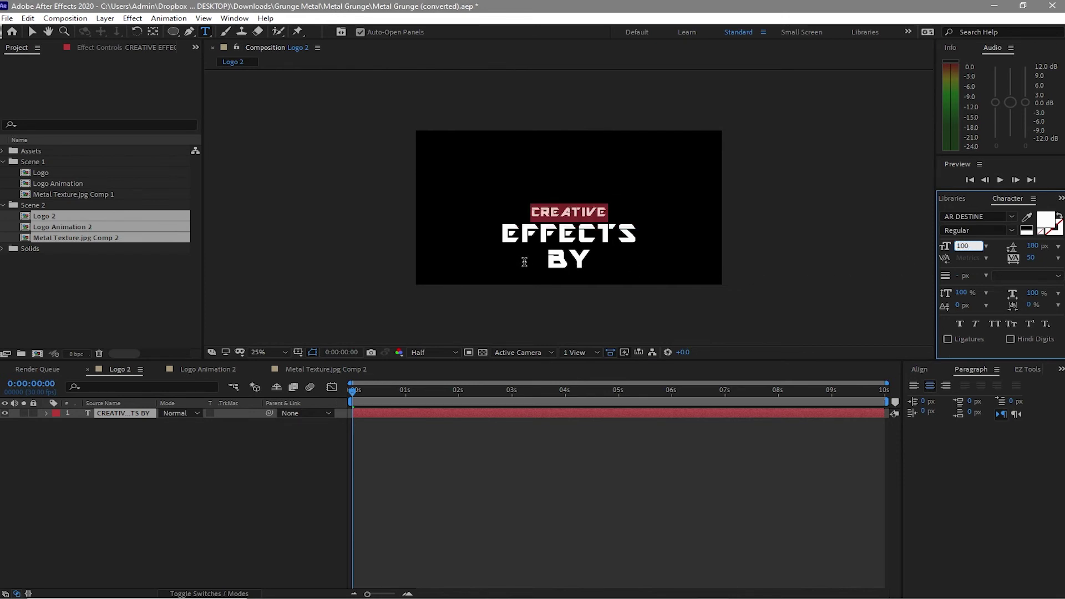
Set the font size of the word BY on the third text line to 100 px
left_click_drag(539, 262, 596, 270)
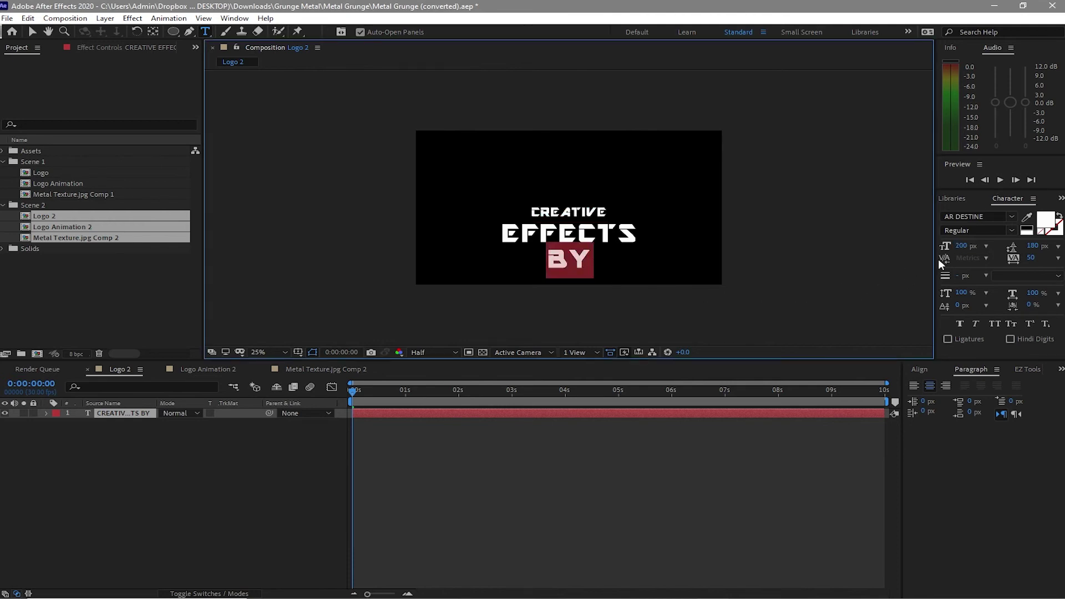
left_click(957, 248)
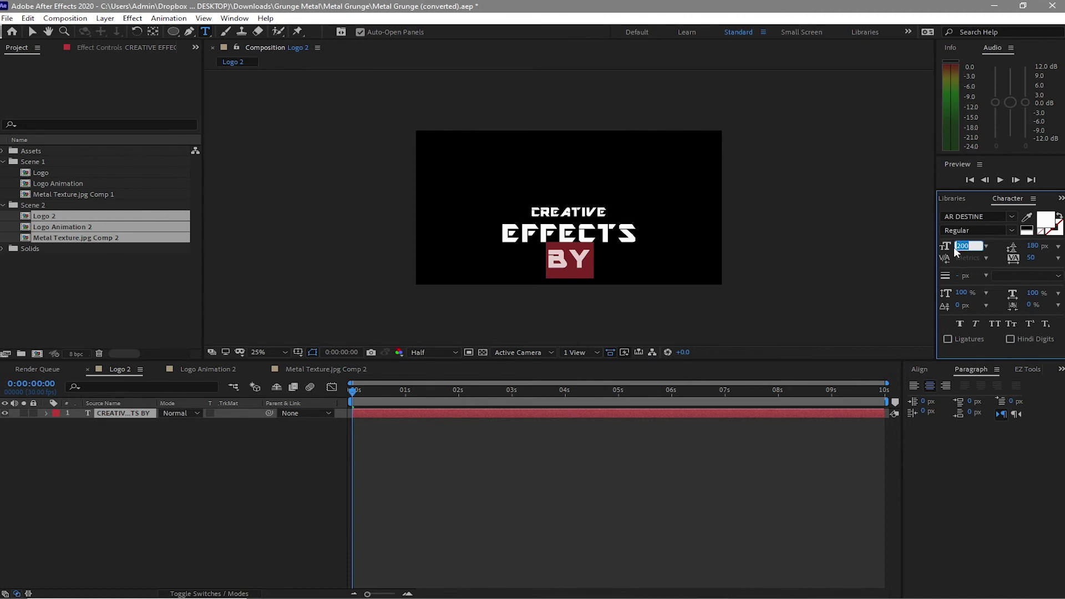
type("10")
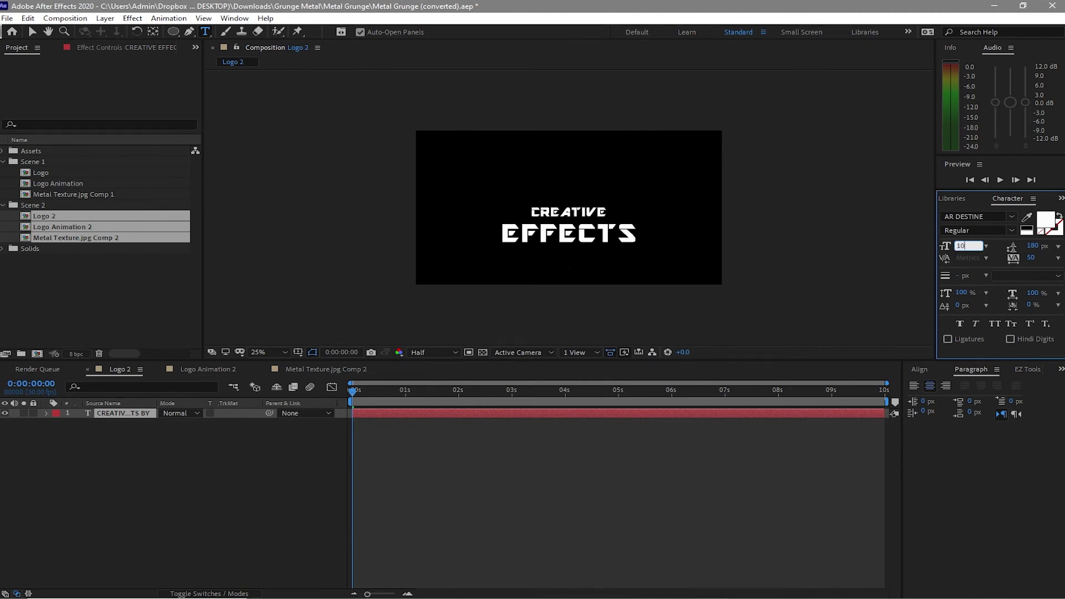
type("0")
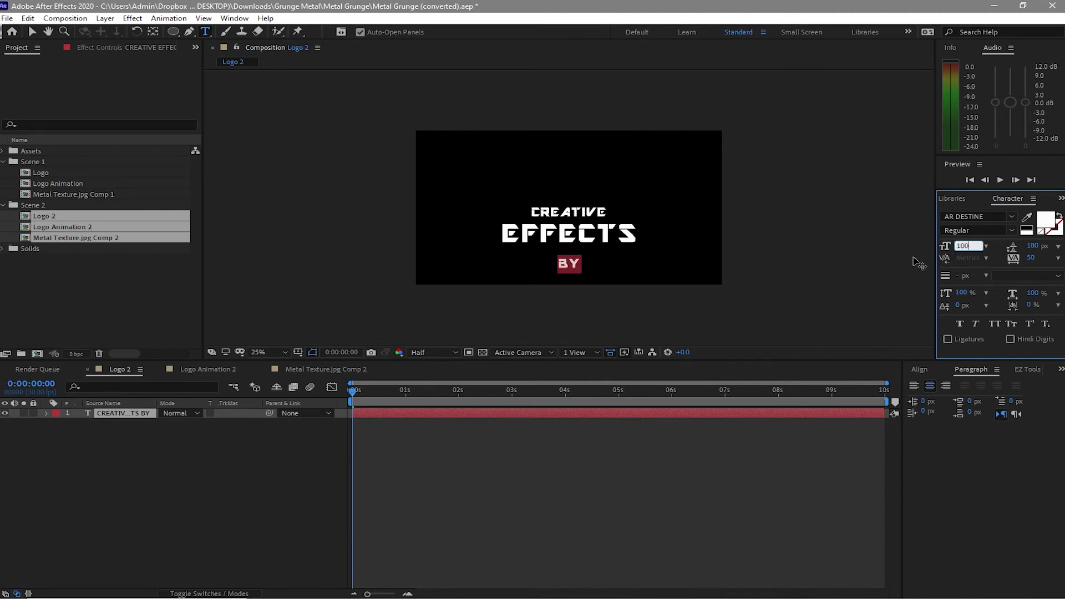
left_click(685, 265)
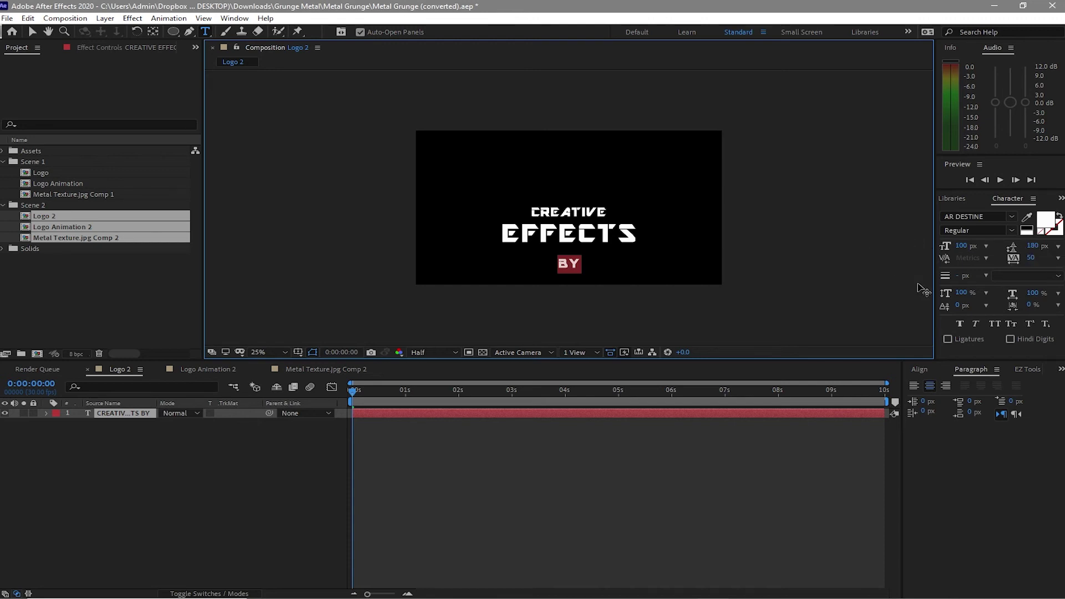
Center the text layer horizontally and vertically in the Logo 2 composition and return to the Selection tool
left_click(919, 370)
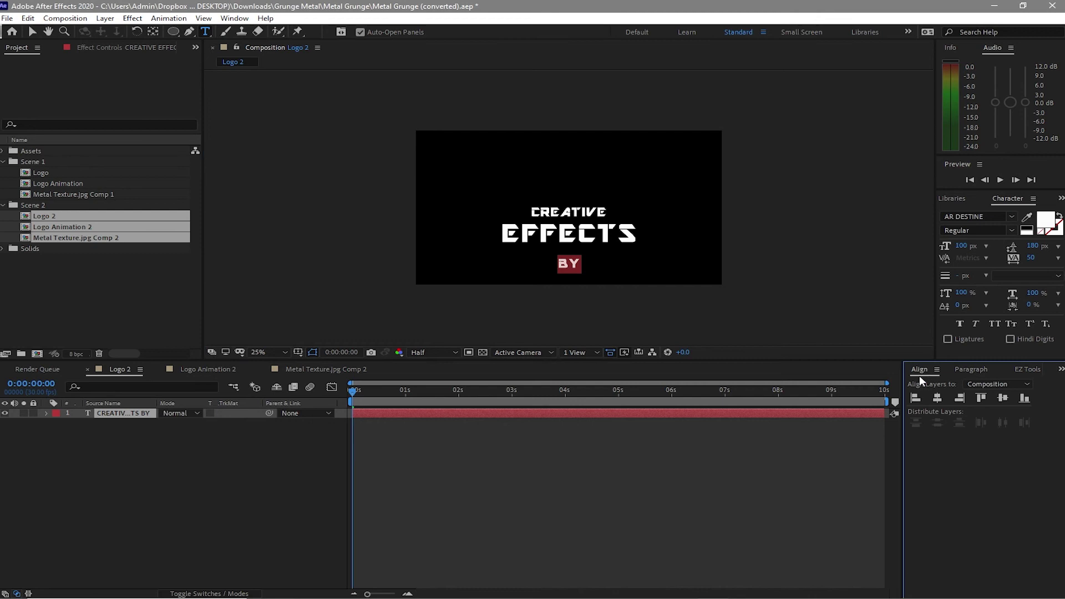
left_click(937, 398)
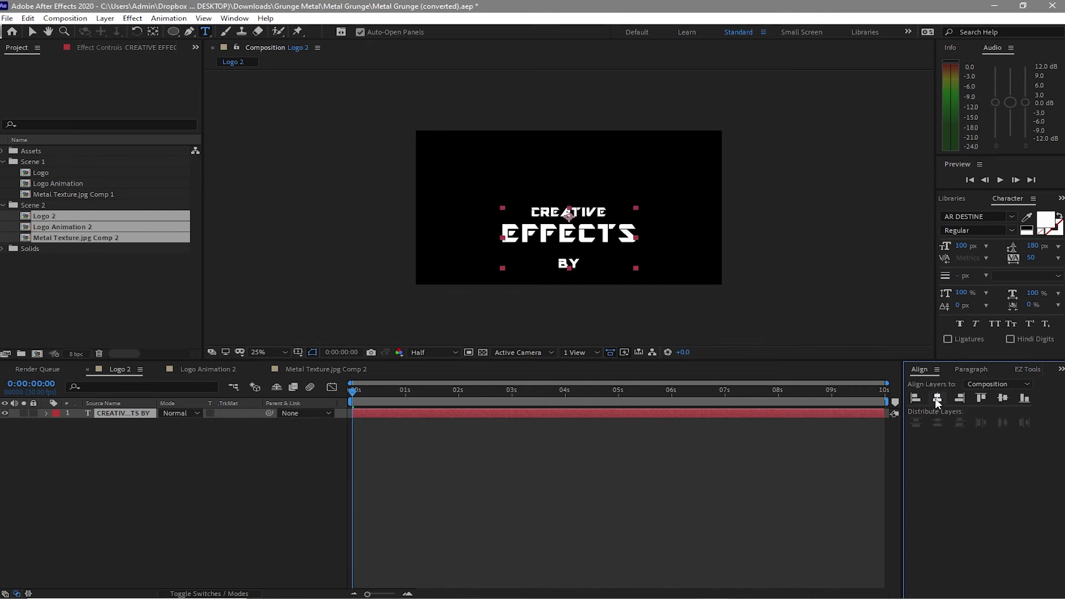
key("Caps_Lock")
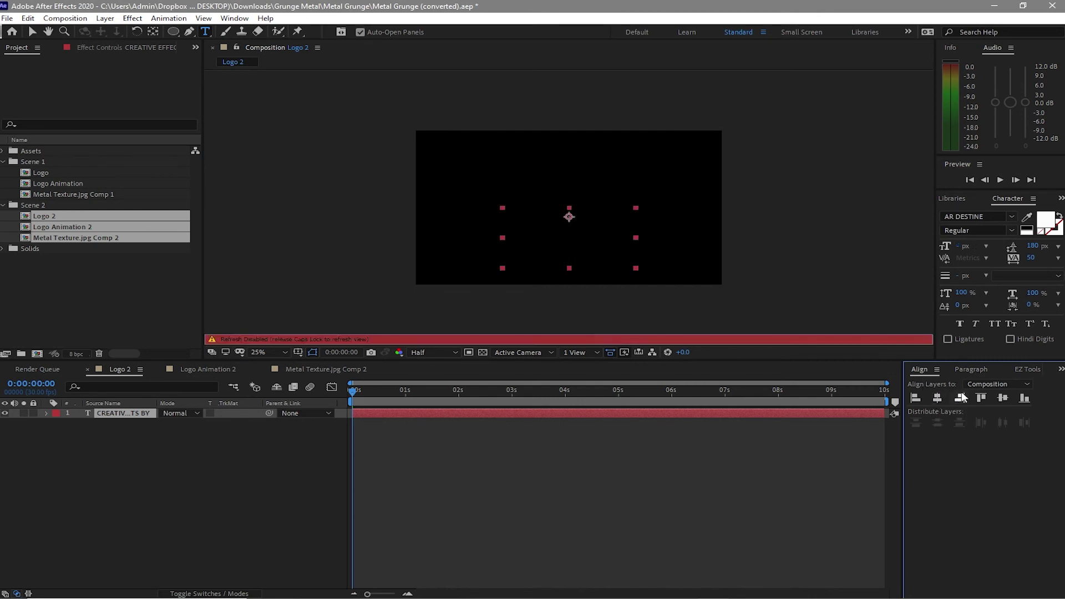
left_click(1005, 399)
key("Caps_Lock")
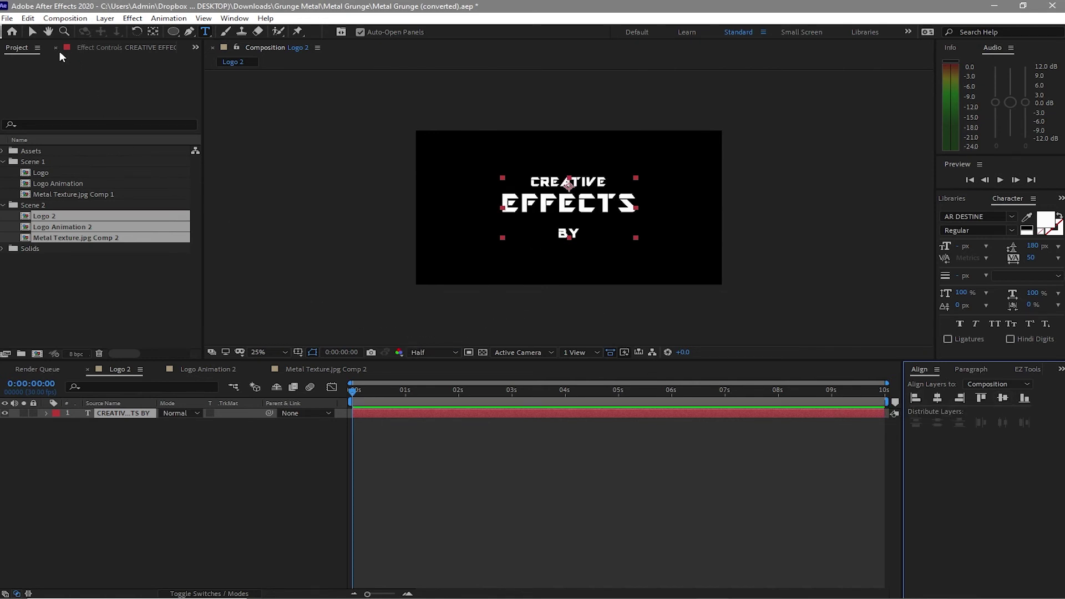
left_click(32, 31)
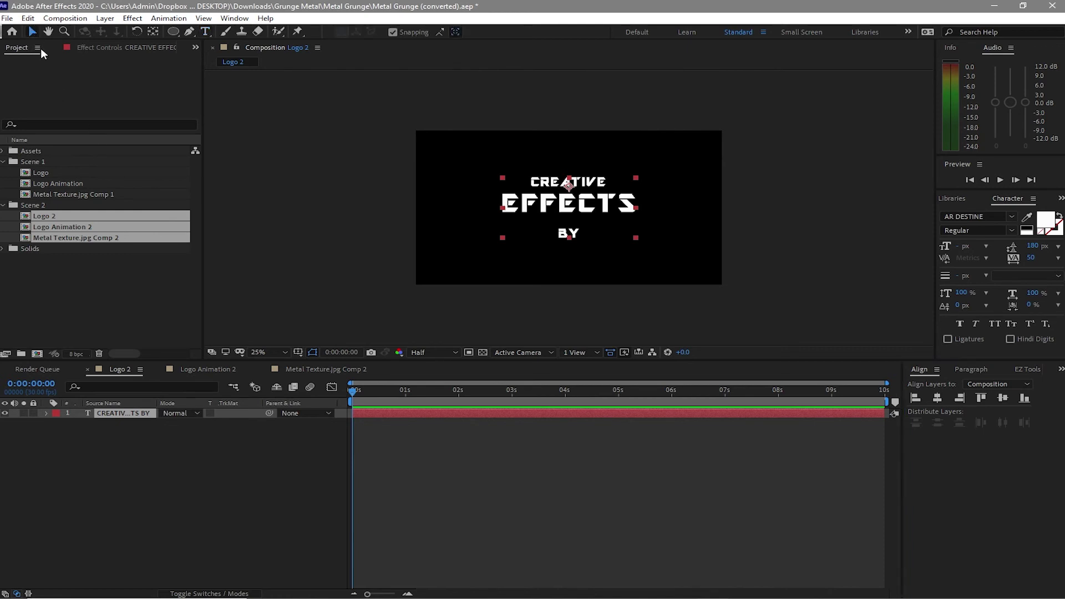
In Logo Animation 2, replace the source of layers 7, 8 and 10 with the Logo 2 composition and preview the animation
left_click(198, 367)
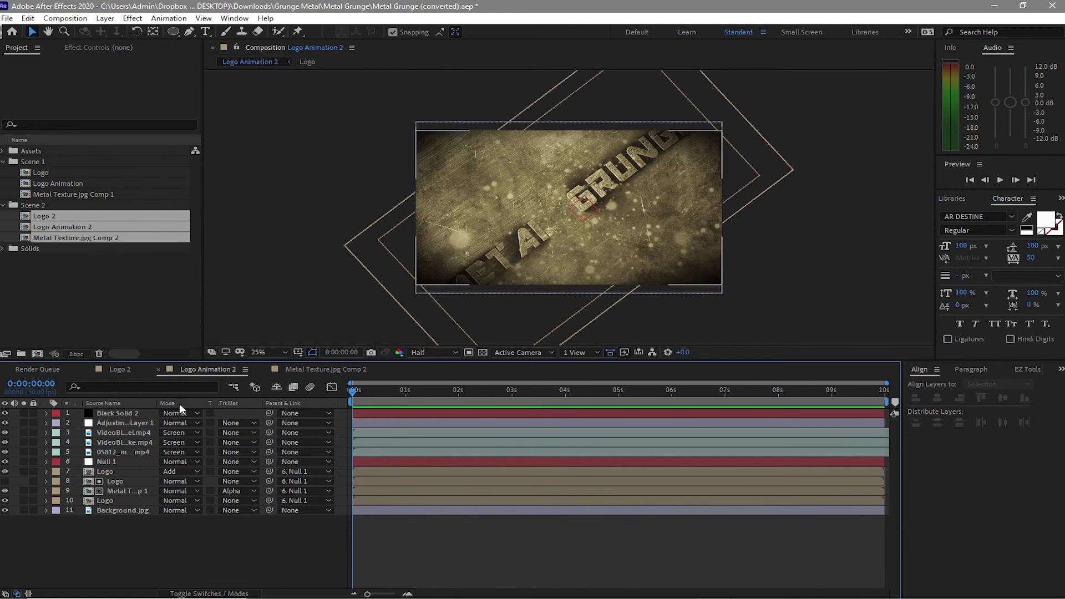
left_click(57, 314)
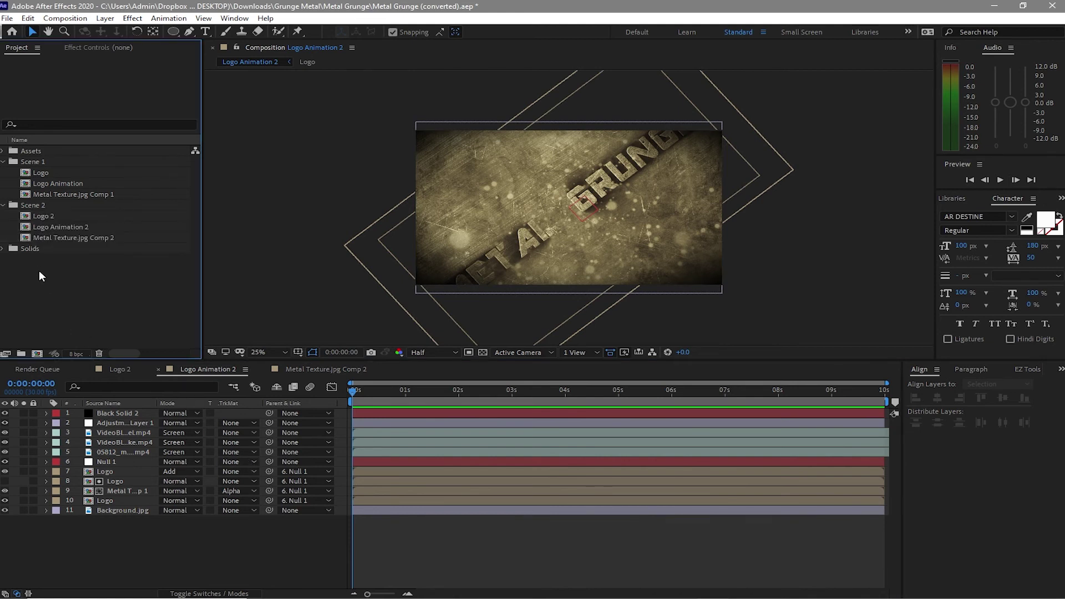
left_click(113, 469)
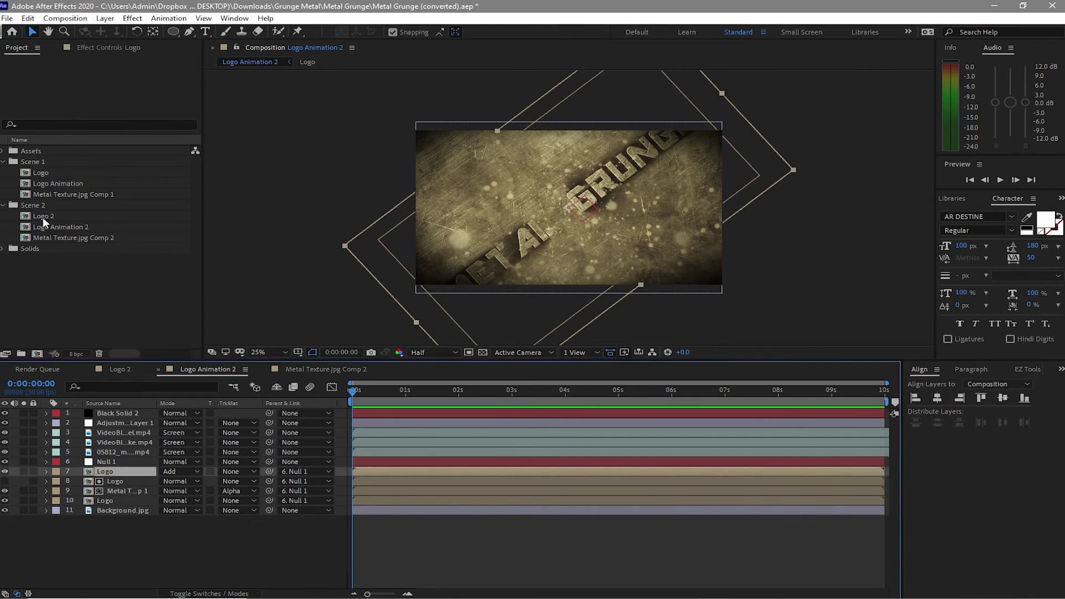
left_click_drag(42, 218, 94, 473)
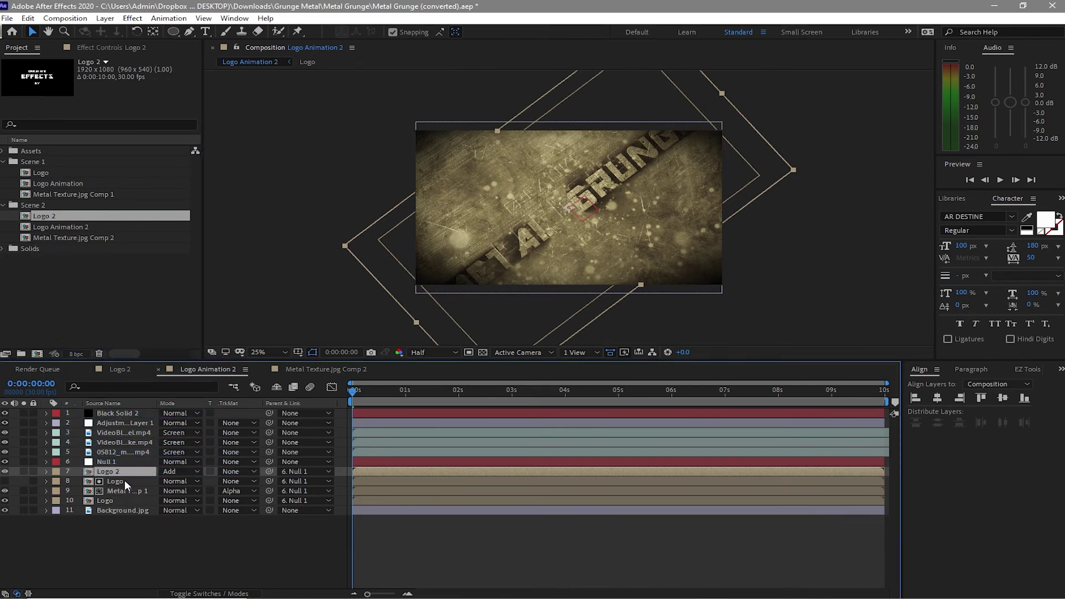
left_click(124, 480)
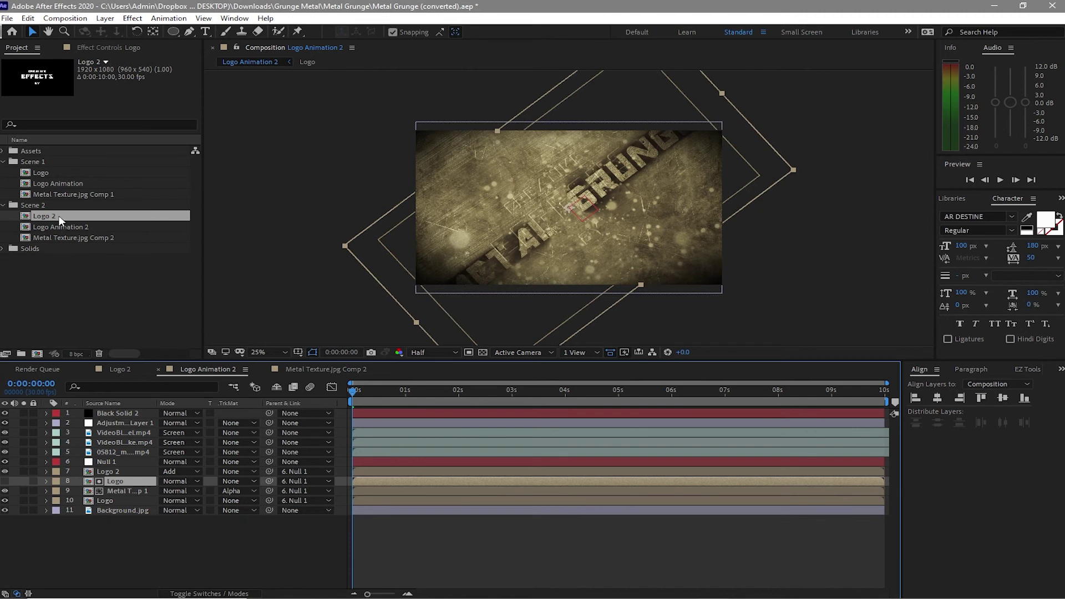
left_click_drag(60, 220, 103, 487)
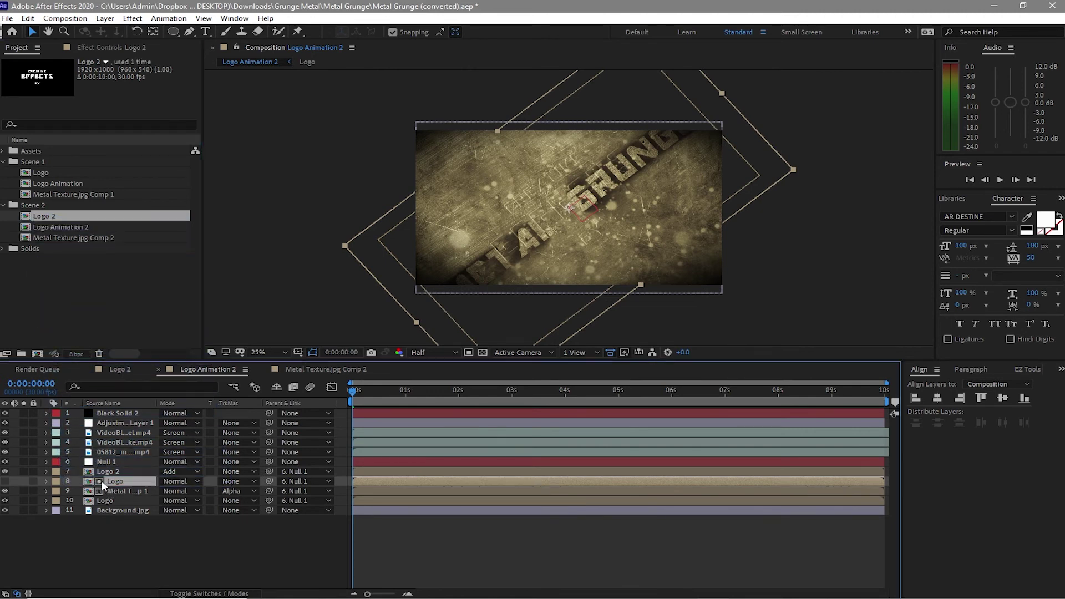
left_click(122, 500)
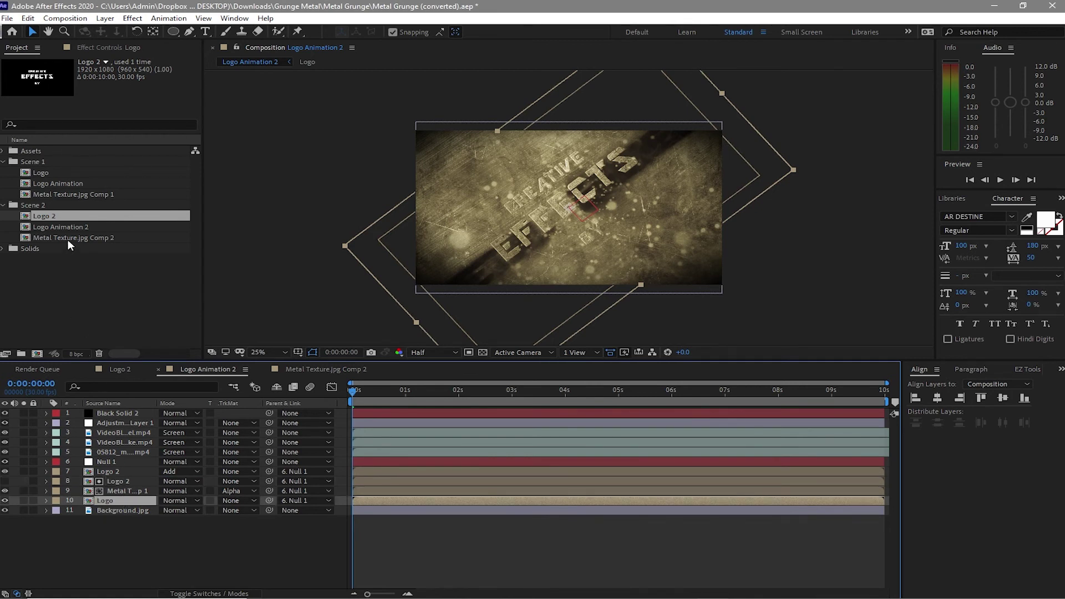
left_click_drag(64, 215, 91, 500)
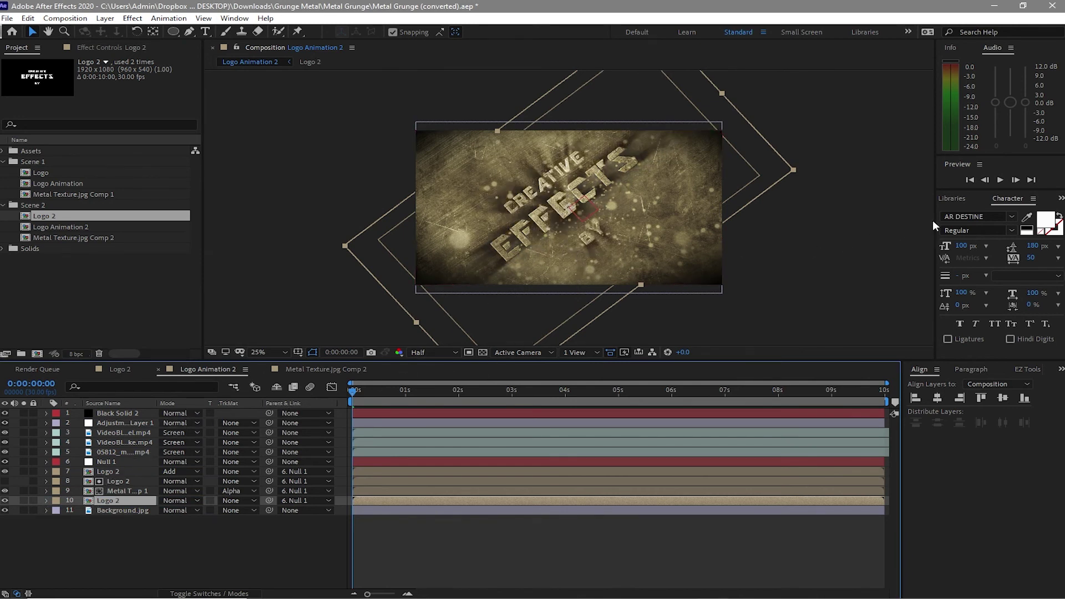
left_click(1000, 180)
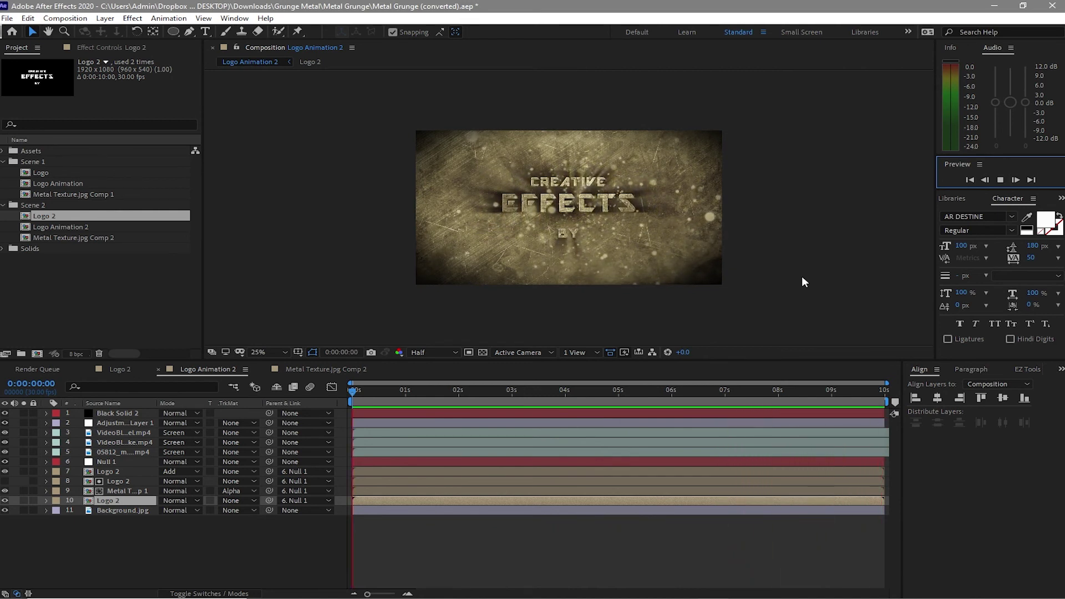
left_click(1001, 180)
Create a new composition named Final with a duration of 0:00:20:00
left_click(65, 17)
left_click(86, 36)
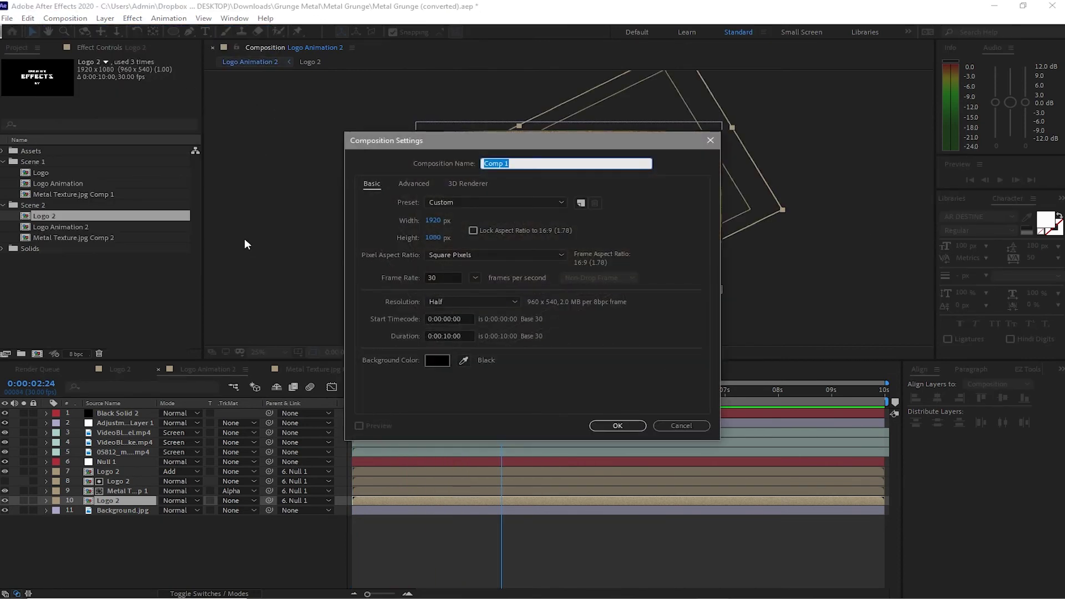
type("Final")
left_click(447, 336)
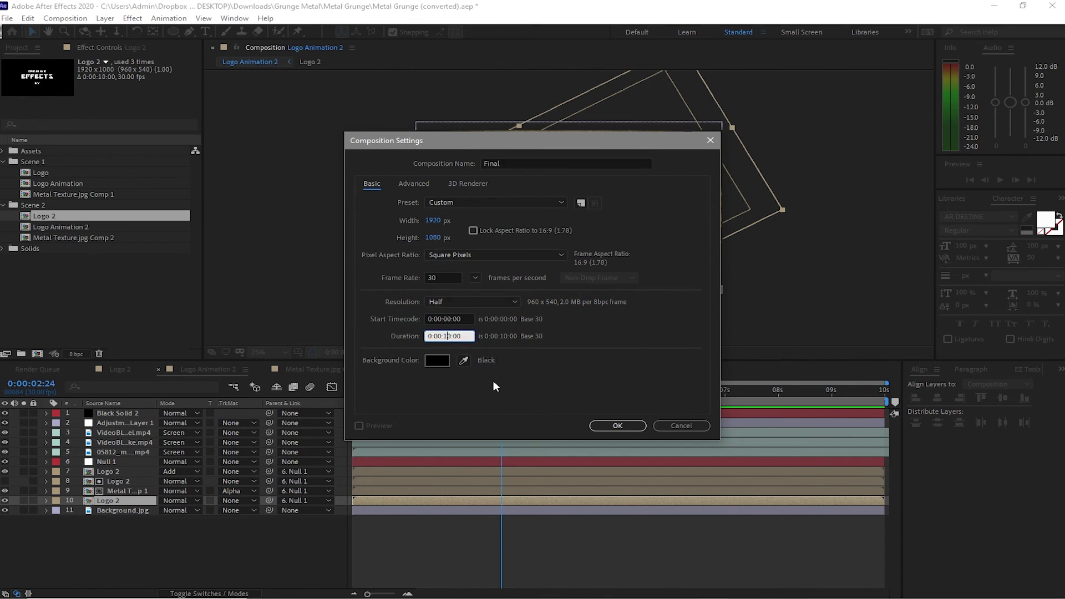
type("2")
key("BackSpace")
left_click(615, 426)
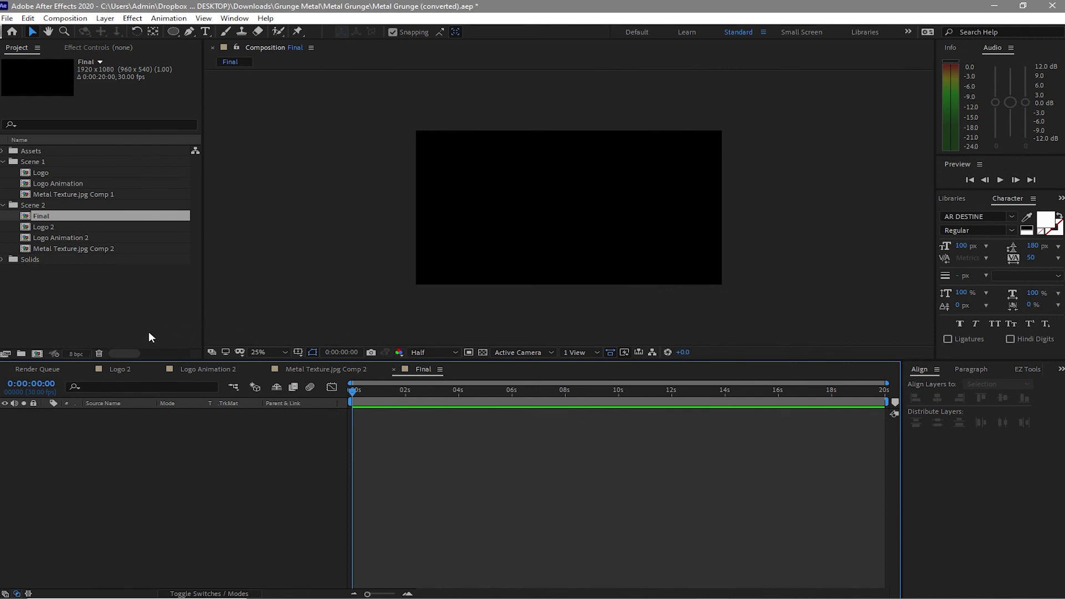
Move the Final composition out of the Scene 2 folder and add Logo Animation to it, with Logo Animation 2 as the layer beneath
left_click_drag(88, 205, 76, 278)
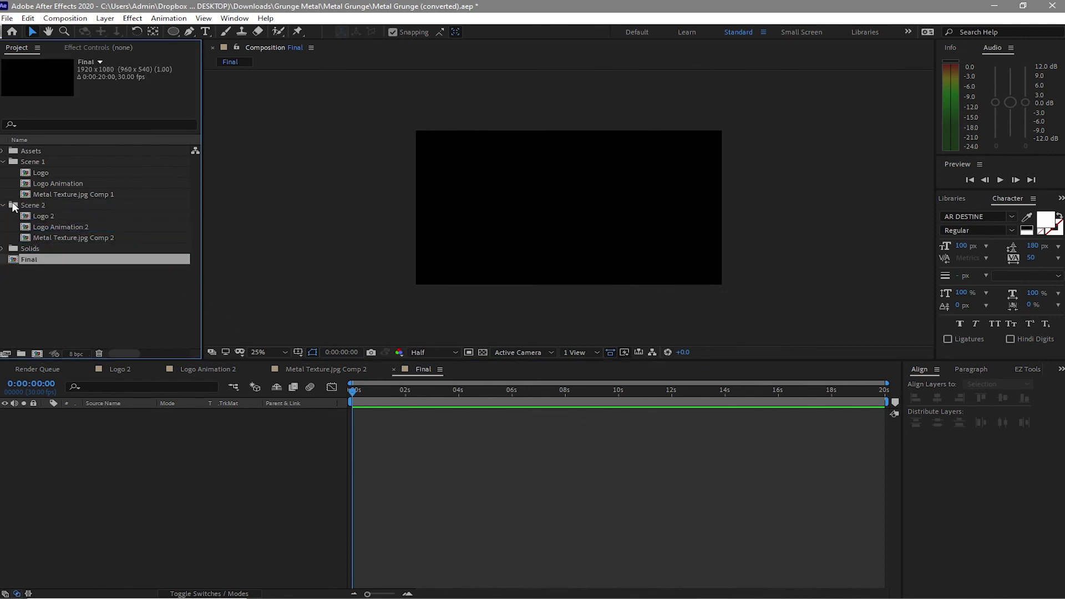
left_click_drag(33, 183, 78, 450)
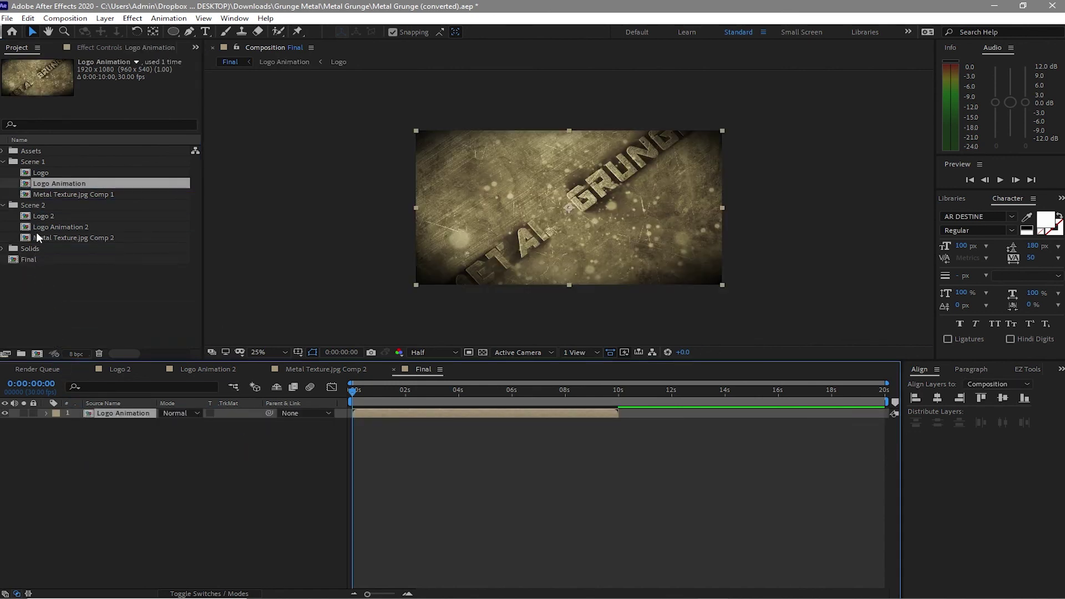
left_click_drag(35, 225, 111, 415)
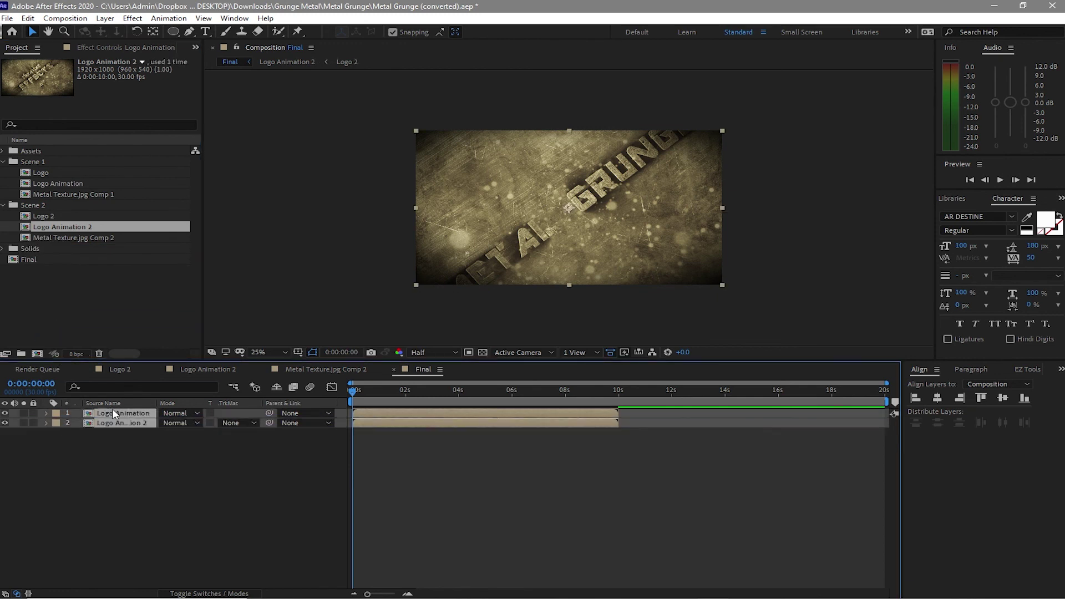
Sequence the Logo Animation and Logo Animation 2 layers one after the other without overlap and preview both scenes in Final
right_click(149, 420)
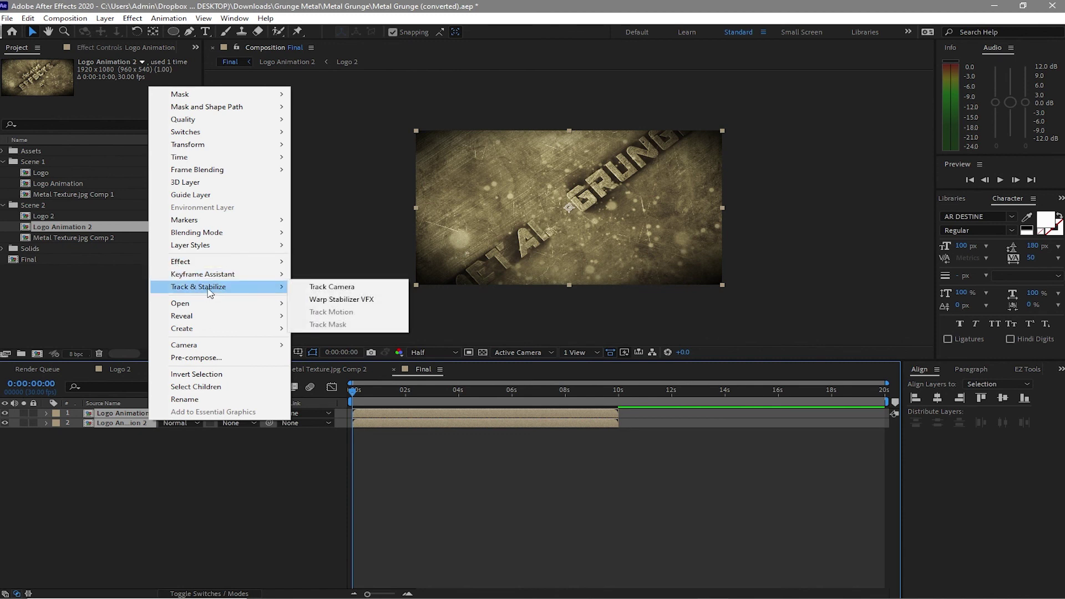
mouse_move(273, 276)
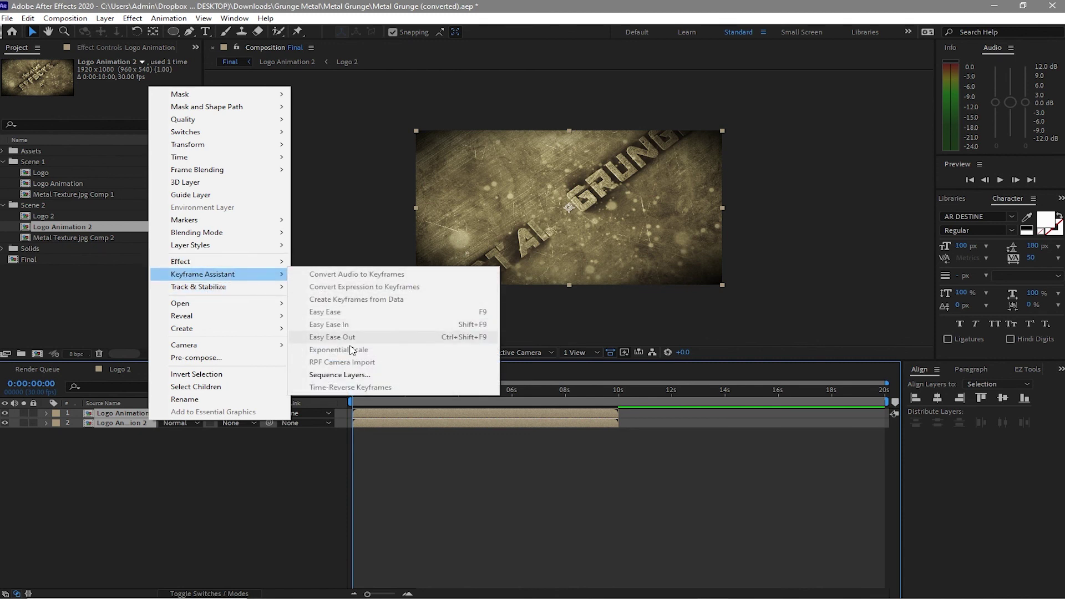
left_click(363, 375)
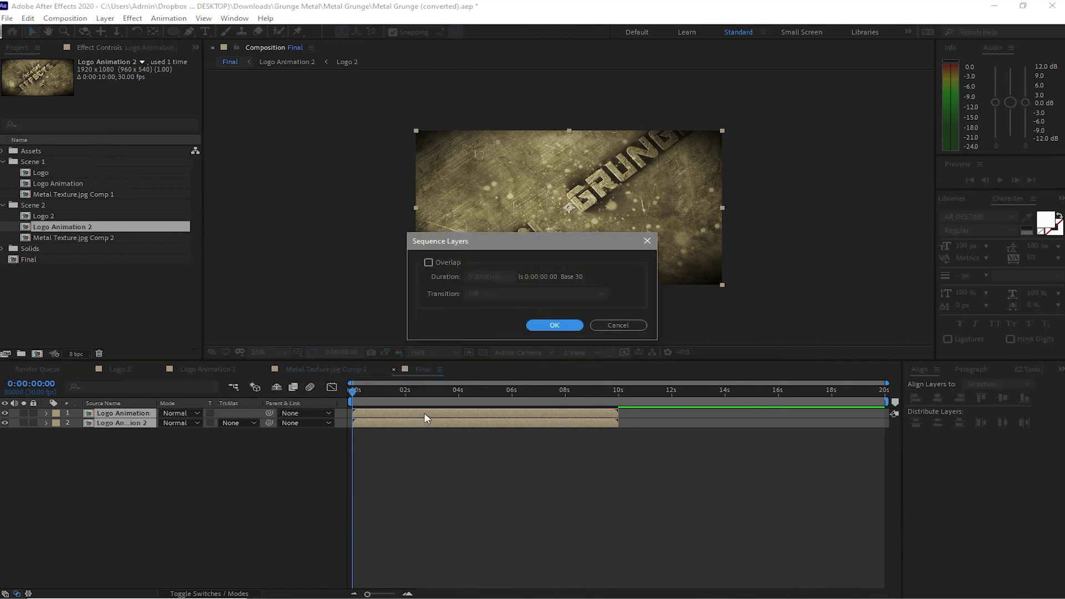
left_click(549, 327)
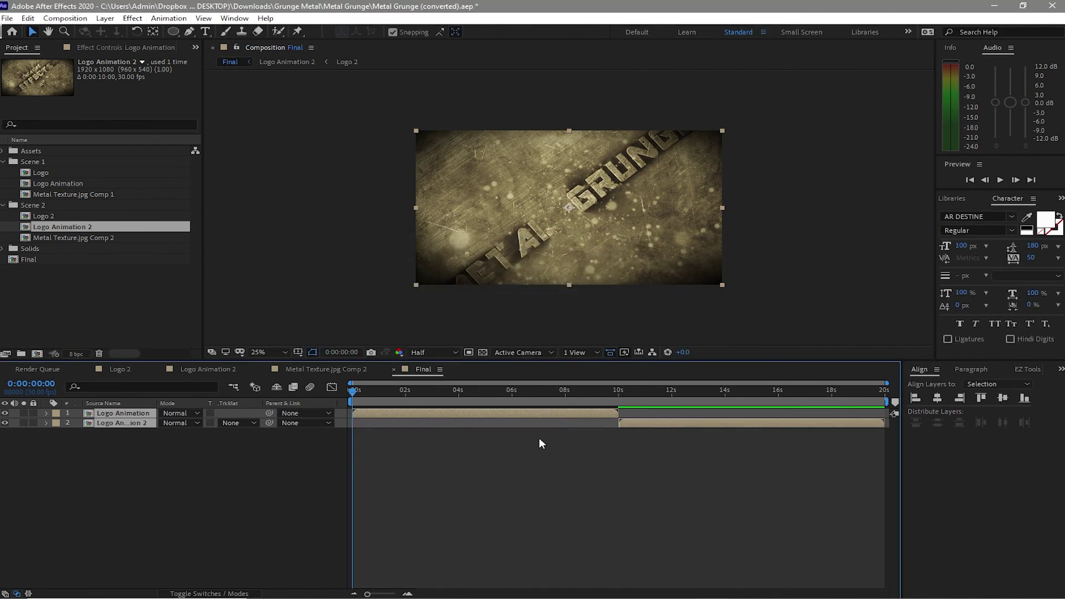
left_click(1001, 180)
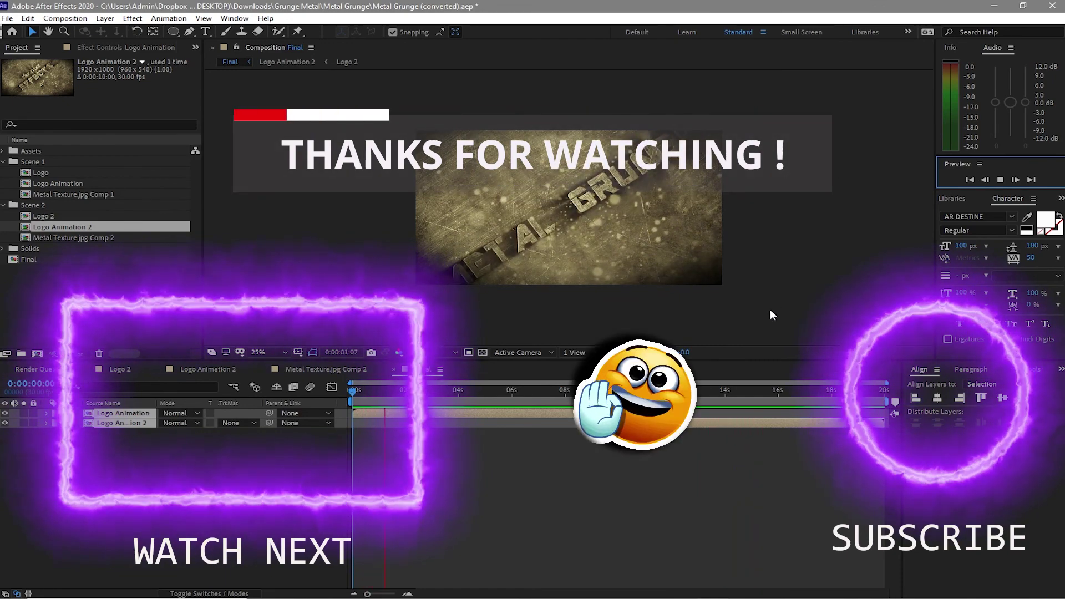
left_click(672, 390)
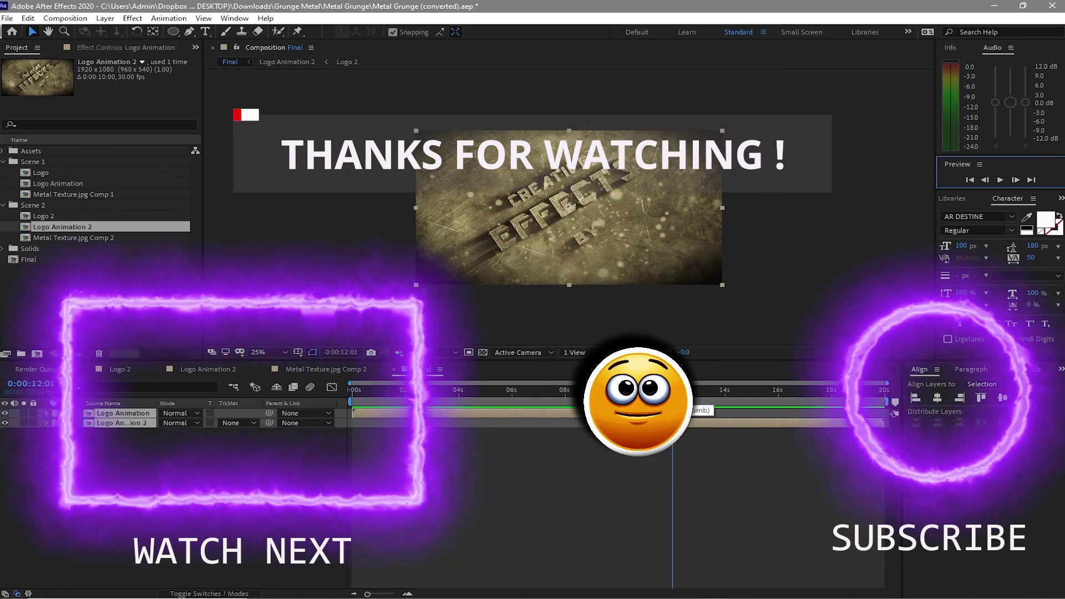